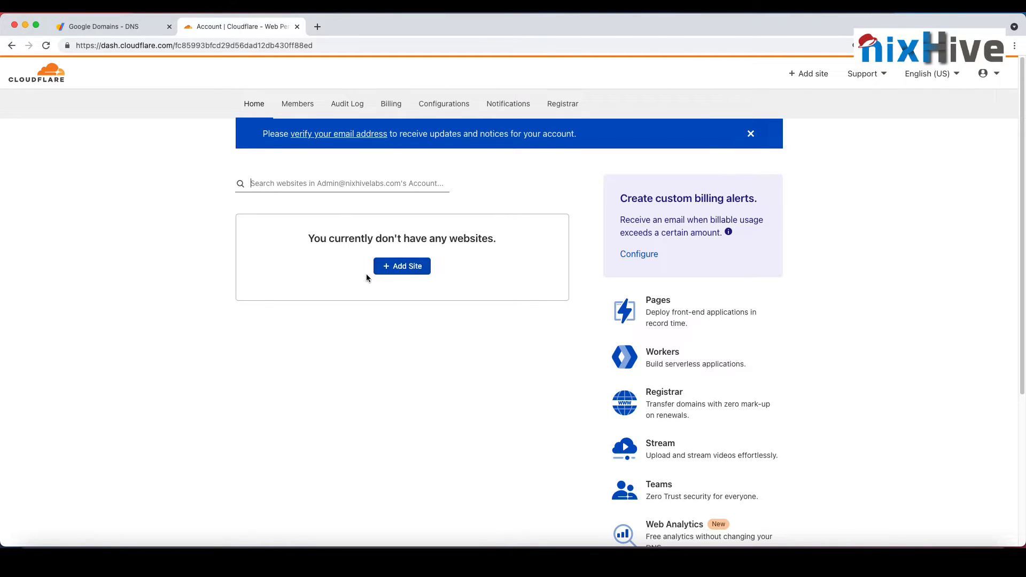
Step: Add the site nixhivelabs.com to the account
{"action": "left_click", "coordinate": [412, 267]}
{"action": "type", "text": "nixhivelabs.com"}
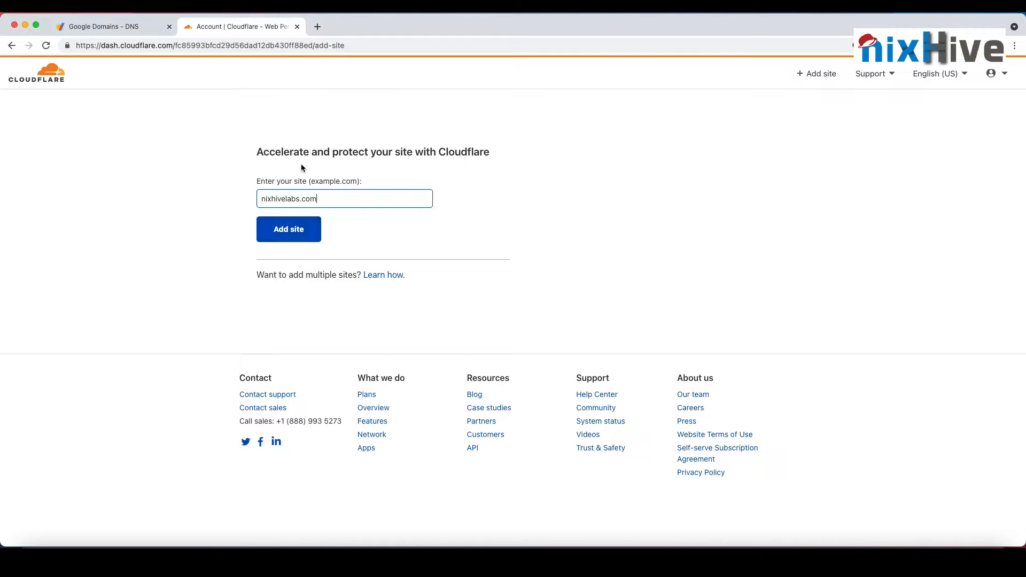
{"action": "left_click", "coordinate": [306, 236]}
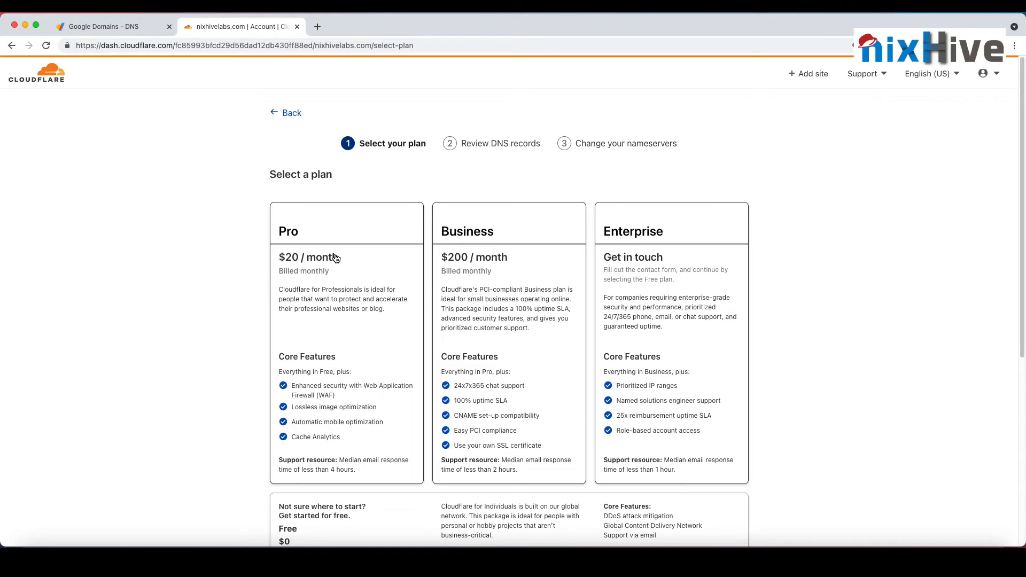
Step: Compare the available plans, choose the Free $0 plan for nixhivelabs.com and continue to the DNS records review
{"action": "scroll", "coordinate": [704, 289], "scroll_direction": "down", "scroll_amount": 6}
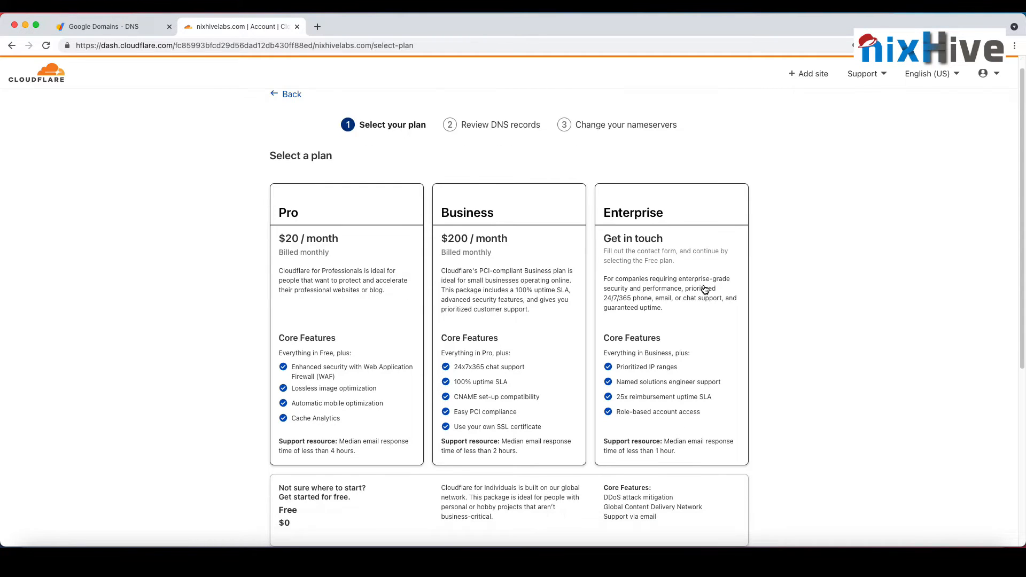
{"action": "scroll", "coordinate": [424, 228], "scroll_direction": "up", "scroll_amount": 4}
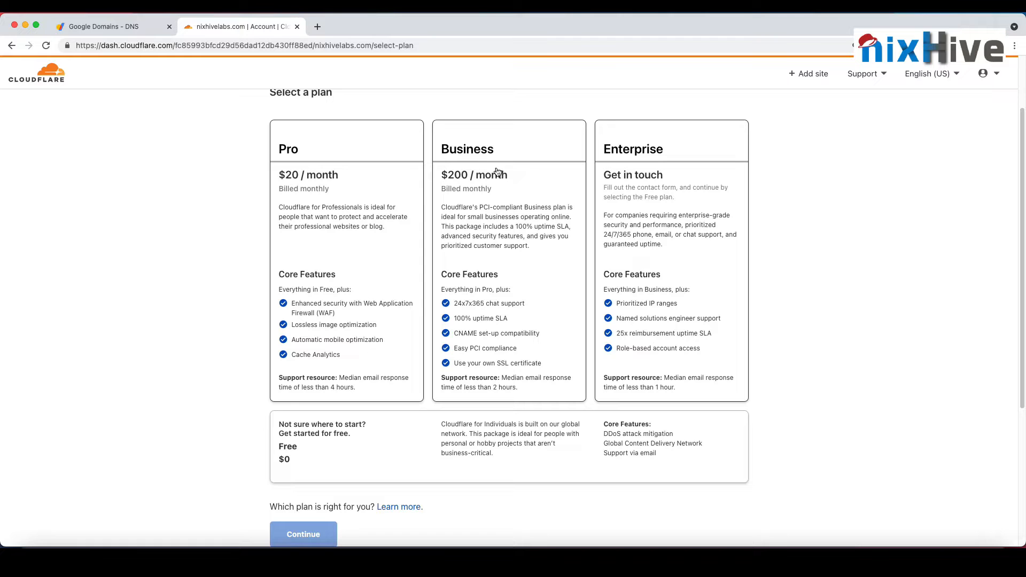
{"action": "scroll", "coordinate": [438, 384], "scroll_direction": "down", "scroll_amount": 3}
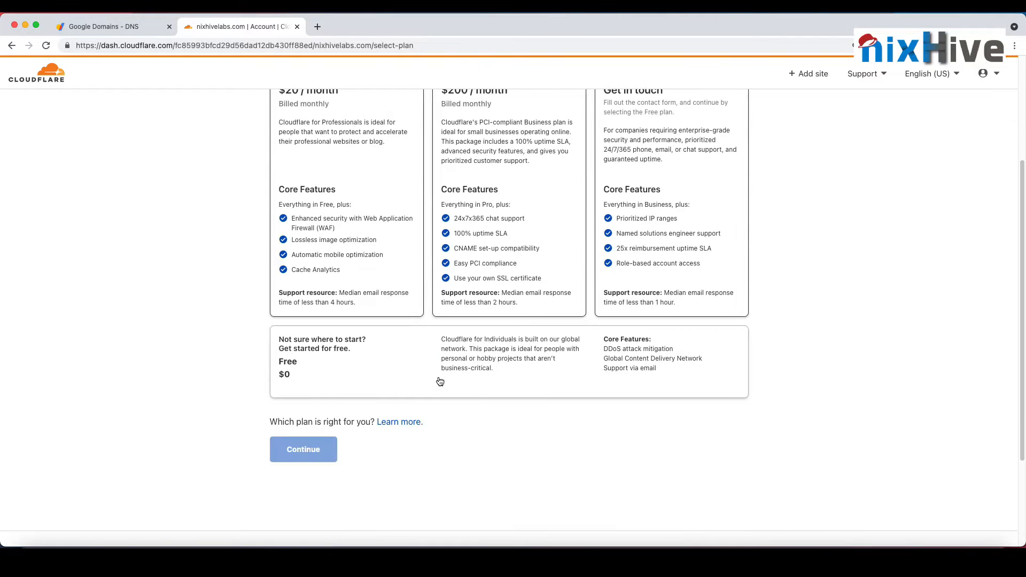
{"action": "scroll", "coordinate": [438, 384], "scroll_direction": "up", "scroll_amount": 5}
{"action": "scroll", "coordinate": [268, 342], "scroll_direction": "down", "scroll_amount": 5}
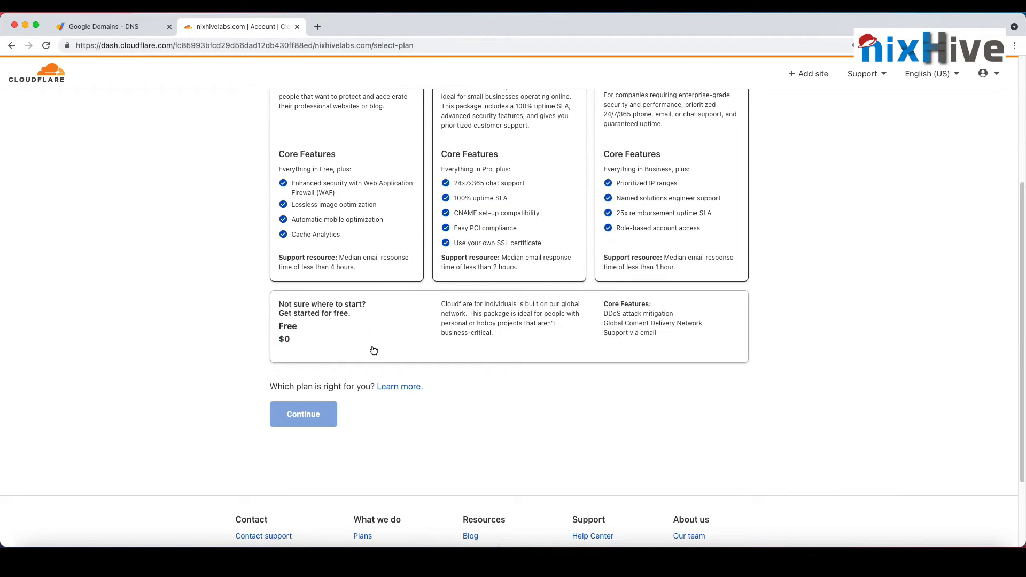
{"action": "left_click", "coordinate": [389, 321]}
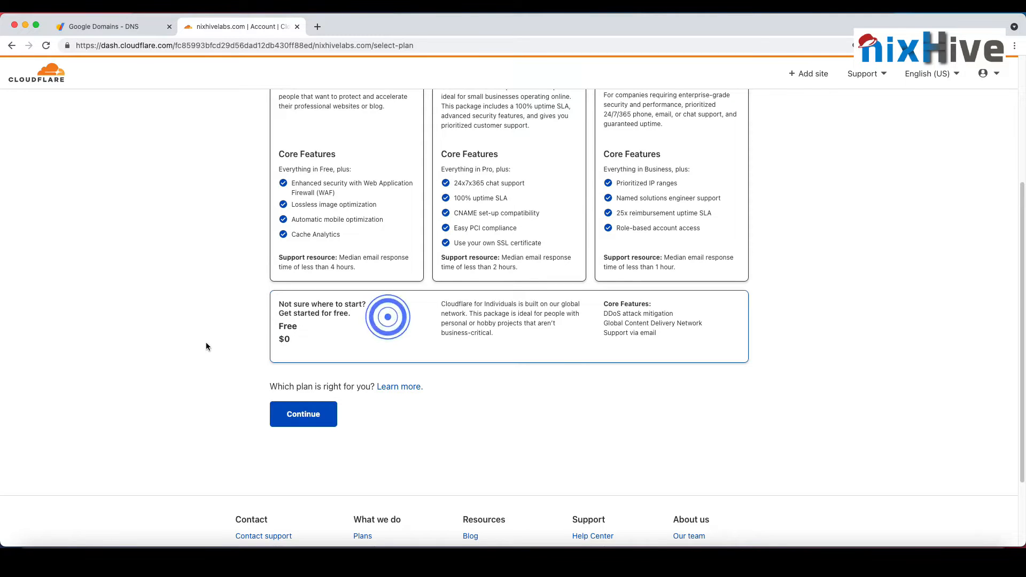
{"action": "left_click", "coordinate": [309, 423]}
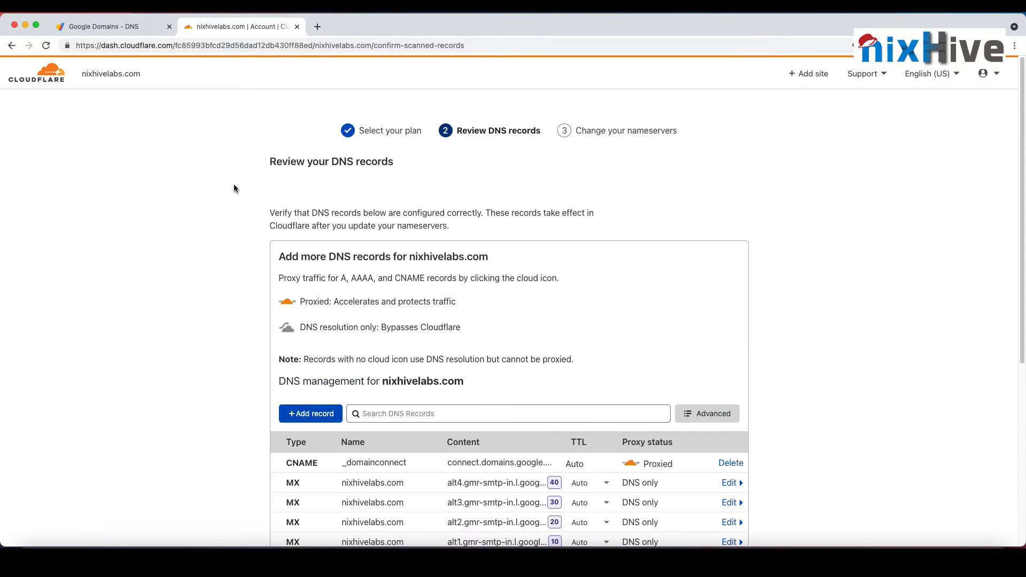
Step: Set the _domainconnect CNAME record's proxy status to DNS only and continue to the nameserver instructions
{"action": "scroll", "coordinate": [233, 183], "scroll_direction": "down", "scroll_amount": 5}
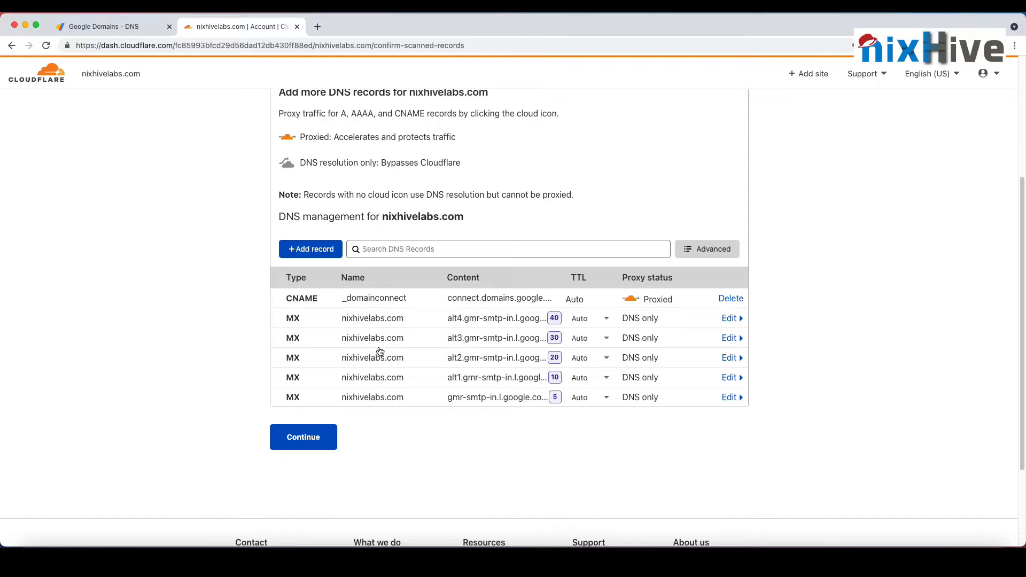
{"action": "scroll", "coordinate": [450, 384], "scroll_direction": "up", "scroll_amount": 1}
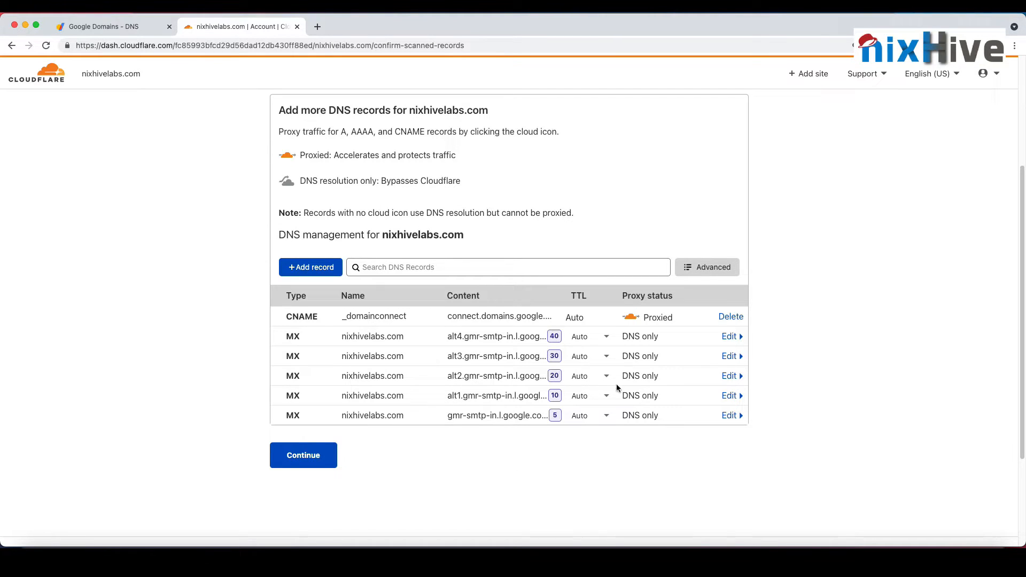
{"action": "left_click", "coordinate": [630, 318]}
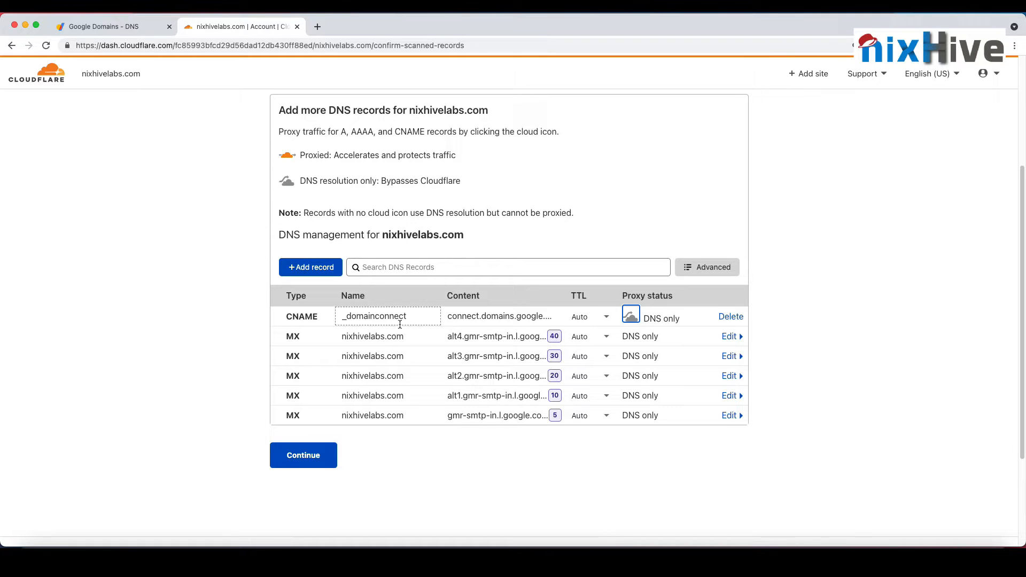
{"action": "left_click", "coordinate": [300, 466]}
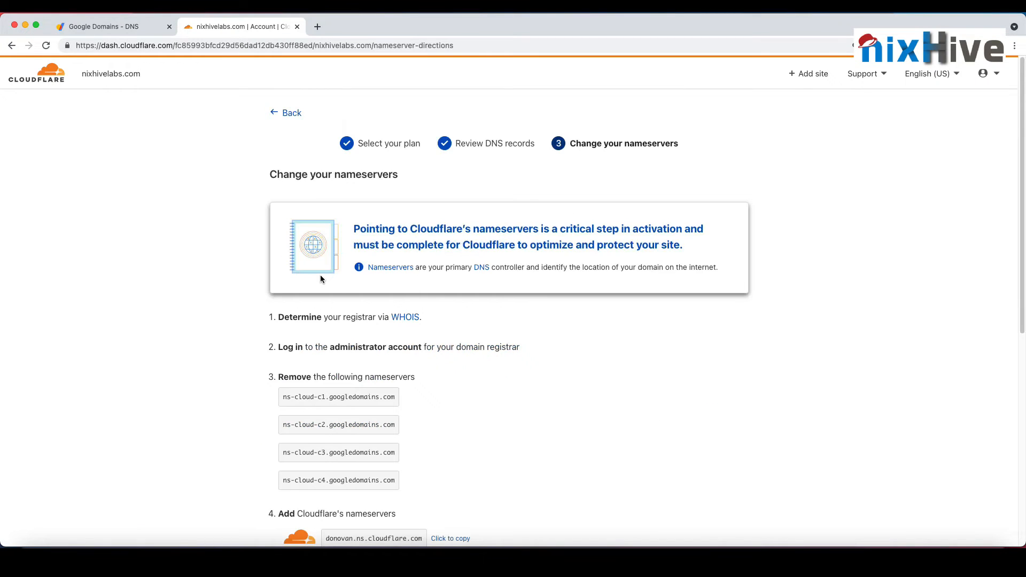
Step: Examine the instructions for which Google nameservers to remove and which Cloudflare nameservers to add
{"action": "scroll", "coordinate": [460, 391], "scroll_direction": "down", "scroll_amount": 3}
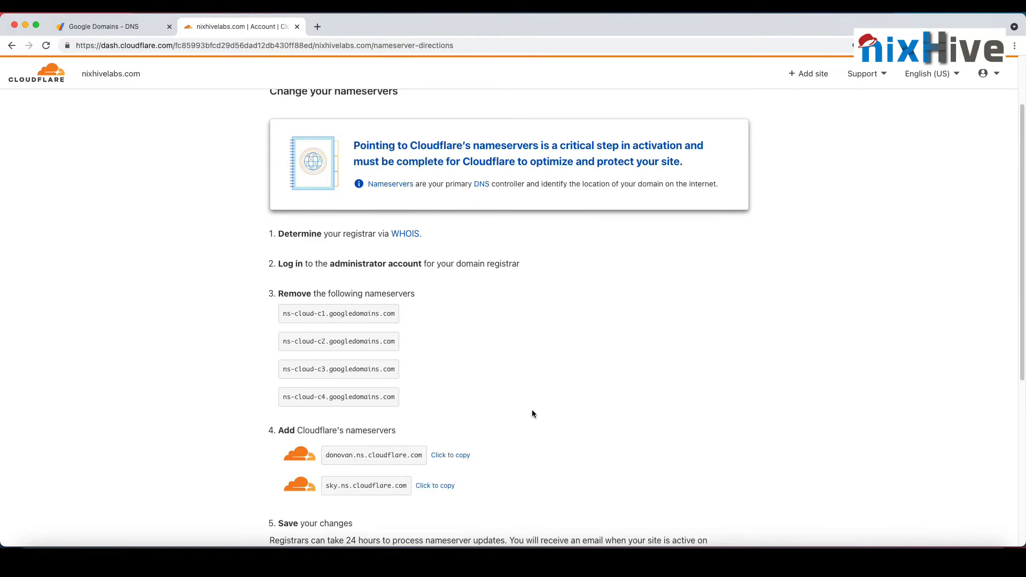
{"action": "scroll", "coordinate": [531, 414], "scroll_direction": "down", "scroll_amount": 3}
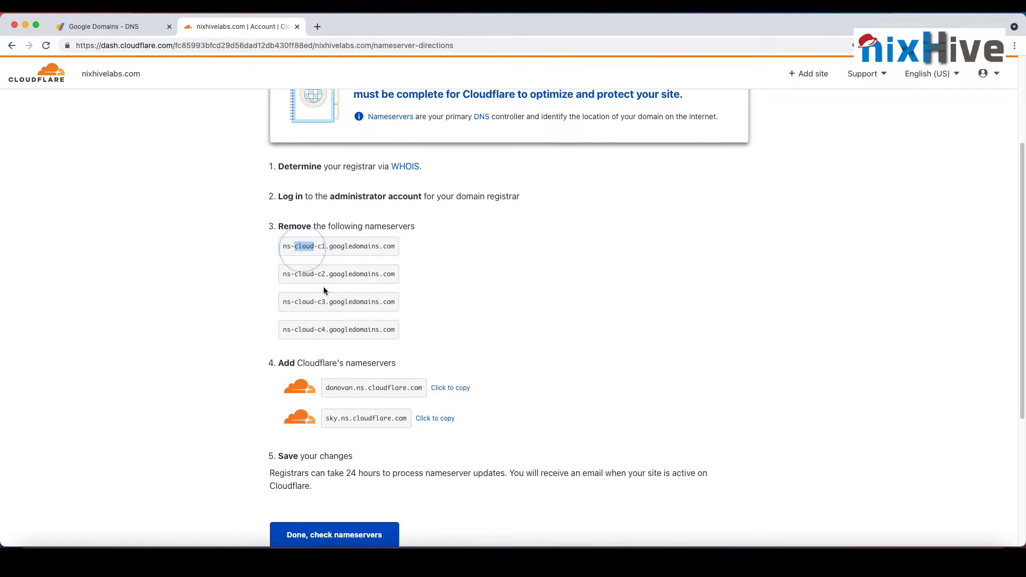
{"action": "scroll", "coordinate": [341, 328], "scroll_direction": "down", "scroll_amount": 1}
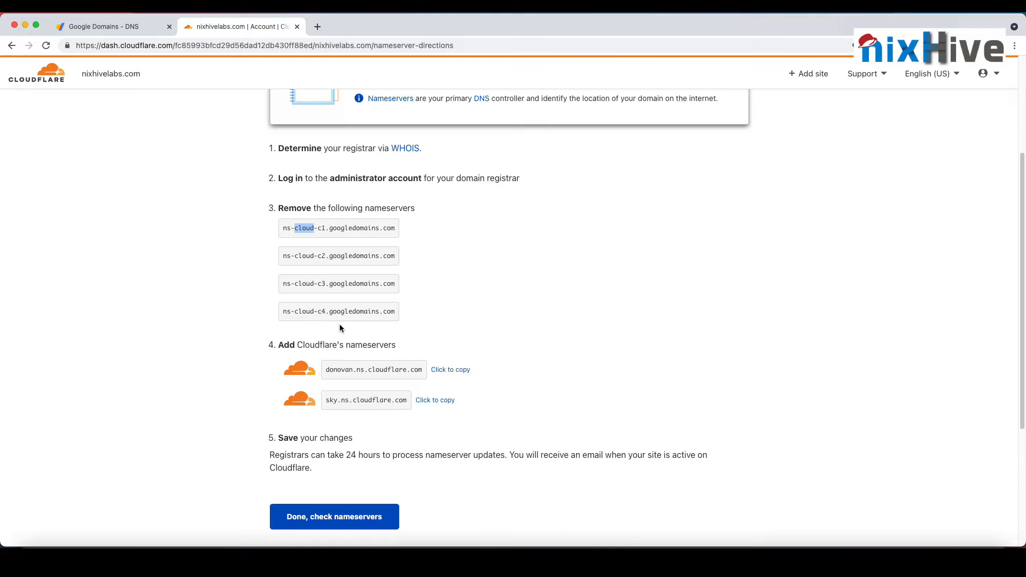
{"action": "left_click", "coordinate": [364, 374]}
{"action": "scroll", "coordinate": [336, 300], "scroll_direction": "up", "scroll_amount": 4}
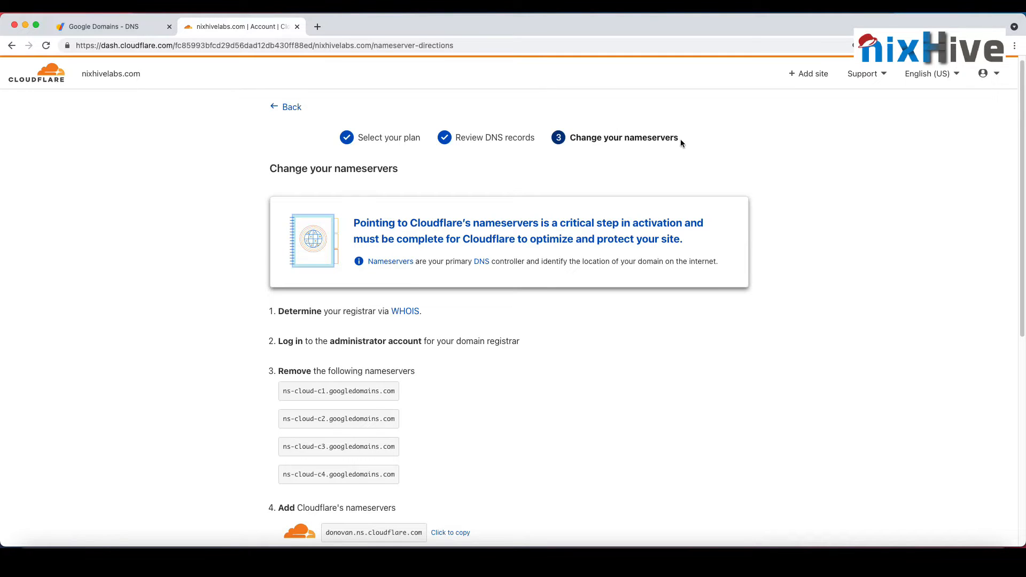
{"action": "scroll", "coordinate": [679, 282], "scroll_direction": "down", "scroll_amount": 3}
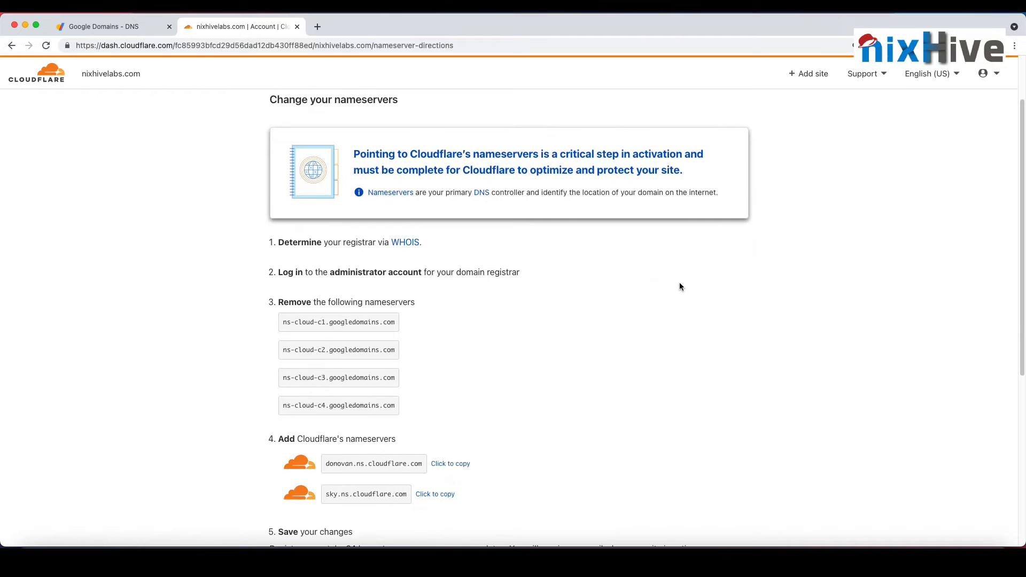
{"action": "scroll", "coordinate": [678, 277], "scroll_direction": "down", "scroll_amount": 5}
{"action": "scroll", "coordinate": [678, 277], "scroll_direction": "up", "scroll_amount": 1}
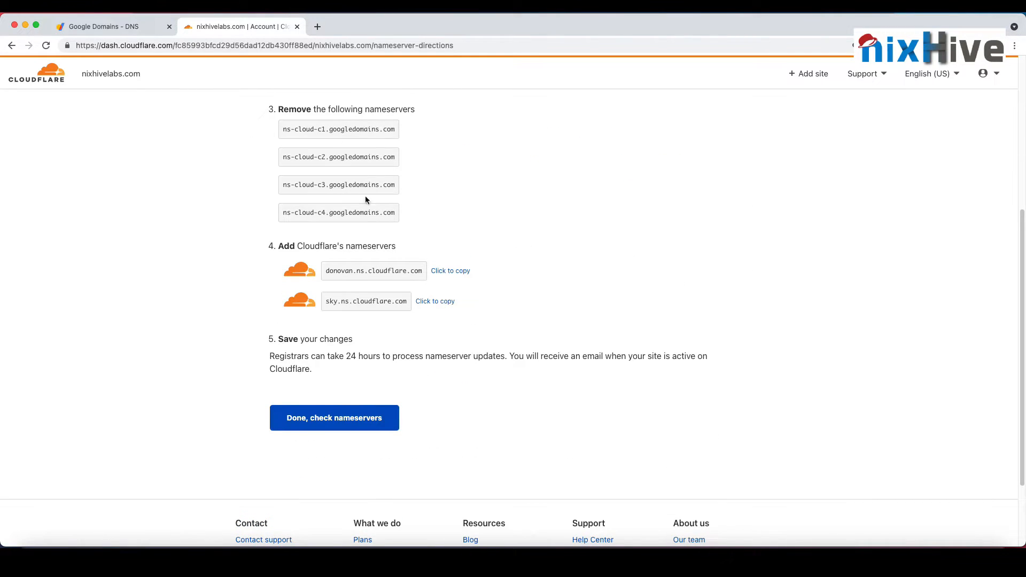
Step: Switch to the Google Domains DNS page for nixhivelabs.com and choose to use custom name servers
{"action": "left_click", "coordinate": [139, 28]}
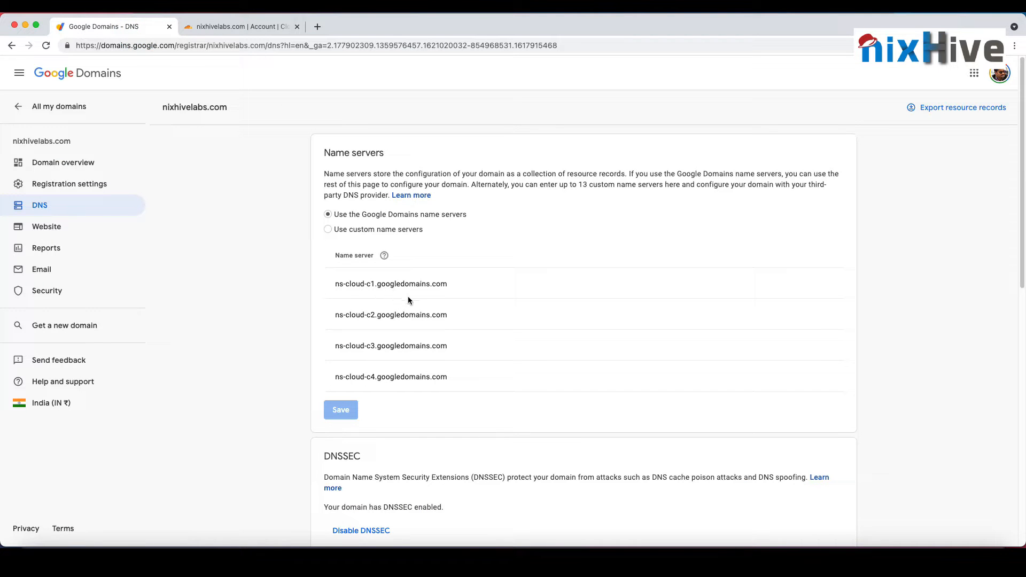
{"action": "left_click", "coordinate": [371, 230]}
Step: Switch back to Cloudflare and examine the scanned DNS records of nixhivelabs.com and their proxy statuses
{"action": "key", "text": "ctrl+Tab"}
{"action": "scroll", "coordinate": [427, 364], "scroll_direction": "down", "scroll_amount": 3}
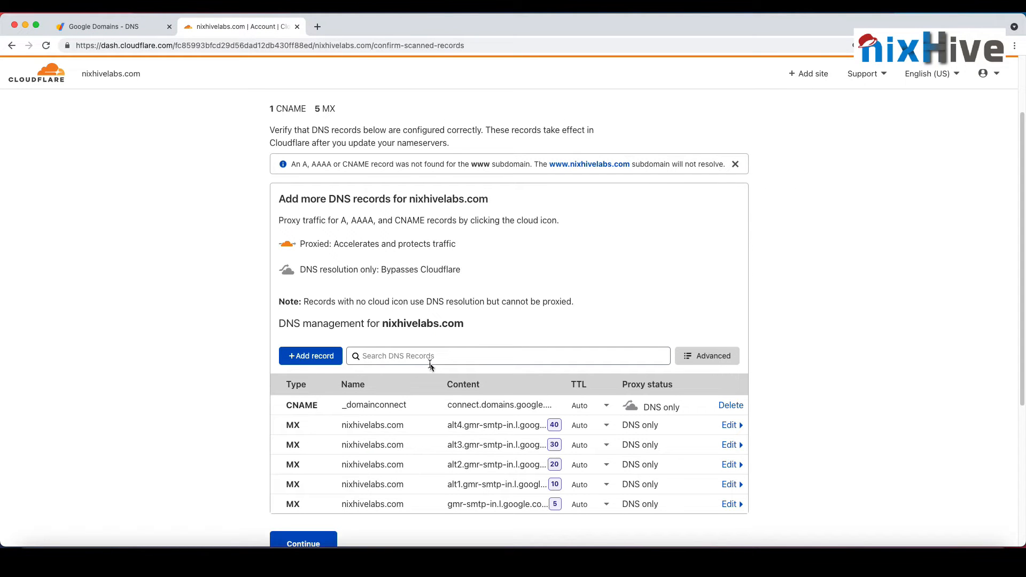
{"action": "scroll", "coordinate": [506, 311], "scroll_direction": "up", "scroll_amount": 3}
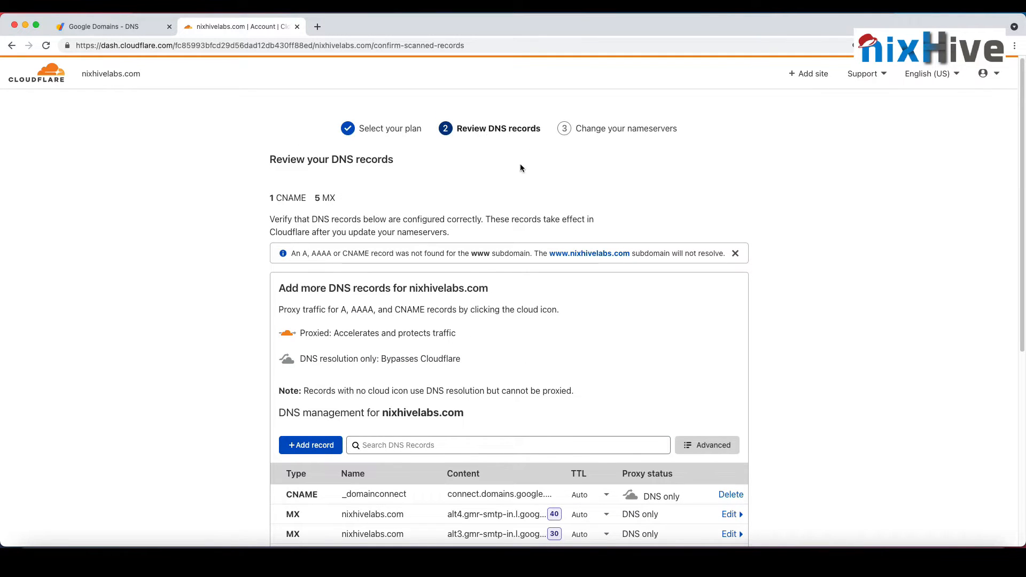
{"action": "scroll", "coordinate": [478, 353], "scroll_direction": "down", "scroll_amount": 3}
{"action": "scroll", "coordinate": [477, 353], "scroll_direction": "down", "scroll_amount": 3}
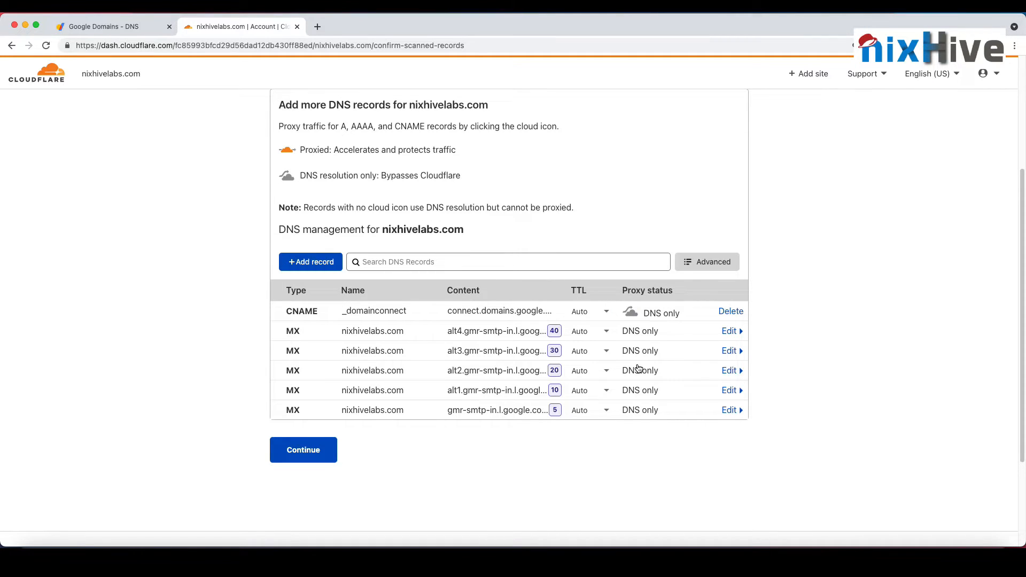
{"action": "scroll", "coordinate": [636, 449], "scroll_direction": "up", "scroll_amount": 1}
{"action": "left_click", "coordinate": [419, 278]}
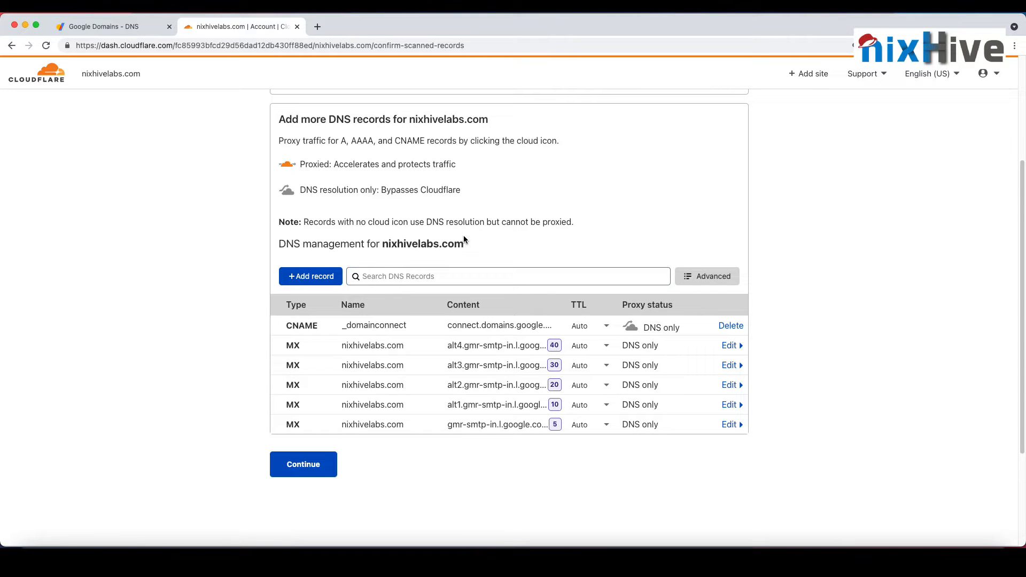
Step: Draft an A record named test pointing to 1.2.3.4 with proxy status DNS only, and discard it without saving
{"action": "left_click", "coordinate": [322, 282]}
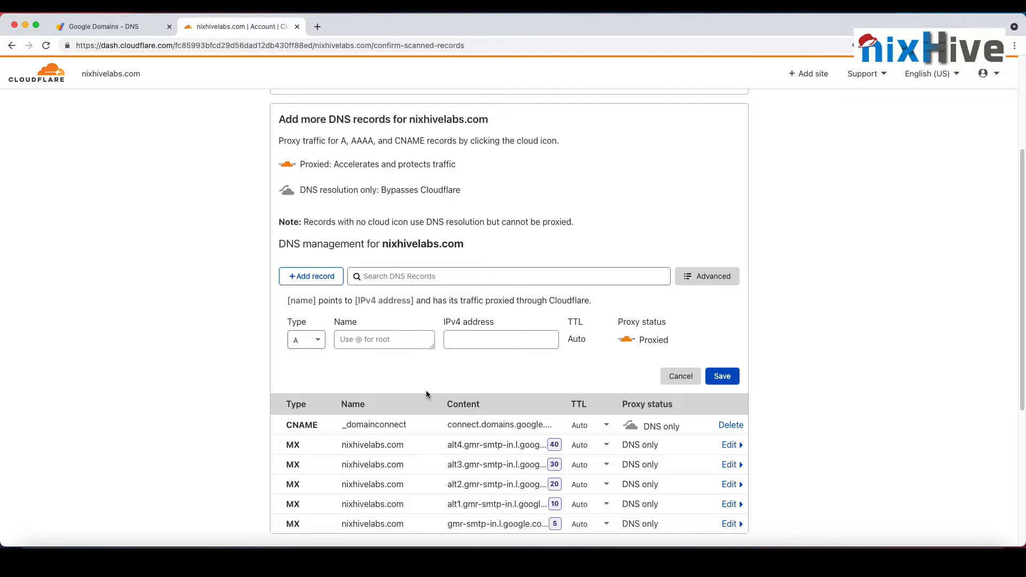
{"action": "left_click", "coordinate": [667, 375]}
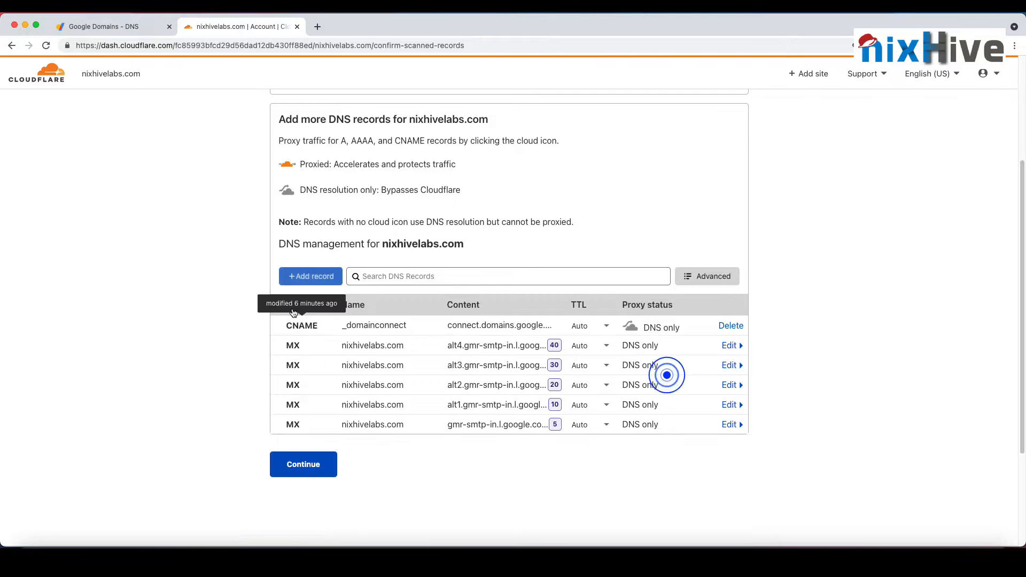
{"action": "left_click", "coordinate": [311, 276]}
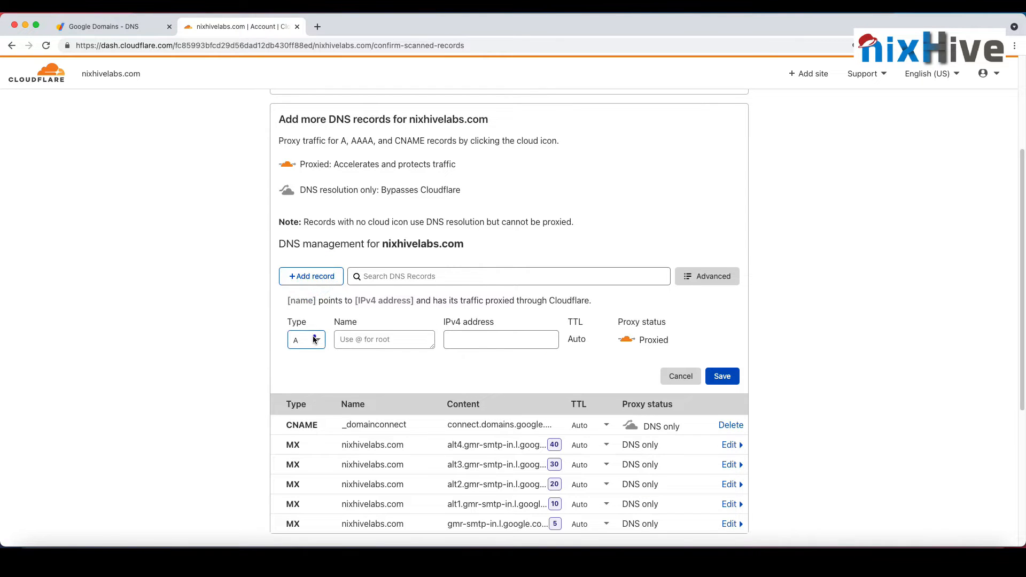
{"action": "left_click", "coordinate": [314, 339]}
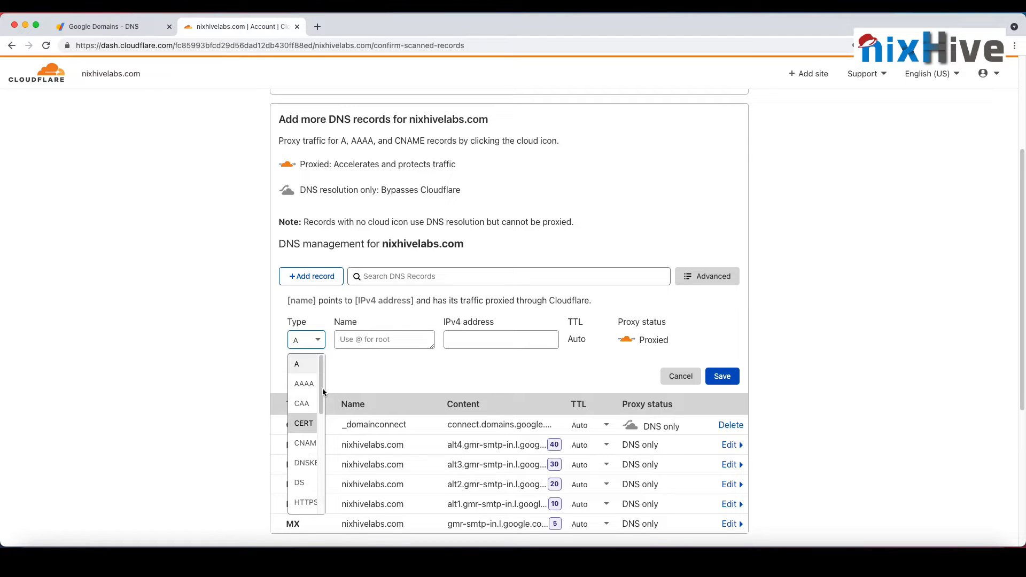
{"action": "left_click", "coordinate": [355, 356]}
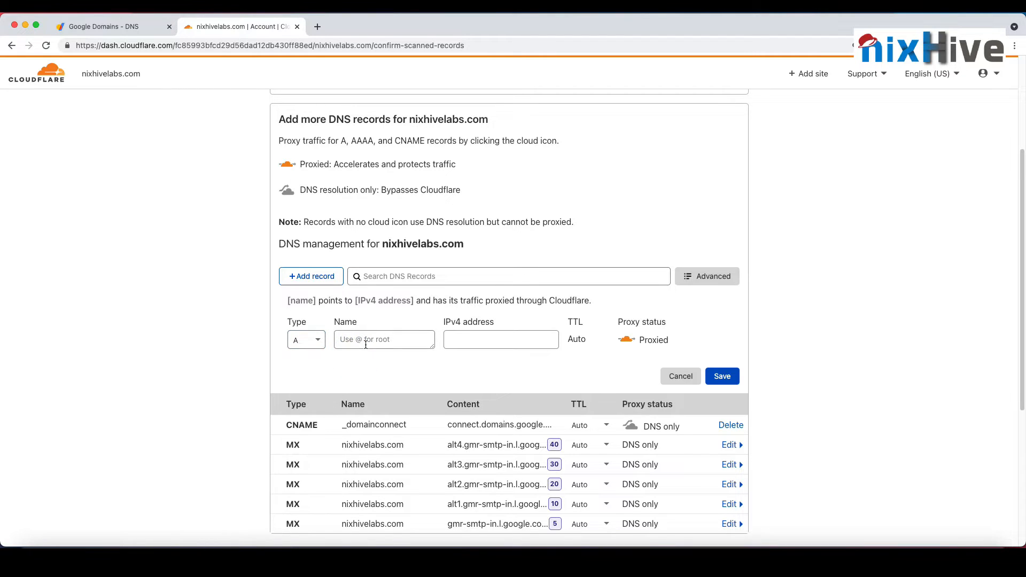
{"action": "left_click", "coordinate": [366, 345]}
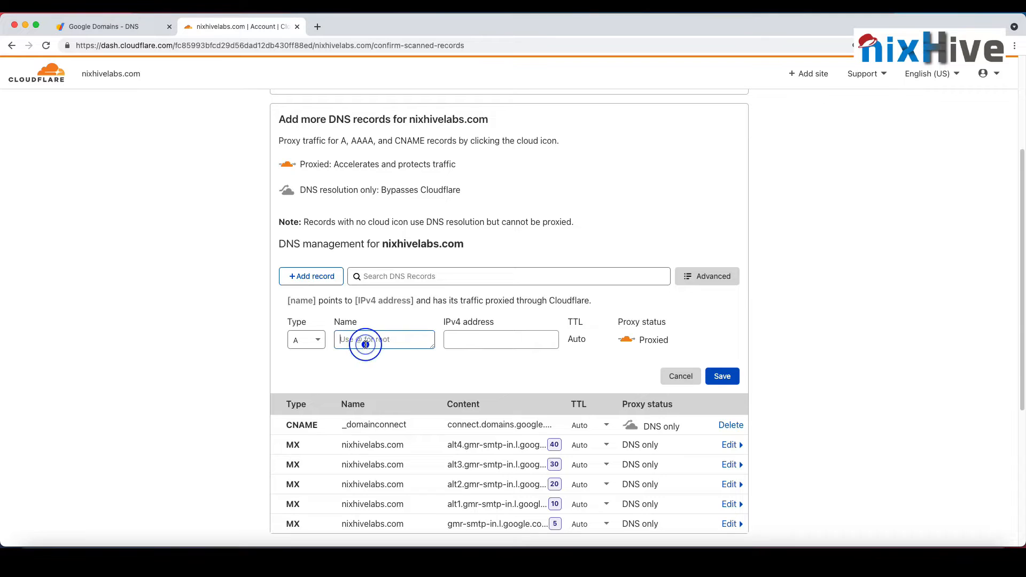
{"action": "type", "text": "test"}
{"action": "key", "text": "Tab"}
{"action": "type", "text": "1.2.3.4"}
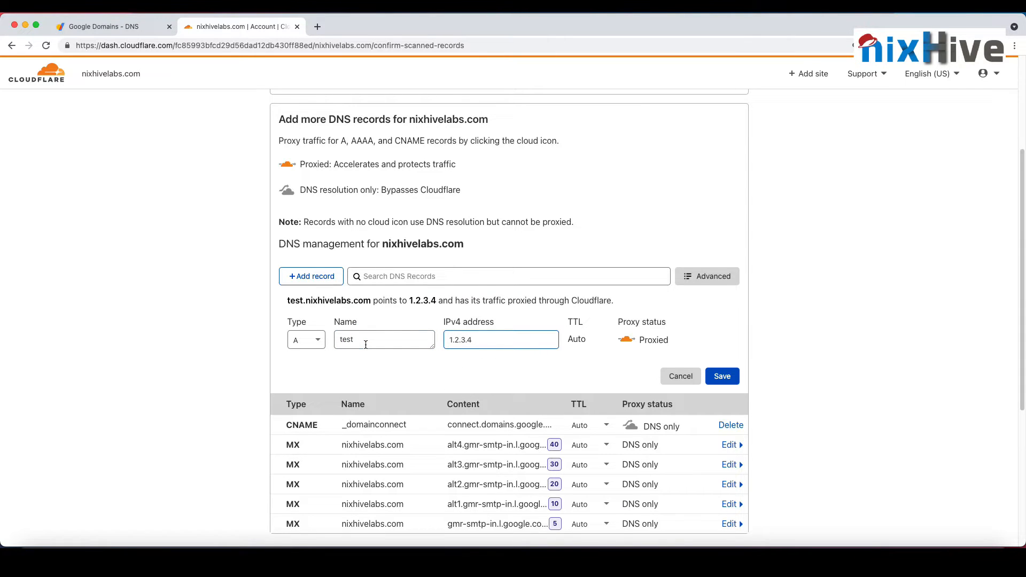
{"action": "left_click", "coordinate": [626, 339]}
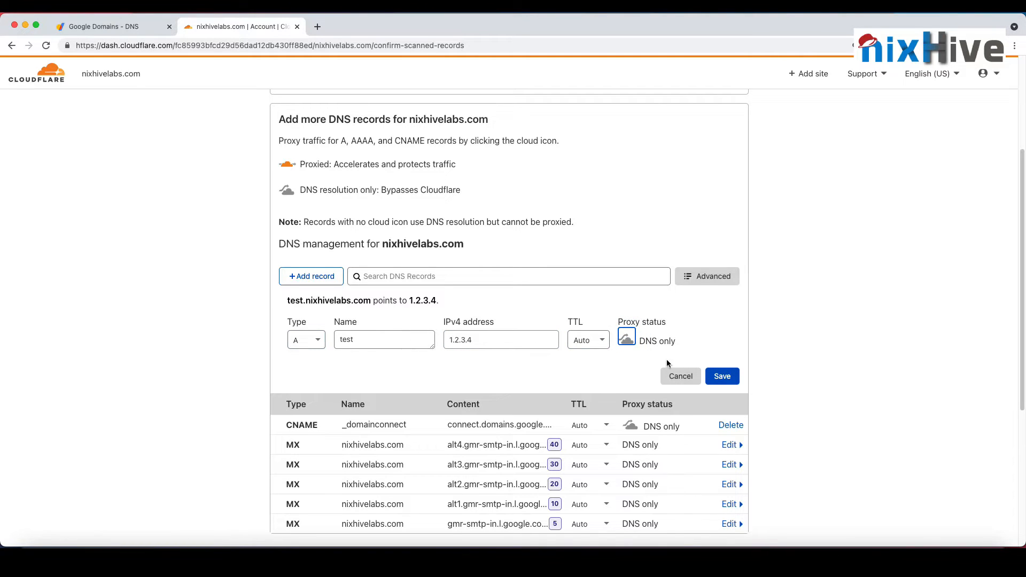
{"action": "left_click", "coordinate": [675, 375]}
Step: Accept the reviewed DNS records and continue to the instructions for changing the nameservers
{"action": "scroll", "coordinate": [391, 272], "scroll_direction": "up", "scroll_amount": 3}
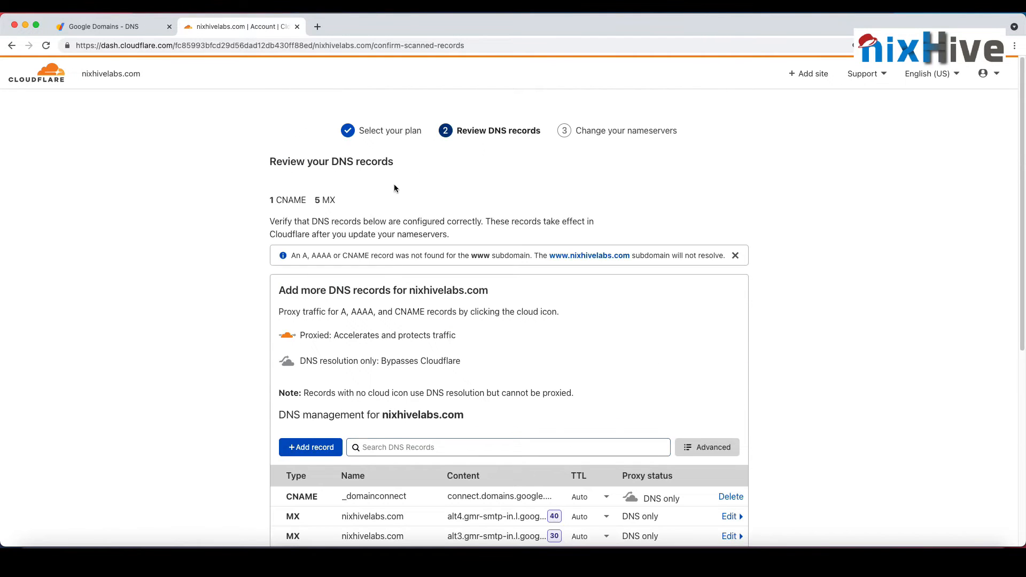
{"action": "scroll", "coordinate": [534, 323], "scroll_direction": "down", "scroll_amount": 4}
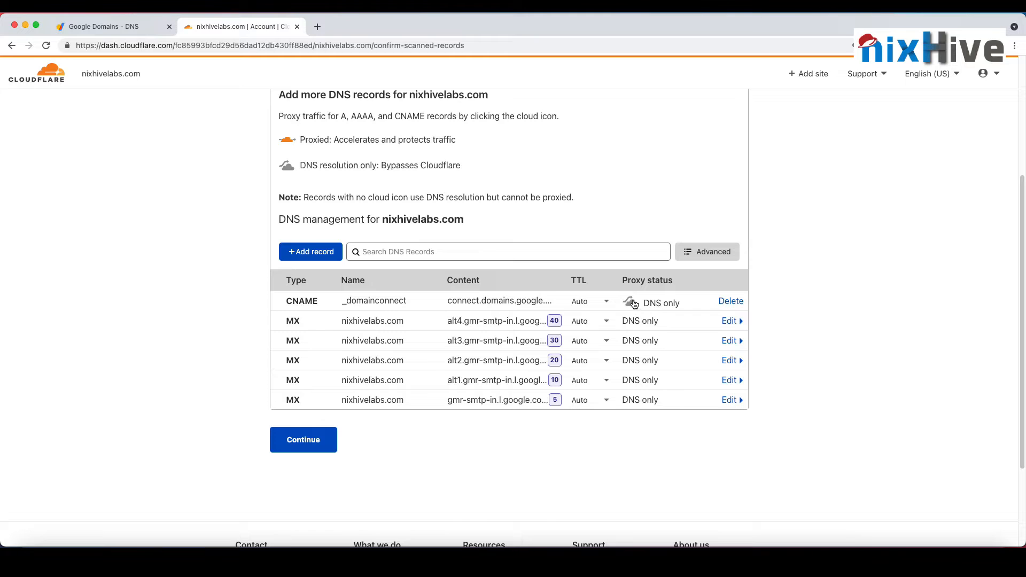
{"action": "left_click", "coordinate": [310, 438]}
{"action": "scroll", "coordinate": [545, 377], "scroll_direction": "down", "scroll_amount": 1}
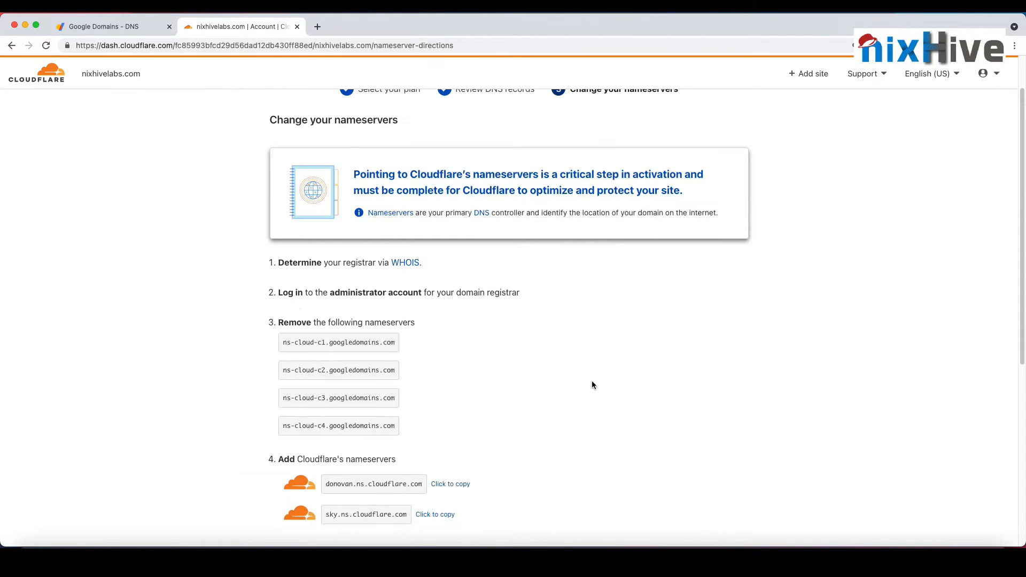
{"action": "scroll", "coordinate": [582, 341], "scroll_direction": "up", "scroll_amount": 1}
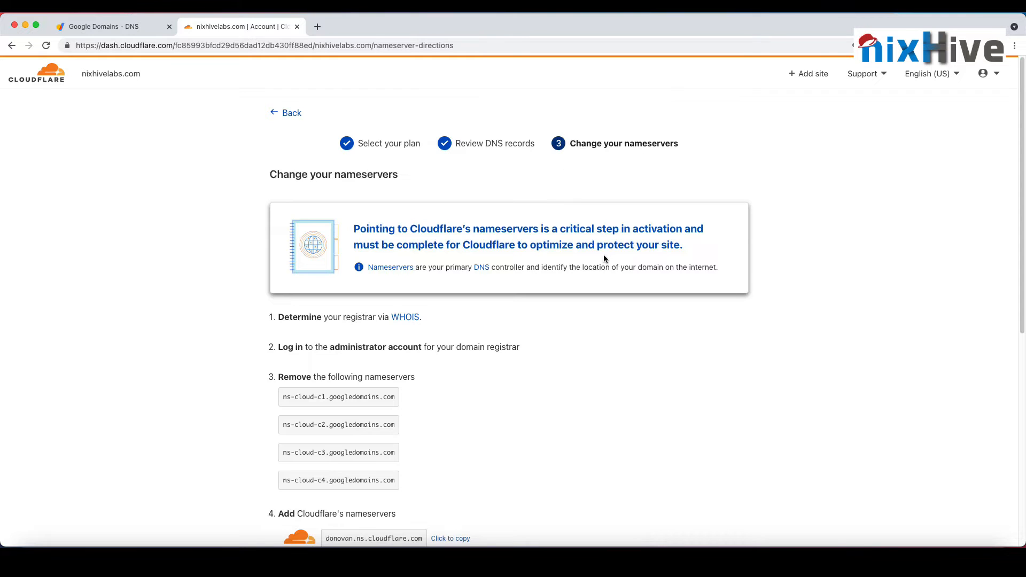
Step: Review Cloudflare's nameserver instructions, and disable DNSSEC for nixhivelabs.com on the Google Domains DNS page
{"action": "scroll", "coordinate": [636, 288], "scroll_direction": "down", "scroll_amount": 1}
{"action": "scroll", "coordinate": [636, 301], "scroll_direction": "down", "scroll_amount": 2}
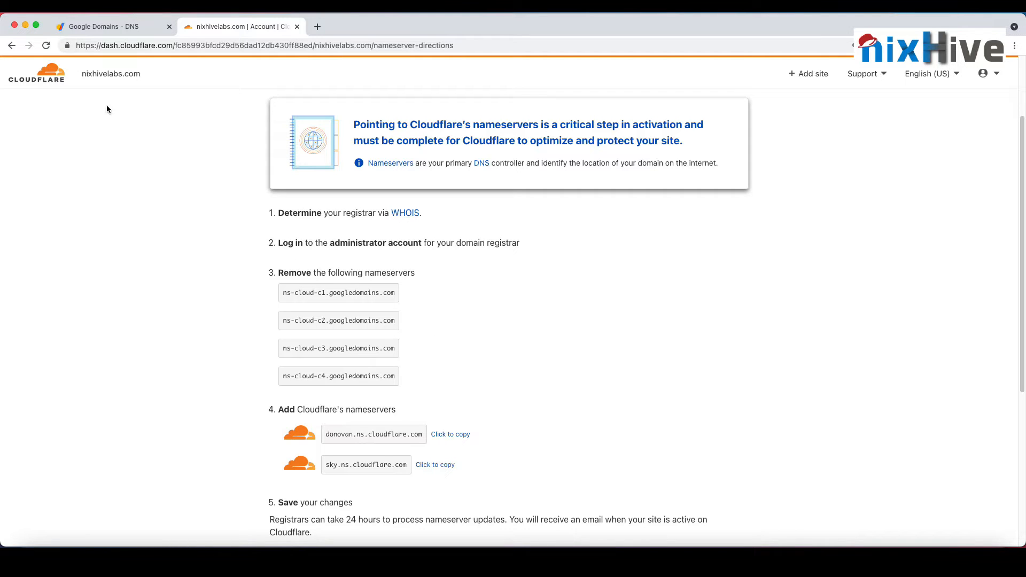
{"action": "left_click", "coordinate": [334, 292]}
{"action": "left_click", "coordinate": [142, 27]}
{"action": "scroll", "coordinate": [492, 333], "scroll_direction": "down", "scroll_amount": 2}
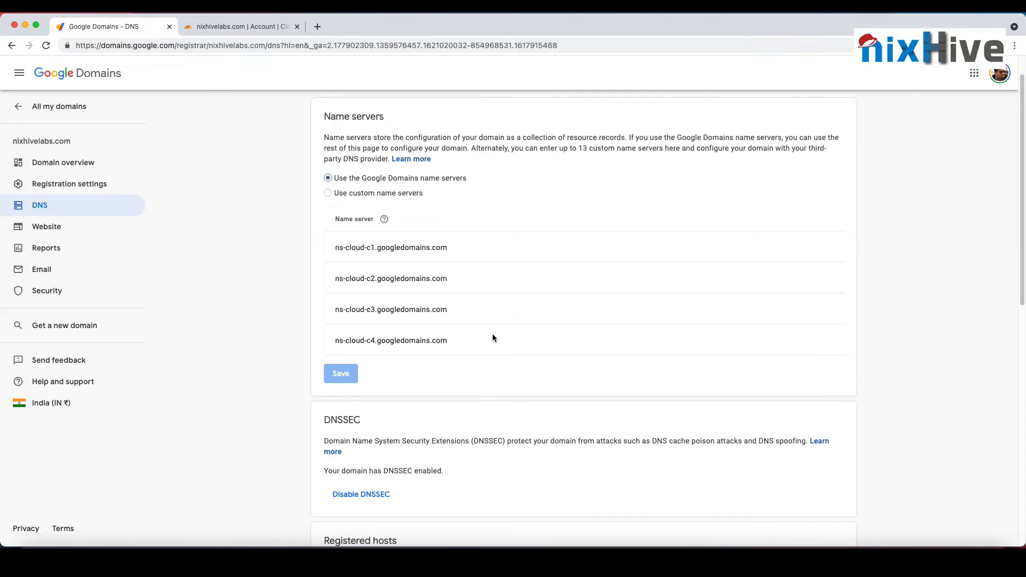
{"action": "scroll", "coordinate": [483, 360], "scroll_direction": "up", "scroll_amount": 2}
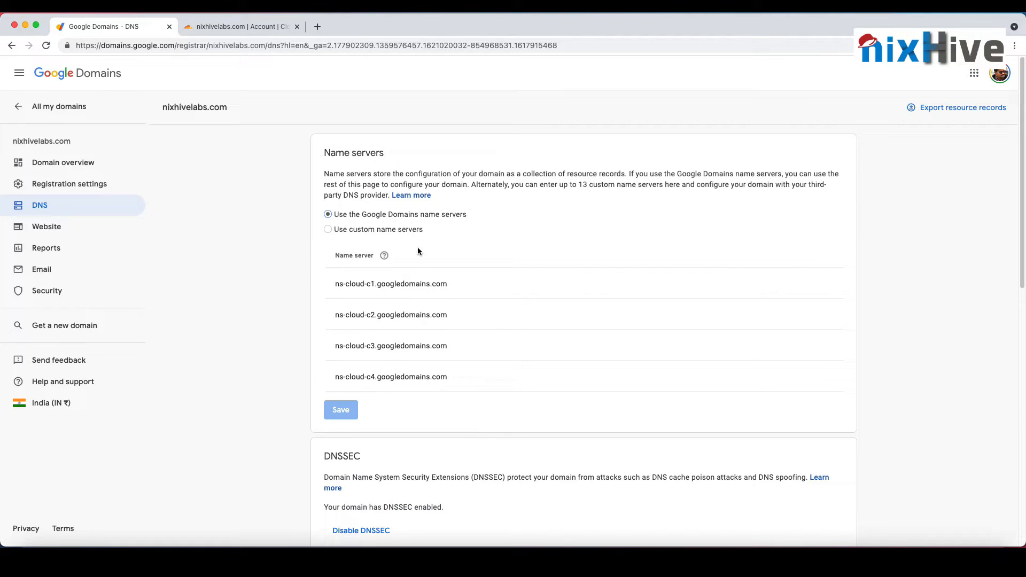
{"action": "scroll", "coordinate": [418, 251], "scroll_direction": "down", "scroll_amount": 3}
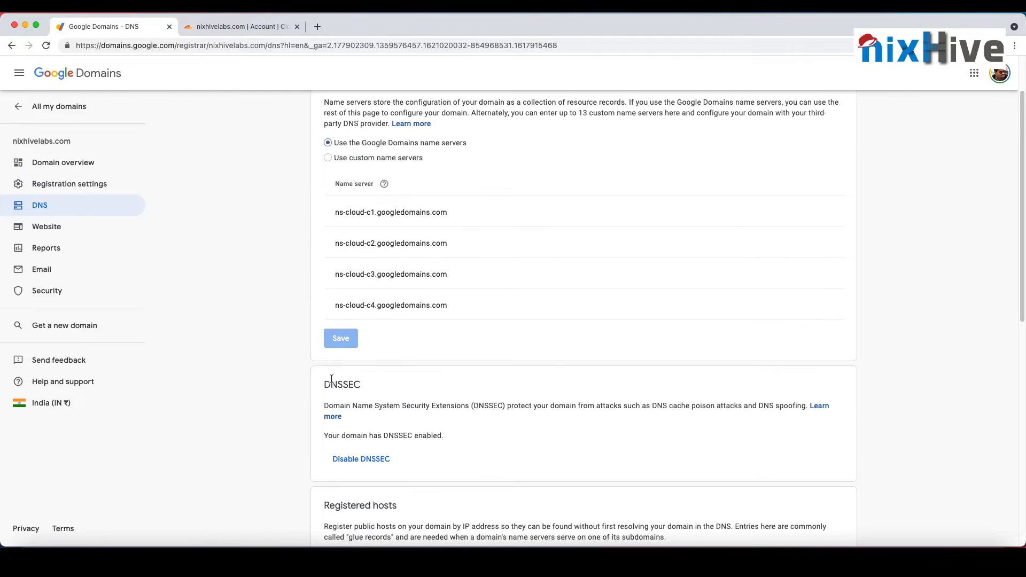
{"action": "left_click", "coordinate": [380, 463]}
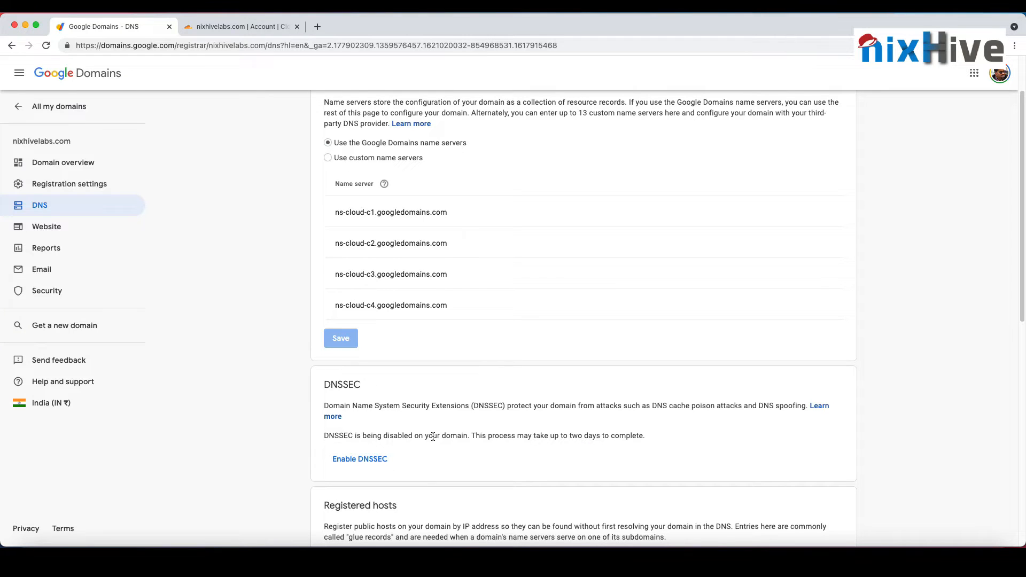
{"action": "scroll", "coordinate": [433, 437], "scroll_direction": "up", "scroll_amount": 3}
Step: Copy donovan.ns.cloudflare.com from Cloudflare and enter it as the first custom name server in Google Domains
{"action": "left_click", "coordinate": [261, 27]}
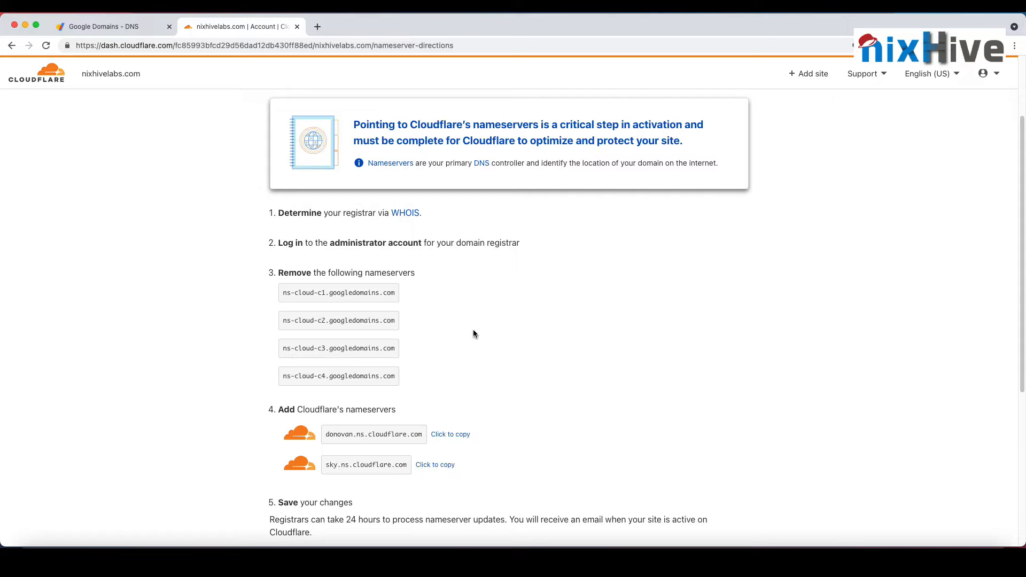
{"action": "left_click", "coordinate": [138, 28]}
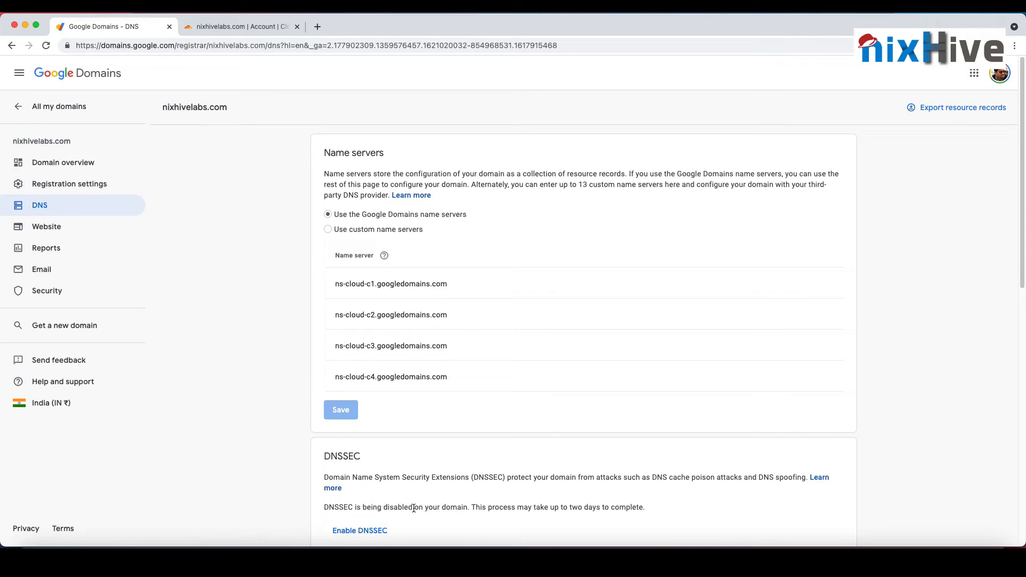
{"action": "left_click", "coordinate": [237, 25]}
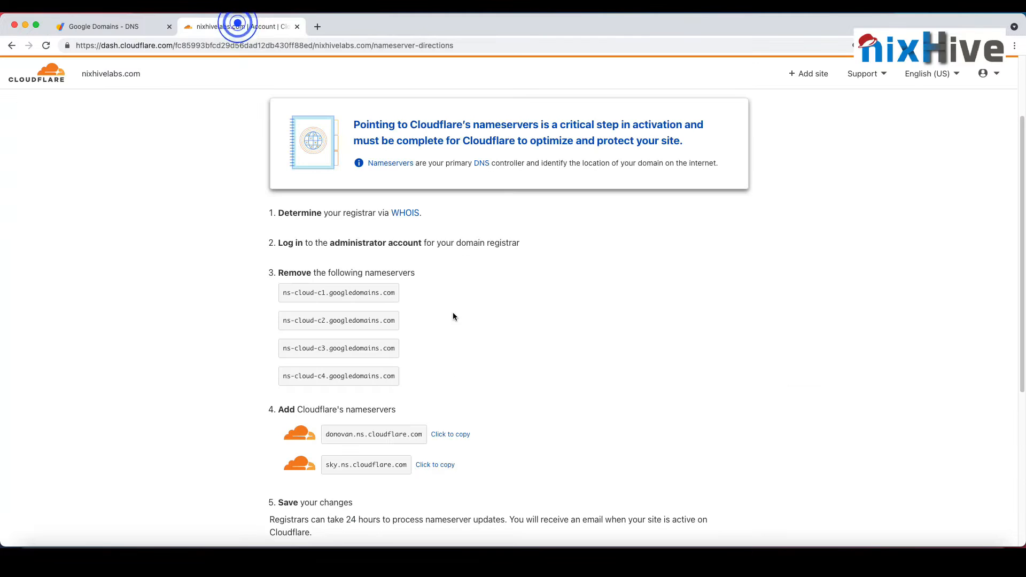
{"action": "left_click", "coordinate": [452, 434]}
{"action": "left_click", "coordinate": [160, 25]}
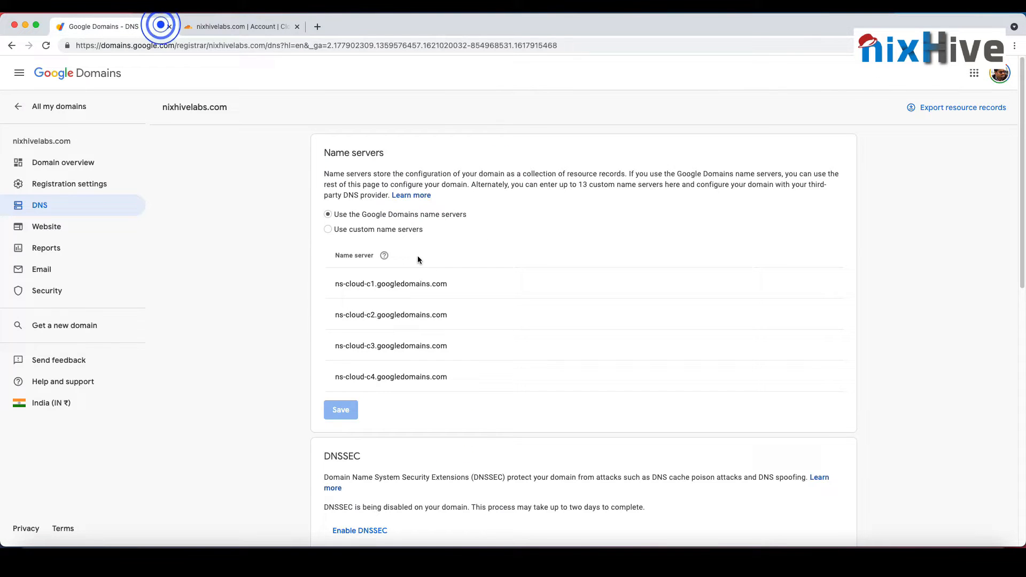
{"action": "left_click", "coordinate": [393, 230]}
{"action": "left_click", "coordinate": [381, 285]}
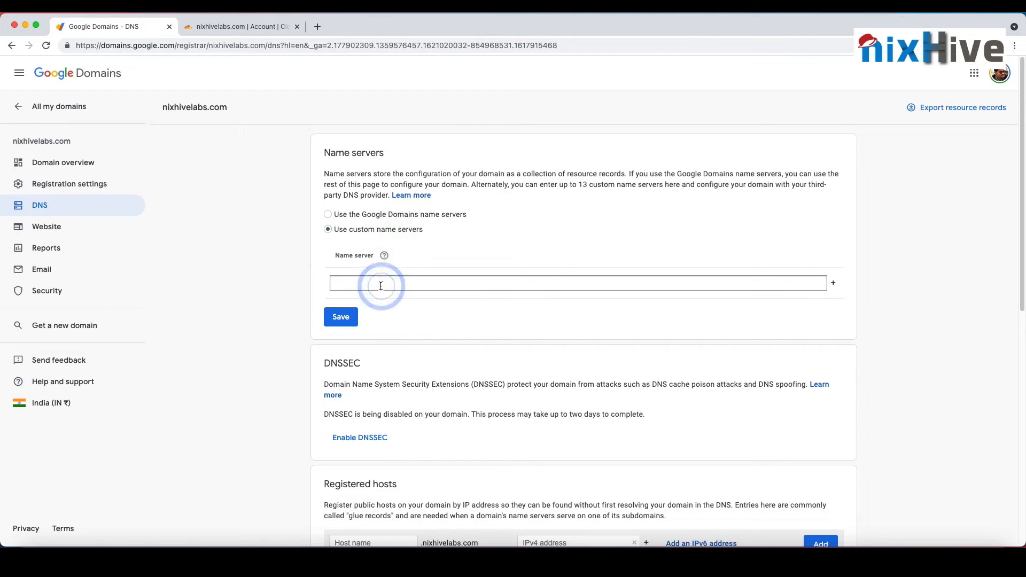
{"action": "key", "text": "super+v"}
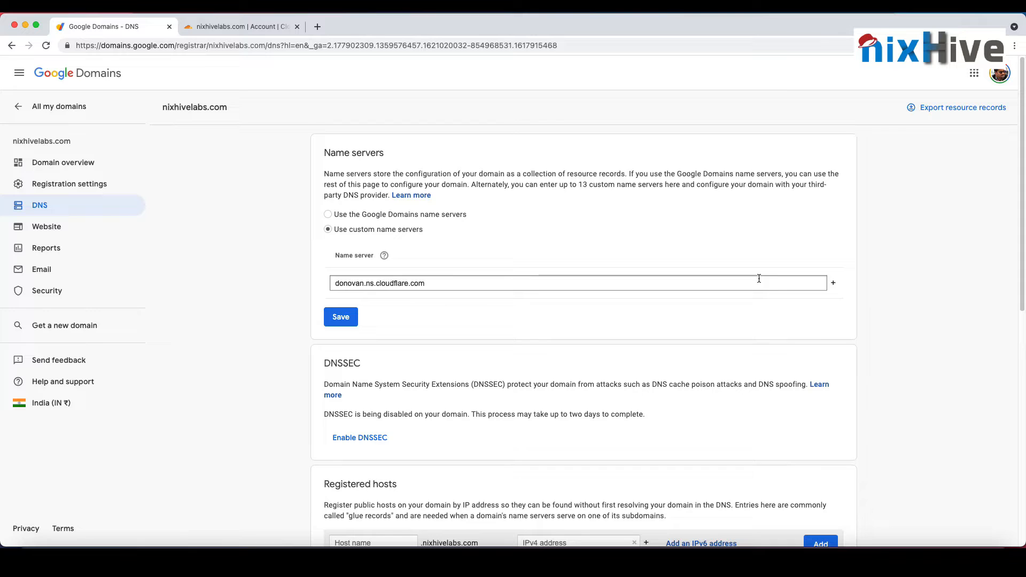
Step: Add sky.ns.cloudflare.com, copied from Cloudflare, as the second custom name server in Google Domains and save the name servers
{"action": "left_click", "coordinate": [832, 282]}
{"action": "left_click", "coordinate": [218, 34]}
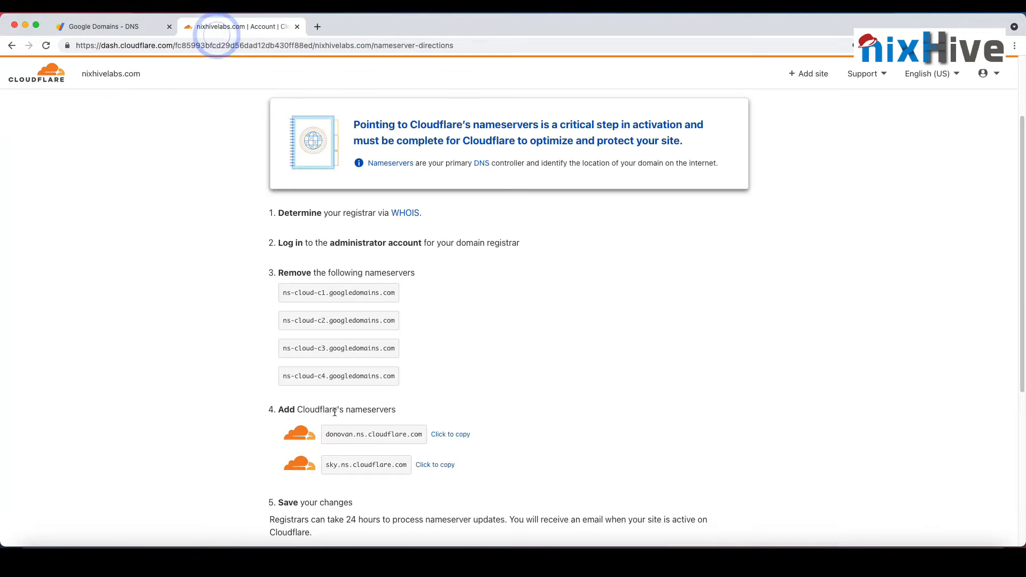
{"action": "left_click", "coordinate": [448, 465]}
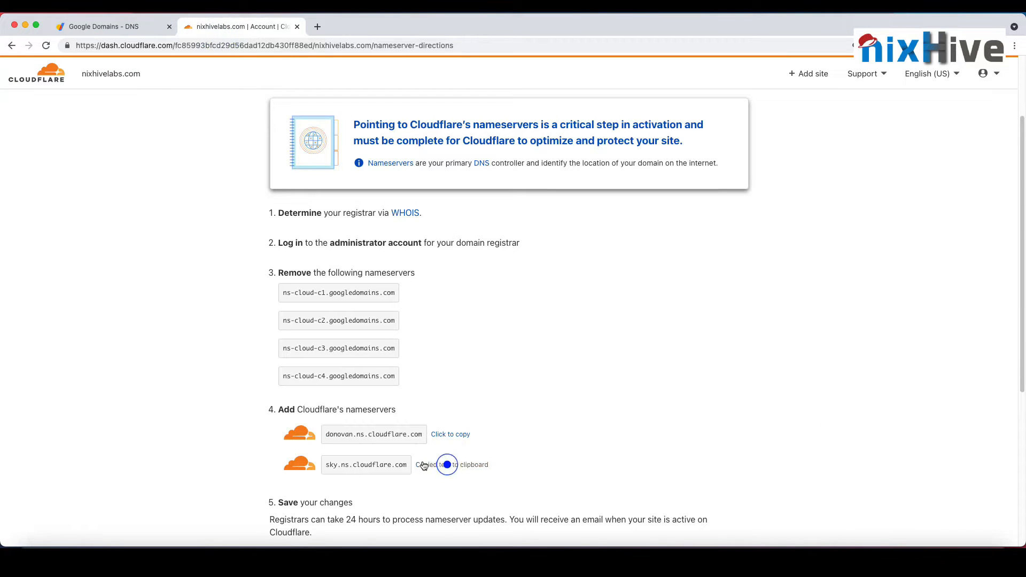
{"action": "left_click", "coordinate": [135, 26]}
{"action": "left_click", "coordinate": [407, 315]}
{"action": "key", "text": "super+v"}
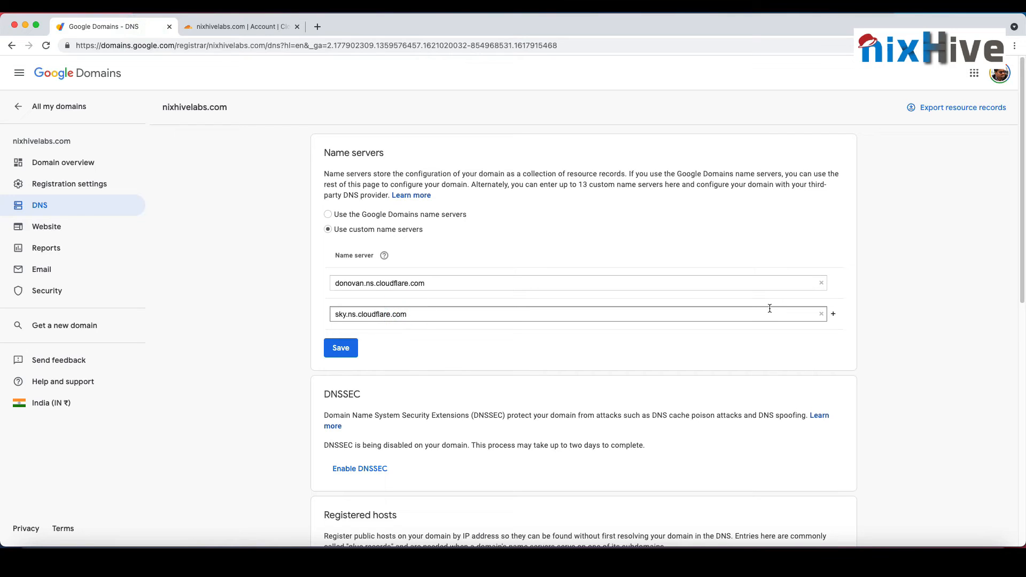
{"action": "left_click", "coordinate": [833, 314]}
{"action": "left_click", "coordinate": [356, 382]}
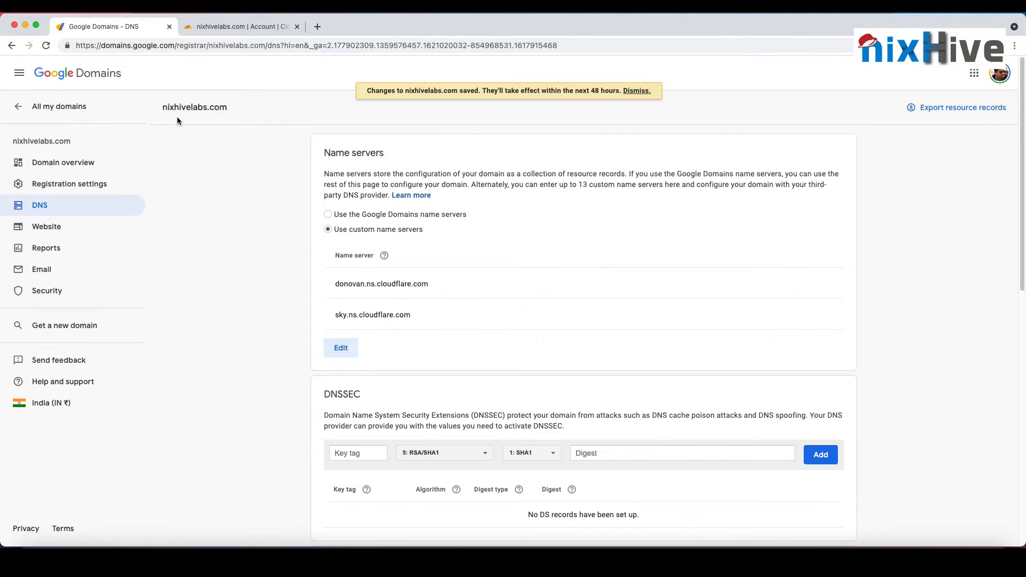
Step: Switch back to Cloudflare and declare the nameserver change done so that the nameservers get checked
{"action": "left_click_drag", "start_coordinate": [152, 107], "coordinate": [217, 110]}
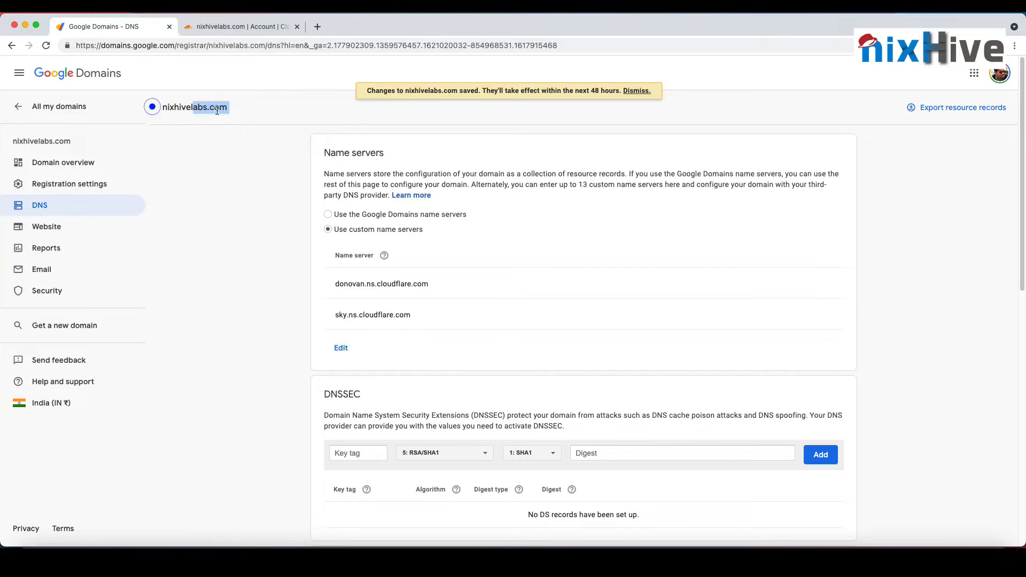
{"action": "left_click", "coordinate": [154, 108]}
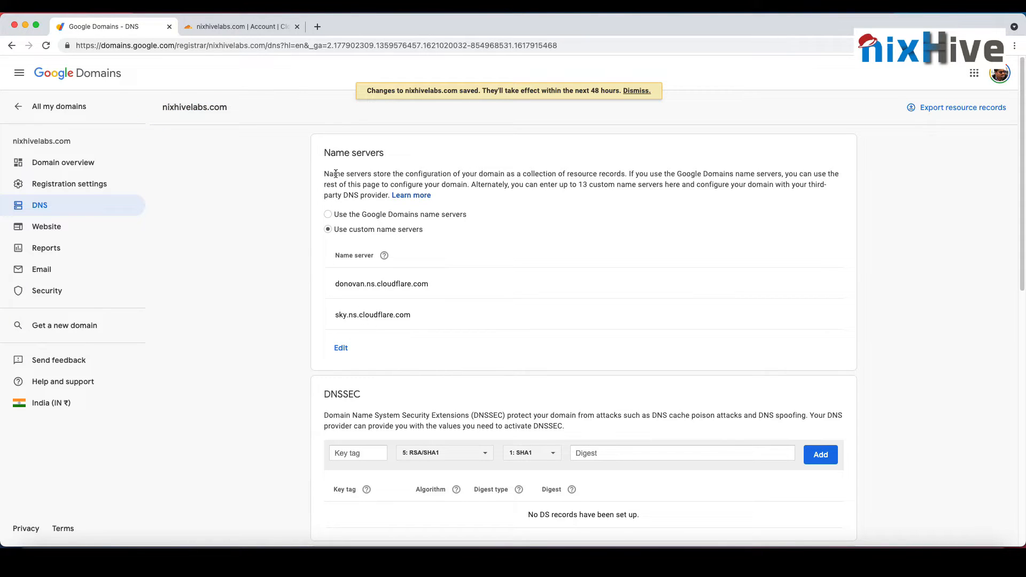
{"action": "left_click", "coordinate": [249, 25]}
{"action": "scroll", "coordinate": [475, 297], "scroll_direction": "down", "scroll_amount": 4}
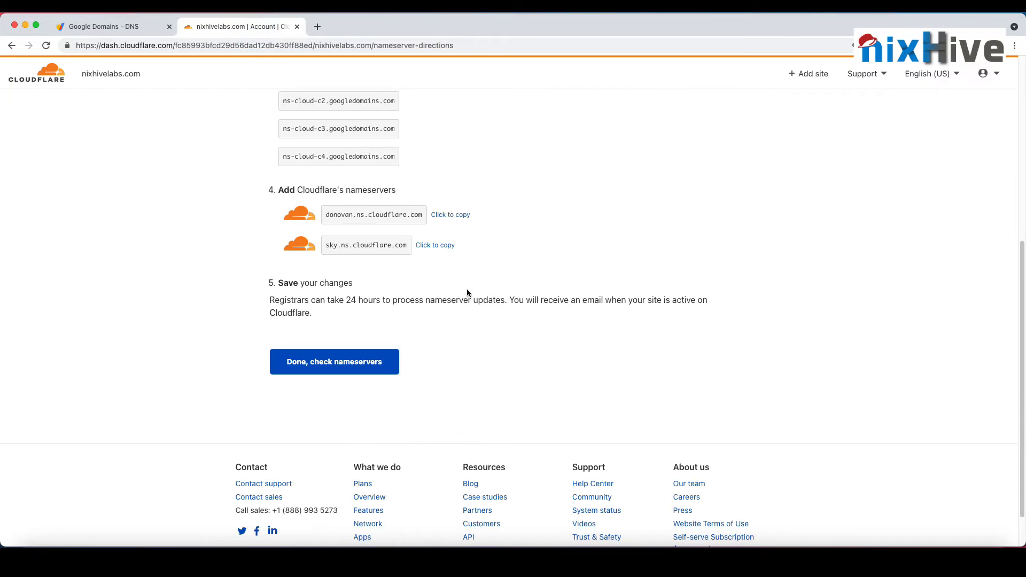
{"action": "left_click", "coordinate": [337, 371]}
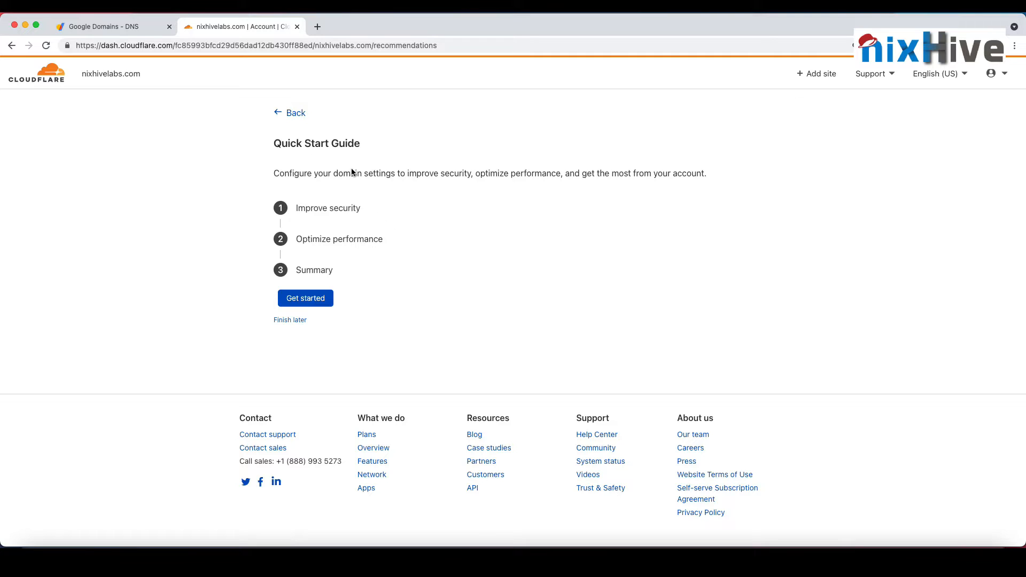
Step: Start the Quick Start Guide and save its security settings with Automatic HTTPS Rewrites and Always Use HTTPS turned on
{"action": "left_click", "coordinate": [315, 299]}
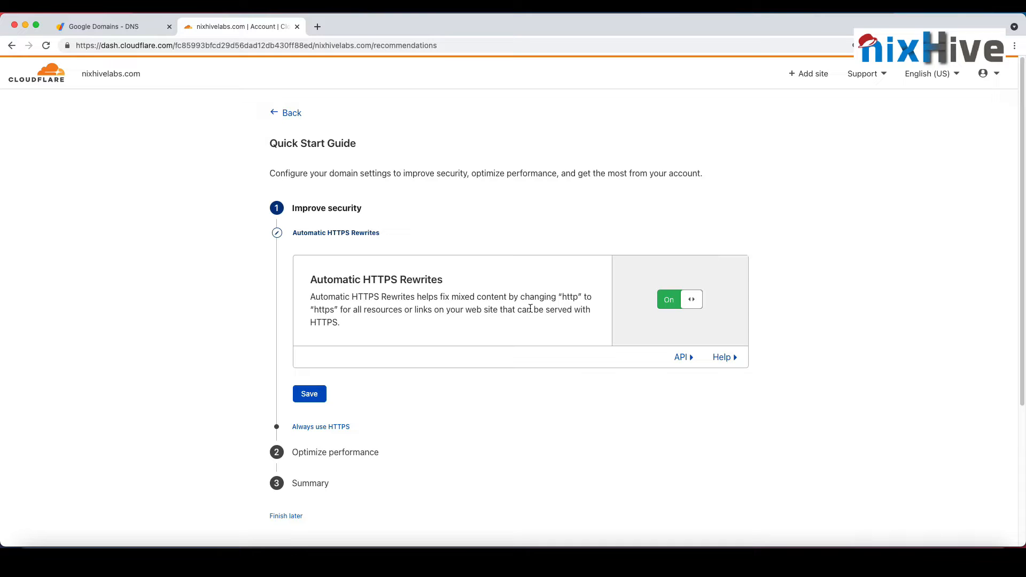
{"action": "left_click", "coordinate": [676, 308]}
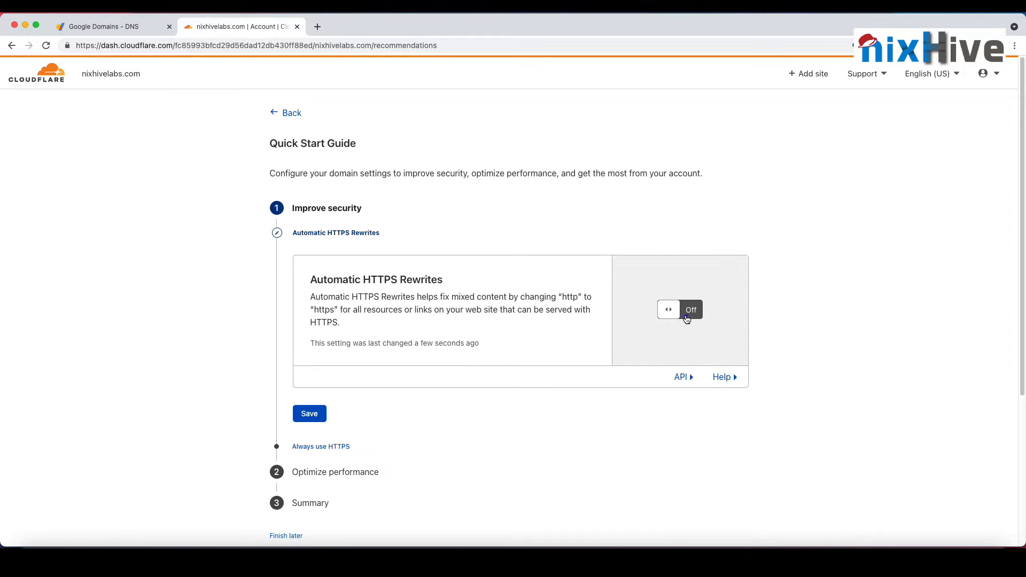
{"action": "left_click", "coordinate": [676, 316]}
{"action": "scroll", "coordinate": [588, 353], "scroll_direction": "down", "scroll_amount": 3}
{"action": "left_click", "coordinate": [321, 332]}
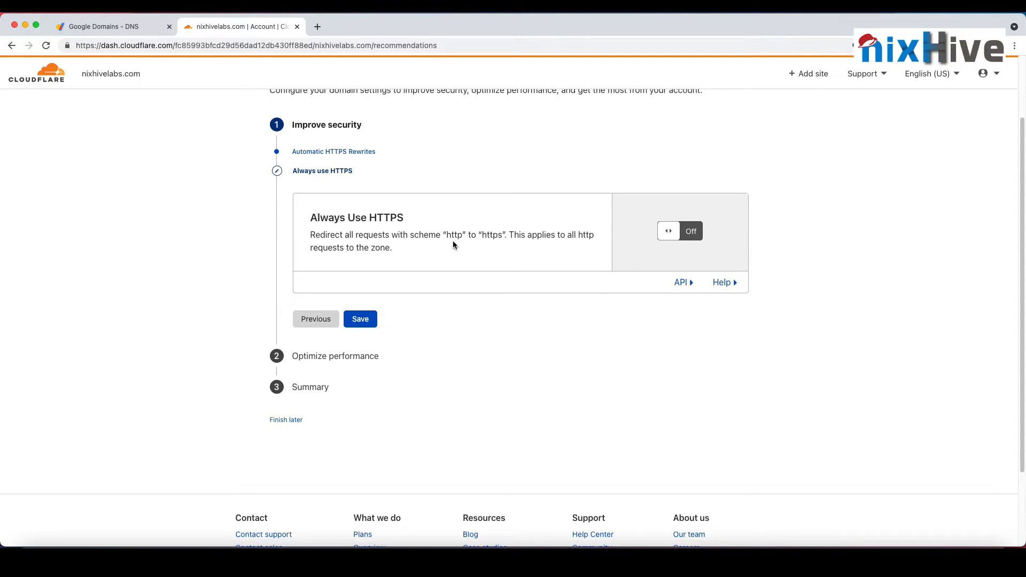
{"action": "left_click", "coordinate": [677, 235]}
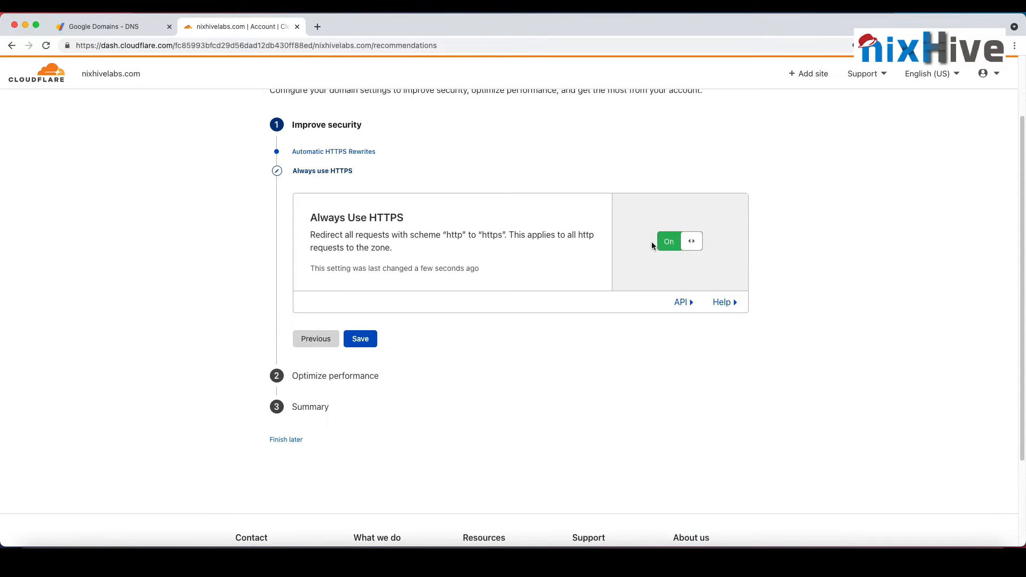
{"action": "left_click", "coordinate": [360, 339]}
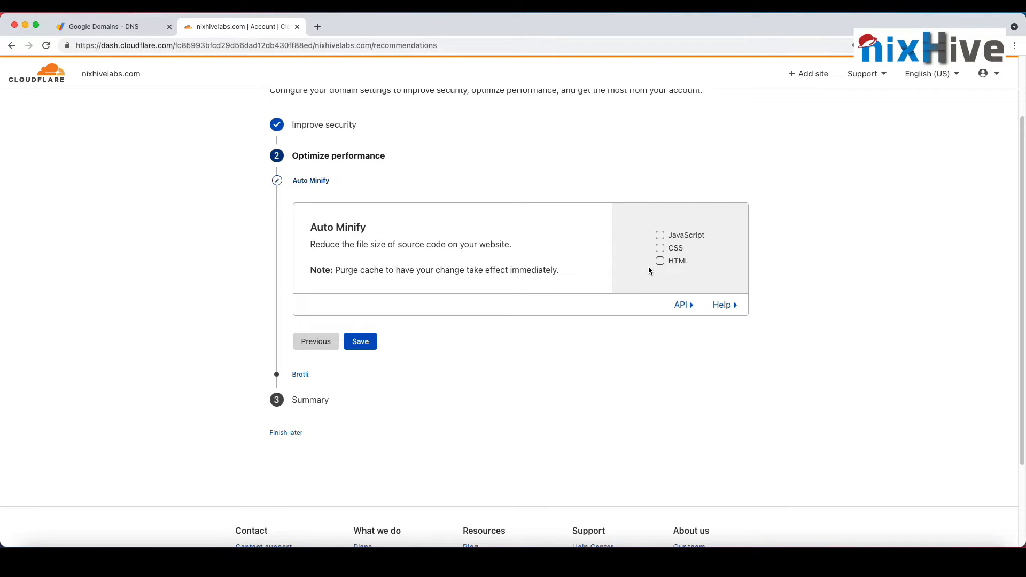
Step: Finish the Quick Start Guide with no Auto Minify options selected and Brotli turned off
{"action": "left_click", "coordinate": [369, 342]}
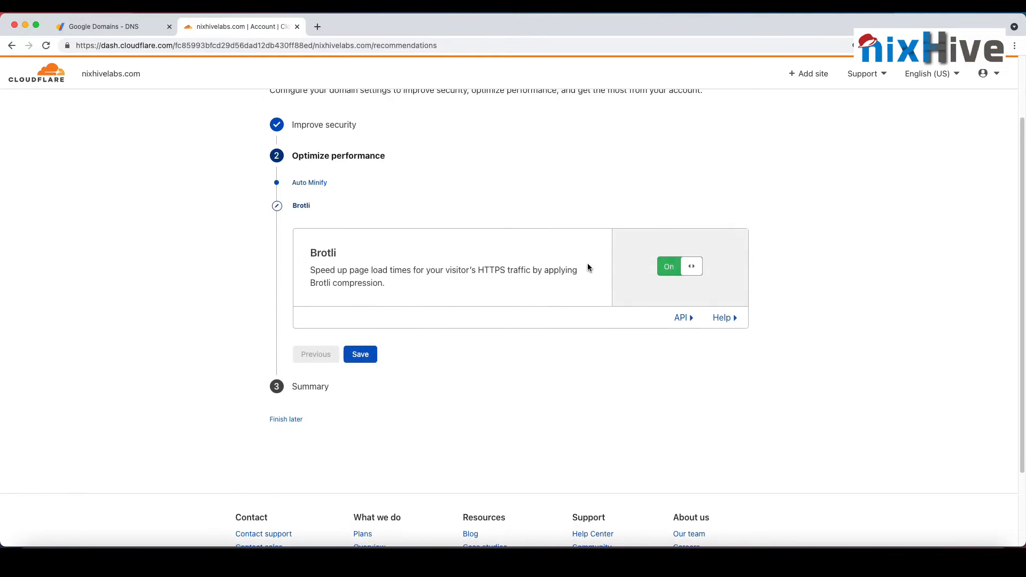
{"action": "left_click", "coordinate": [666, 262]}
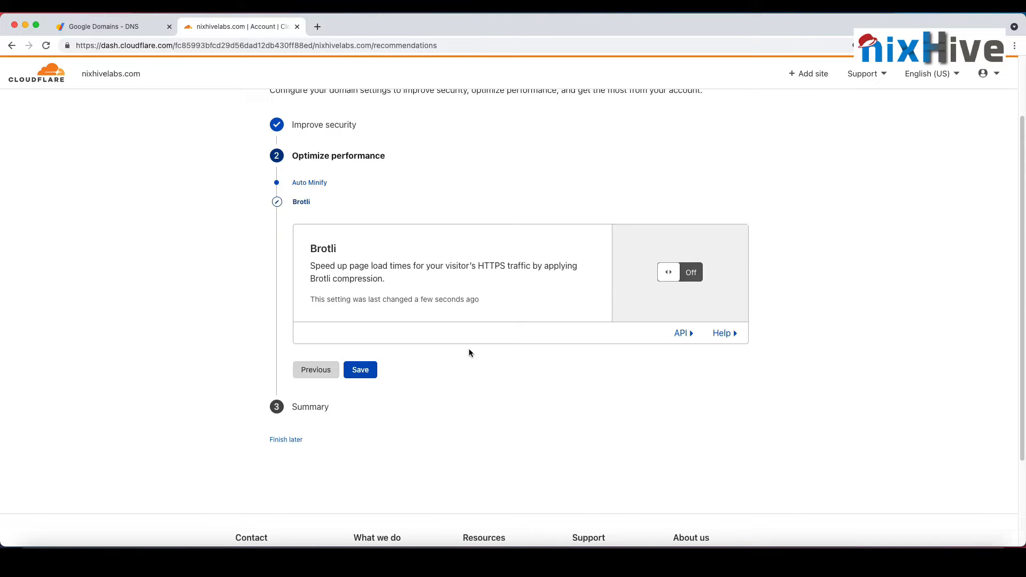
{"action": "left_click", "coordinate": [374, 372]}
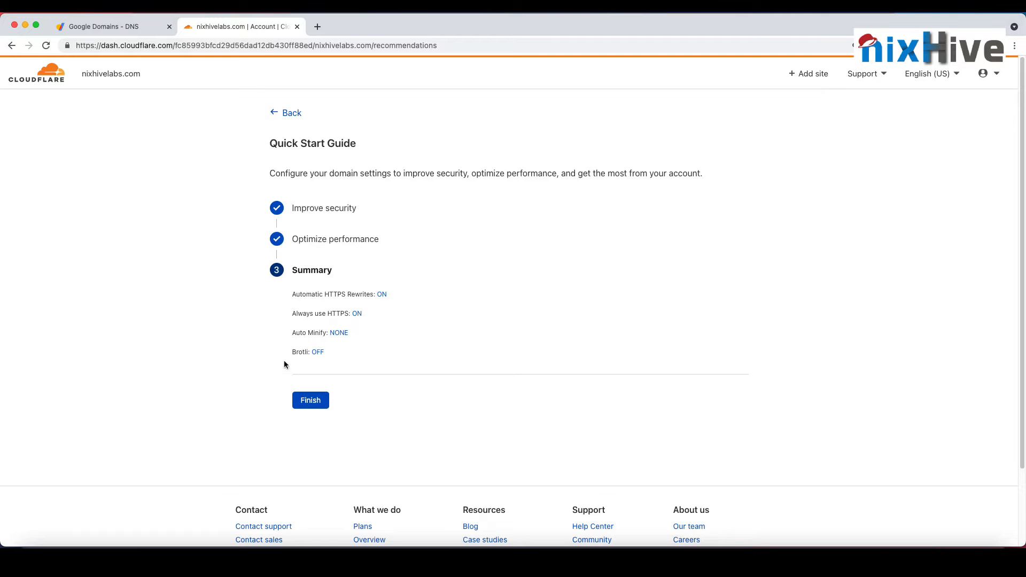
{"action": "left_click", "coordinate": [311, 401]}
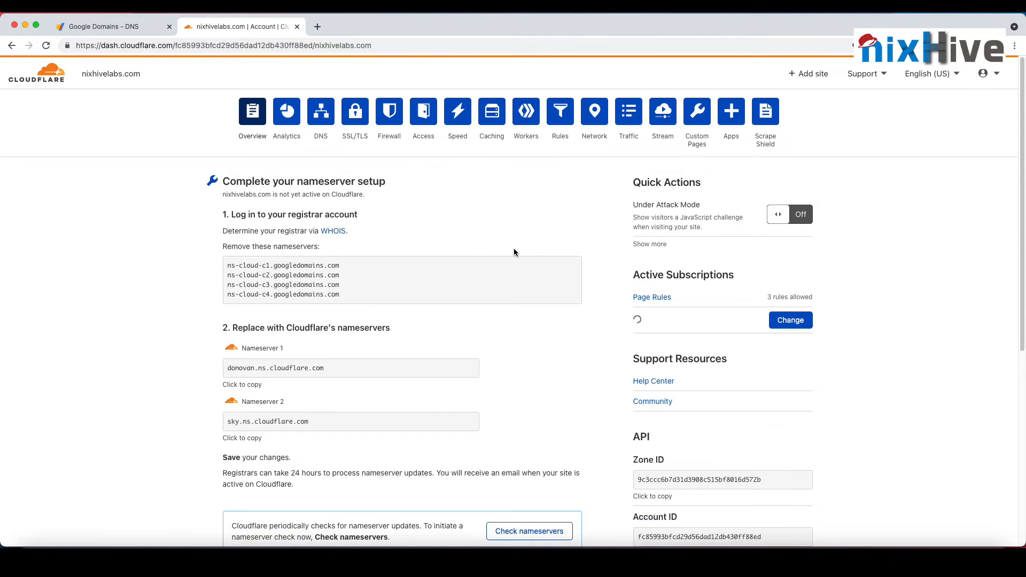
Step: Request a nameserver check for nixhivelabs.com from its overview page and read the status notice
{"action": "scroll", "coordinate": [484, 282], "scroll_direction": "down", "scroll_amount": 3}
{"action": "scroll", "coordinate": [484, 278], "scroll_direction": "up", "scroll_amount": 3}
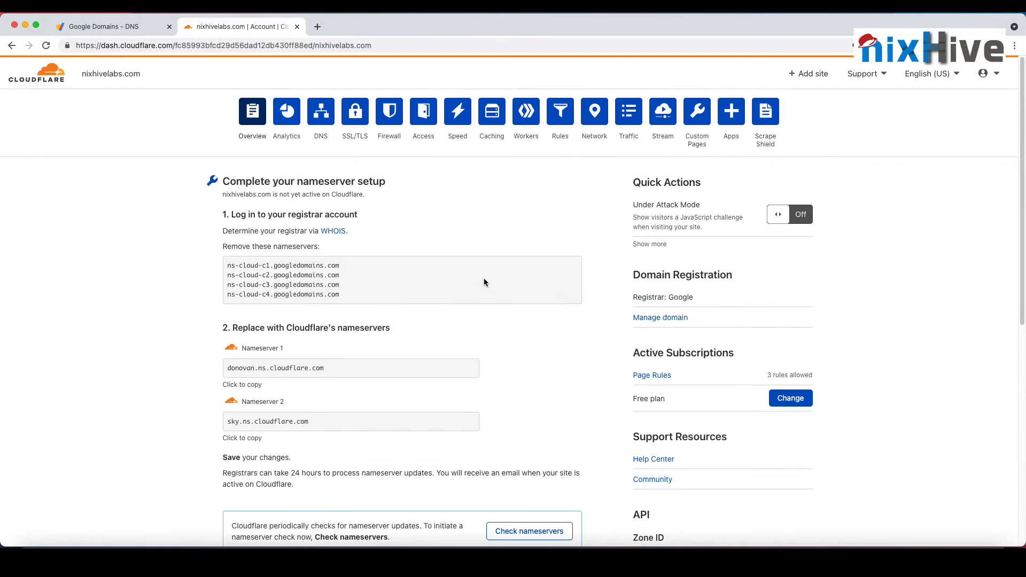
{"action": "scroll", "coordinate": [486, 282], "scroll_direction": "down", "scroll_amount": 1}
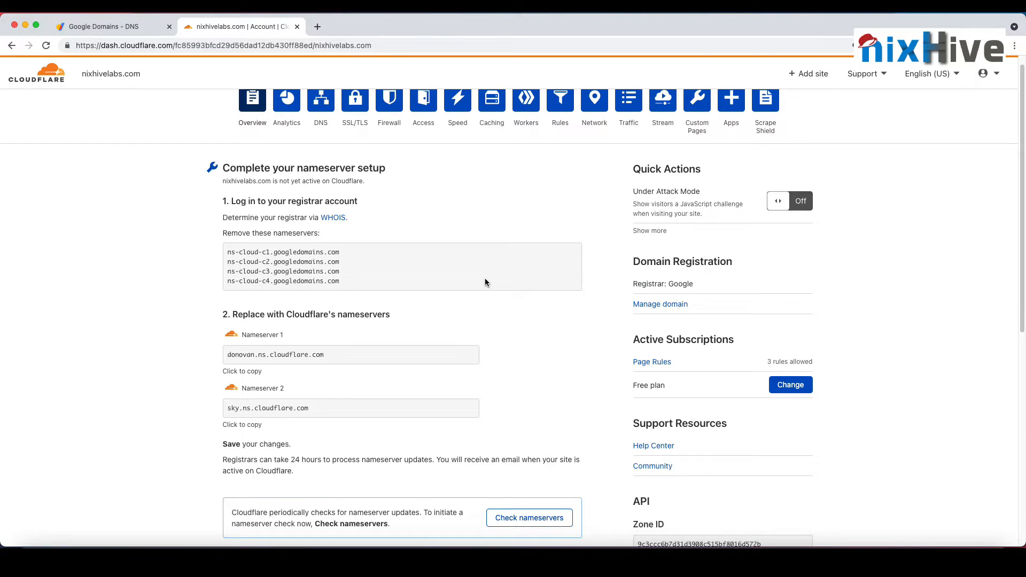
{"action": "scroll", "coordinate": [486, 282], "scroll_direction": "down", "scroll_amount": 1}
{"action": "left_click", "coordinate": [548, 495]}
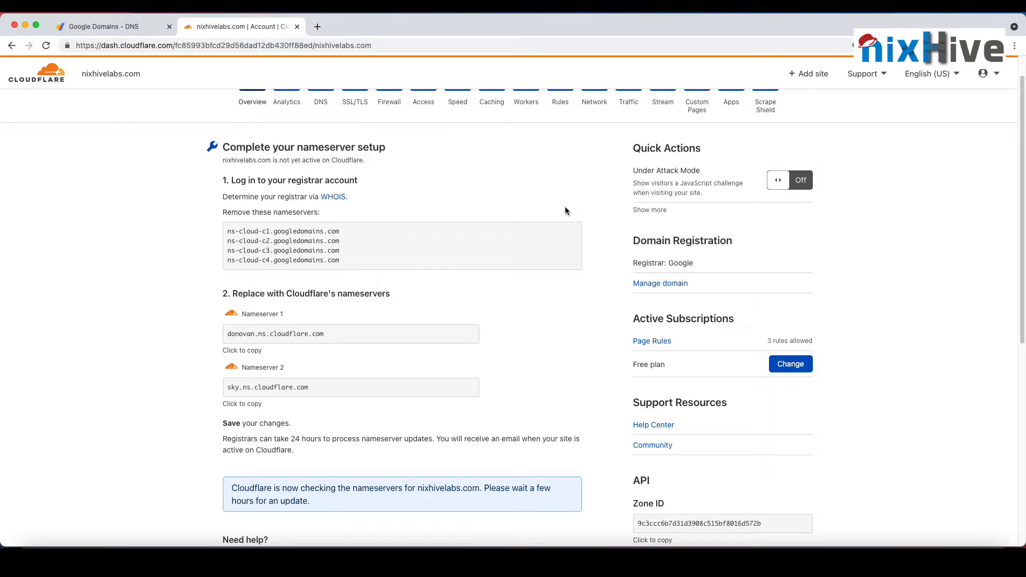
{"action": "double_click", "coordinate": [409, 488]}
{"action": "triple_click", "coordinate": [409, 488]}
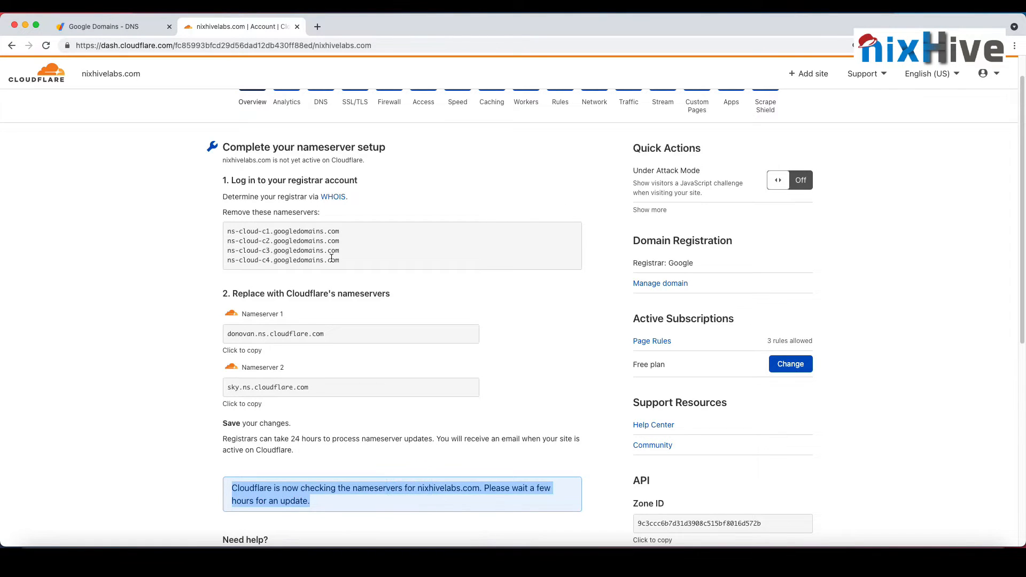
{"action": "scroll", "coordinate": [332, 257], "scroll_direction": "up", "scroll_amount": 2}
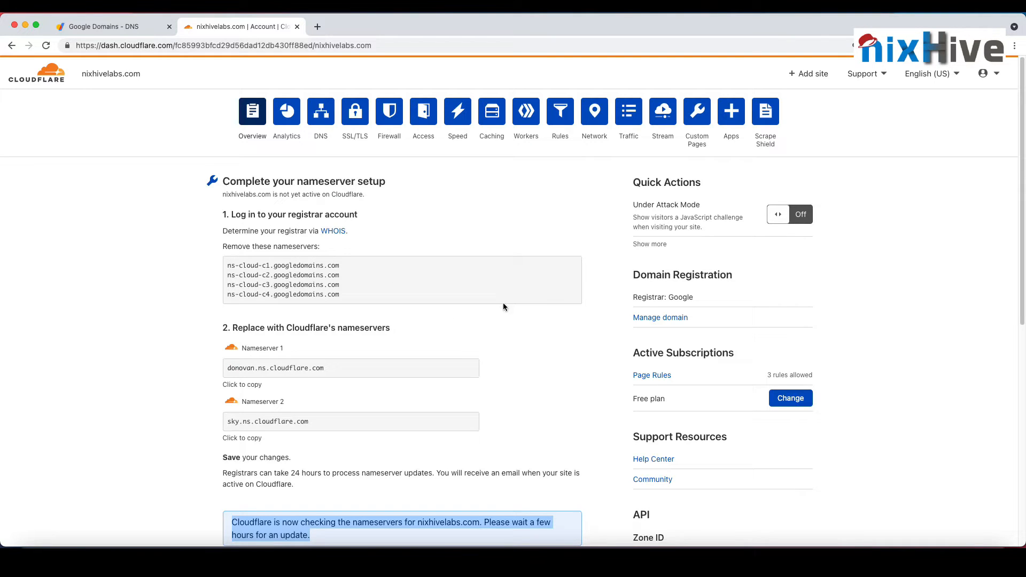
{"action": "scroll", "coordinate": [473, 363], "scroll_direction": "down", "scroll_amount": 2}
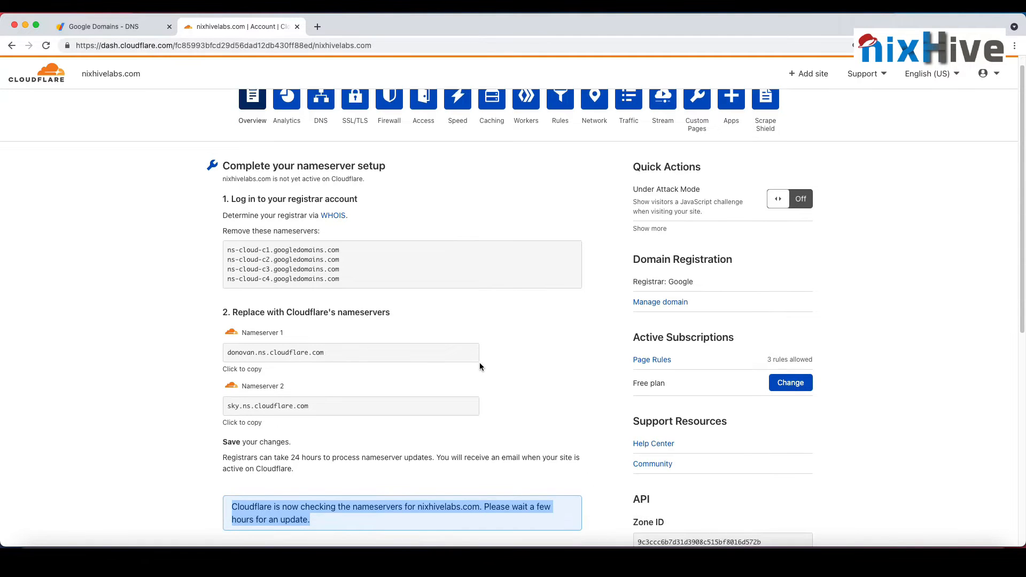
Step: Set the SSL/TLS encryption mode of nixhivelabs.com to Flexible and switch it back to Full
{"action": "scroll", "coordinate": [338, 290], "scroll_direction": "down", "scroll_amount": 10}
{"action": "scroll", "coordinate": [321, 310], "scroll_direction": "up", "scroll_amount": 12}
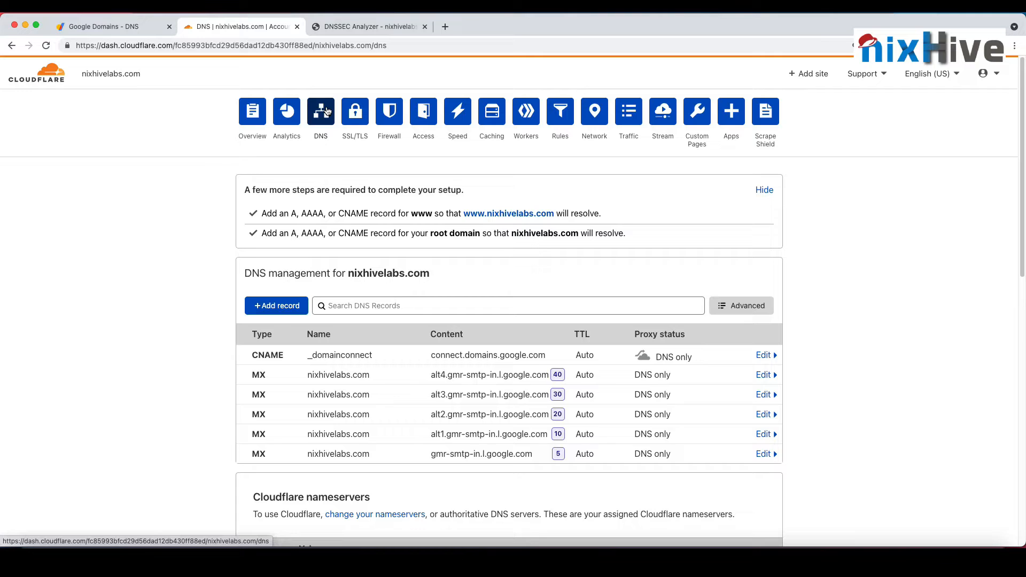
{"action": "left_click", "coordinate": [354, 111]}
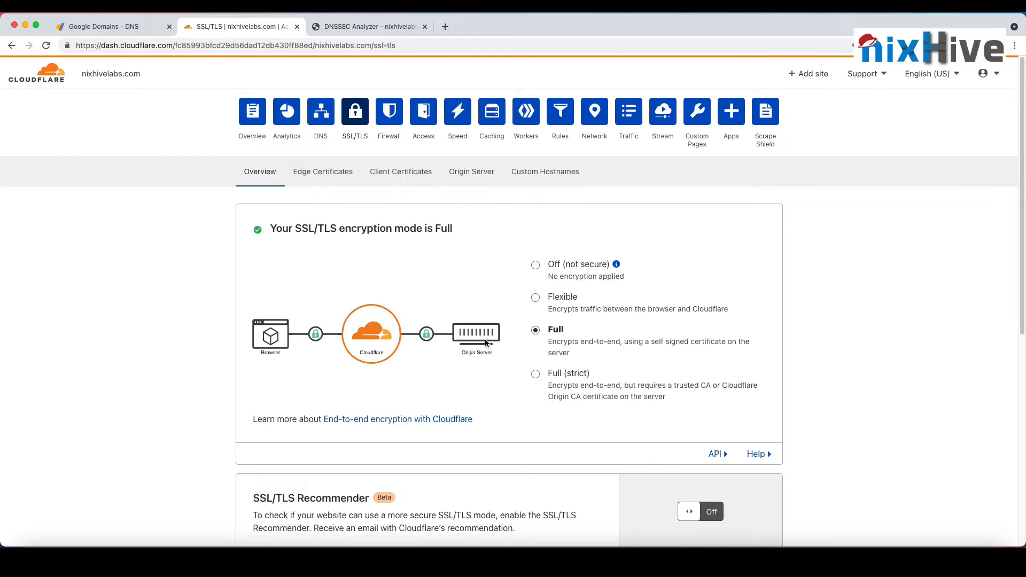
{"action": "left_click", "coordinate": [539, 299]}
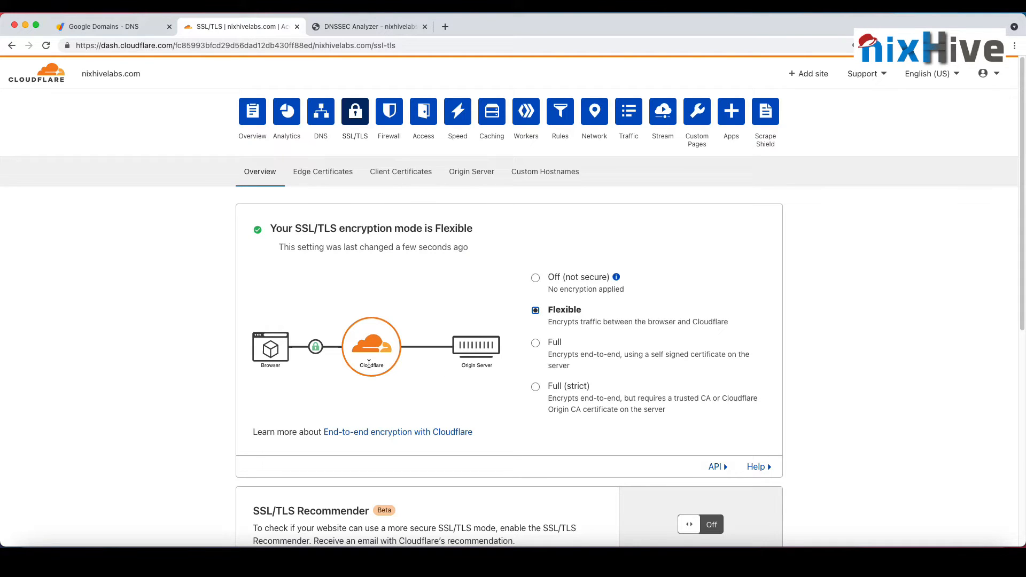
{"action": "left_click", "coordinate": [536, 344]}
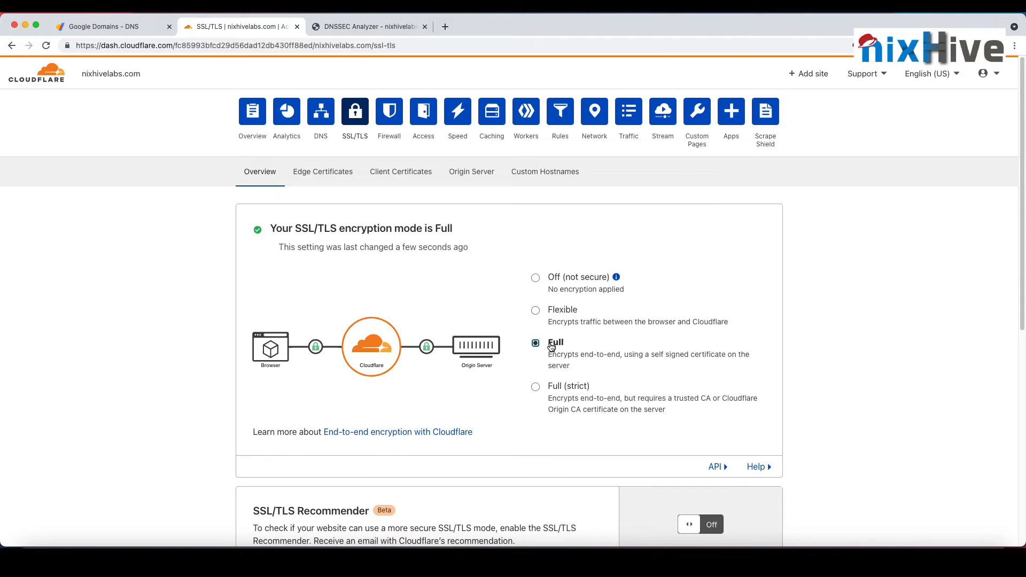
Step: Review the edge certificates and the Always Use HTTPS and HSTS settings of nixhivelabs.com
{"action": "left_click", "coordinate": [332, 172]}
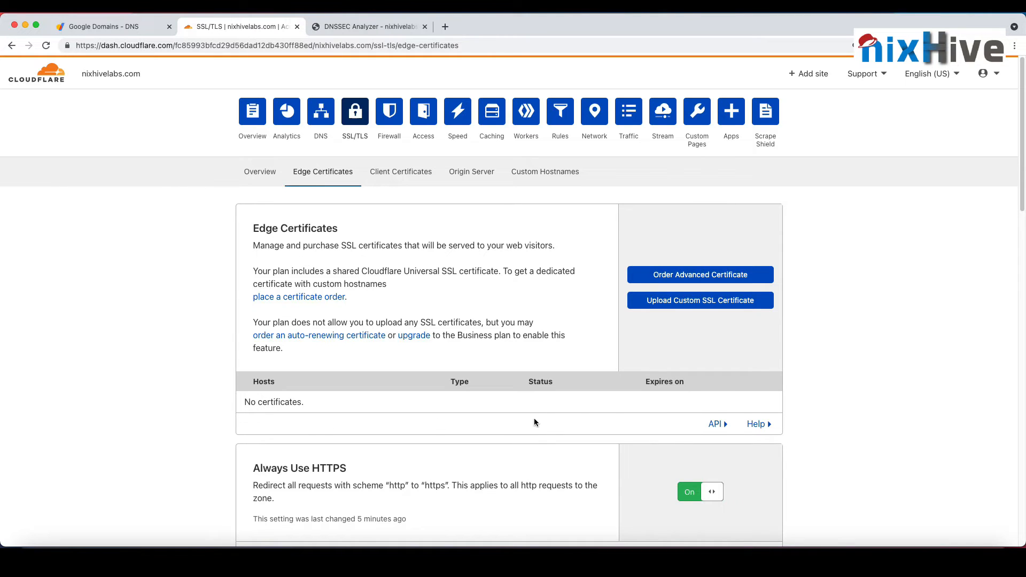
{"action": "scroll", "coordinate": [531, 425], "scroll_direction": "down", "scroll_amount": 3}
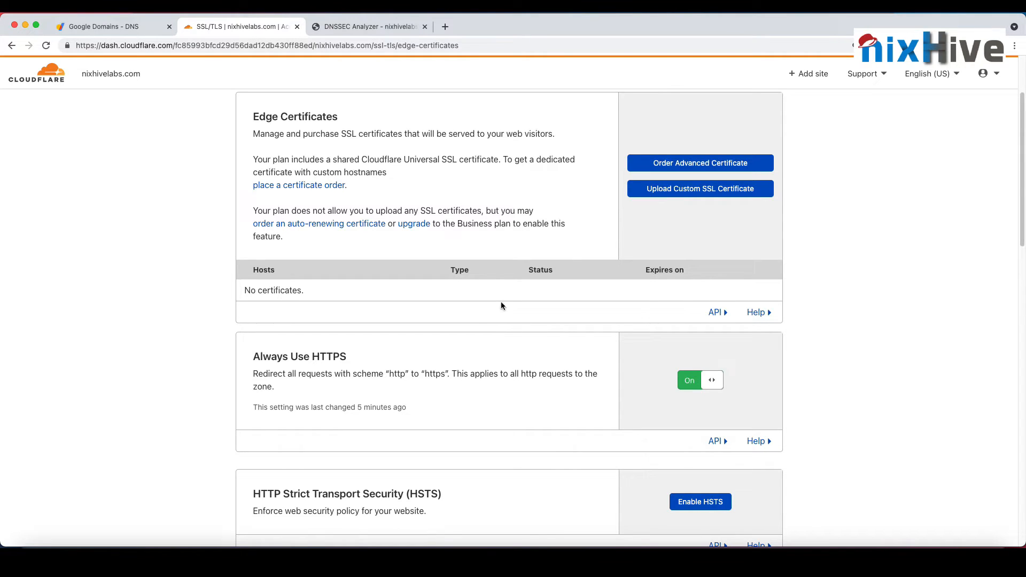
{"action": "scroll", "coordinate": [495, 315], "scroll_direction": "up", "scroll_amount": 2}
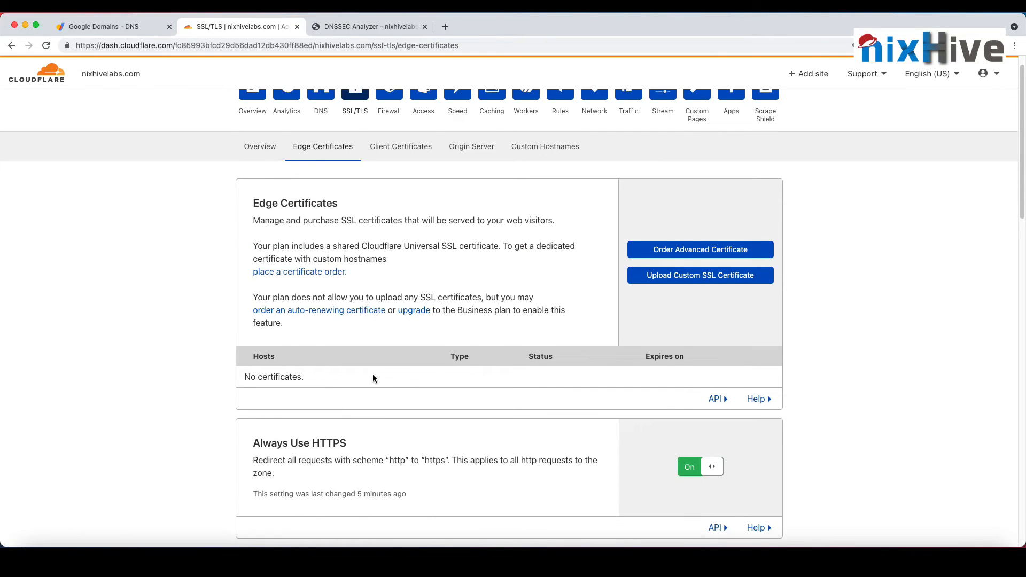
{"action": "scroll", "coordinate": [373, 378], "scroll_direction": "up", "scroll_amount": 1}
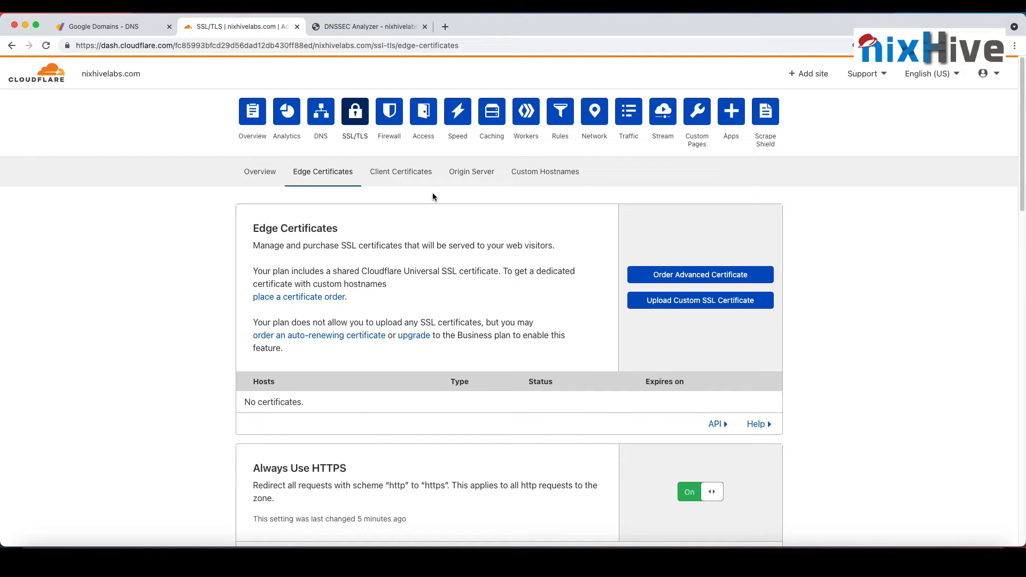
Step: Enable DNSSEC in the DNS settings of nixhivelabs.com to get its DS record details
{"action": "left_click", "coordinate": [321, 111]}
{"action": "left_click", "coordinate": [312, 107]}
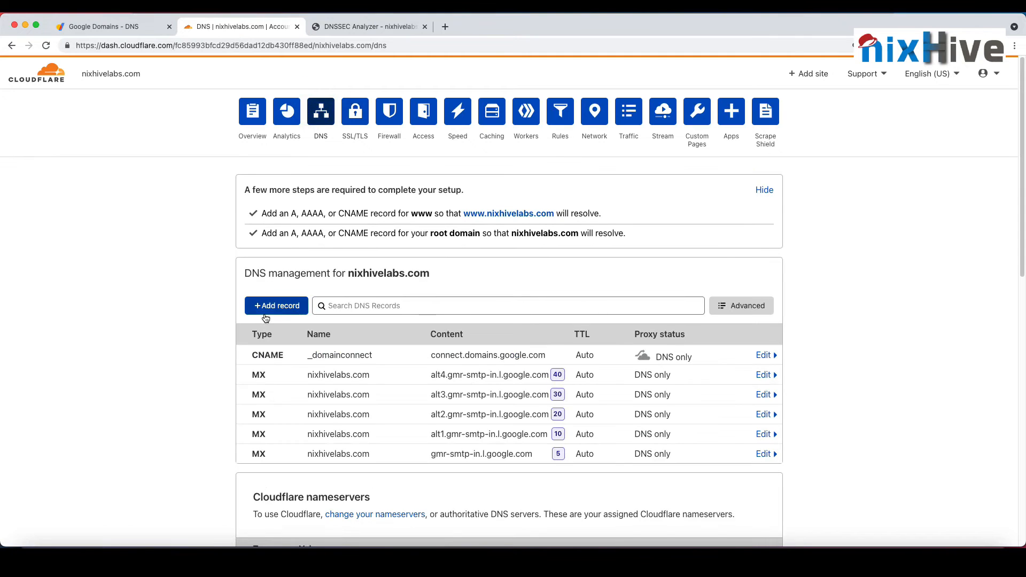
{"action": "scroll", "coordinate": [136, 335], "scroll_direction": "down", "scroll_amount": 7}
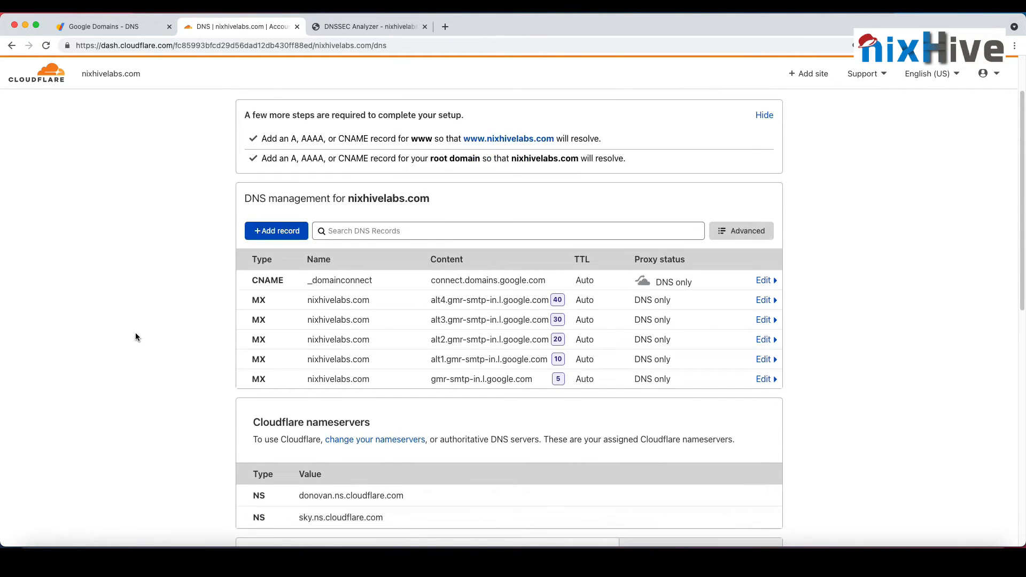
{"action": "scroll", "coordinate": [136, 337], "scroll_direction": "down", "scroll_amount": 1}
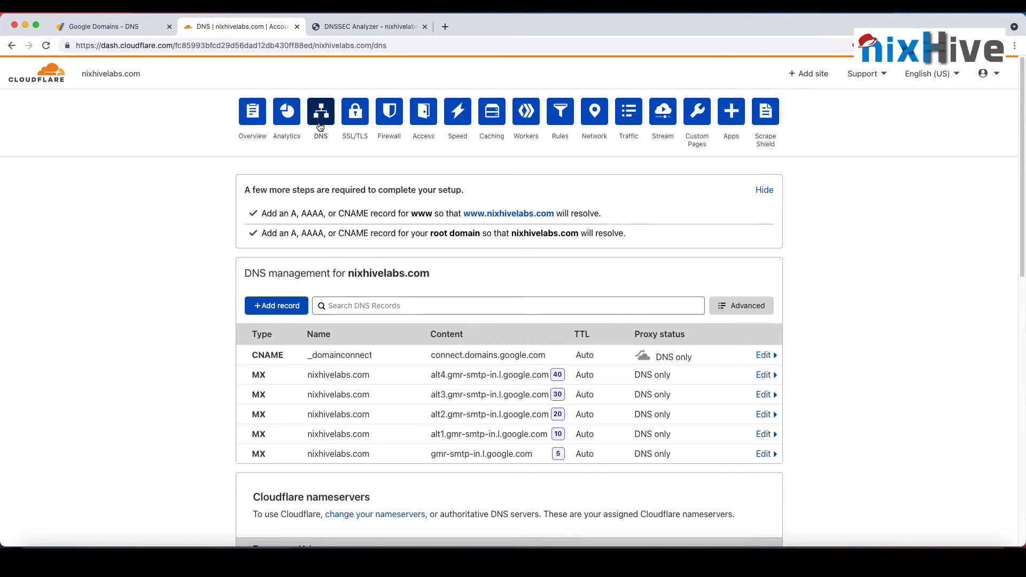
{"action": "scroll", "coordinate": [222, 279], "scroll_direction": "down", "scroll_amount": 10}
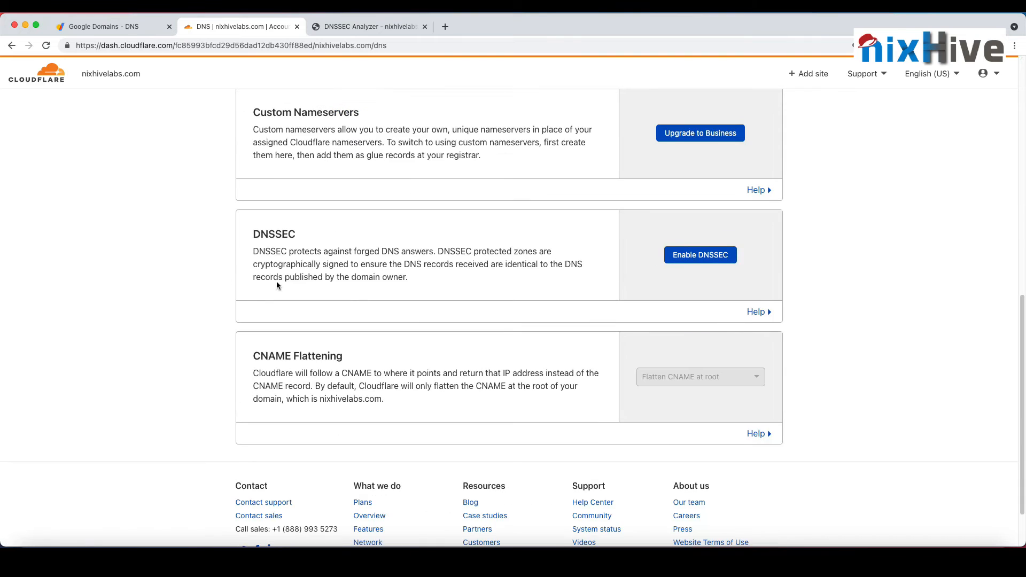
{"action": "left_click", "coordinate": [701, 256]}
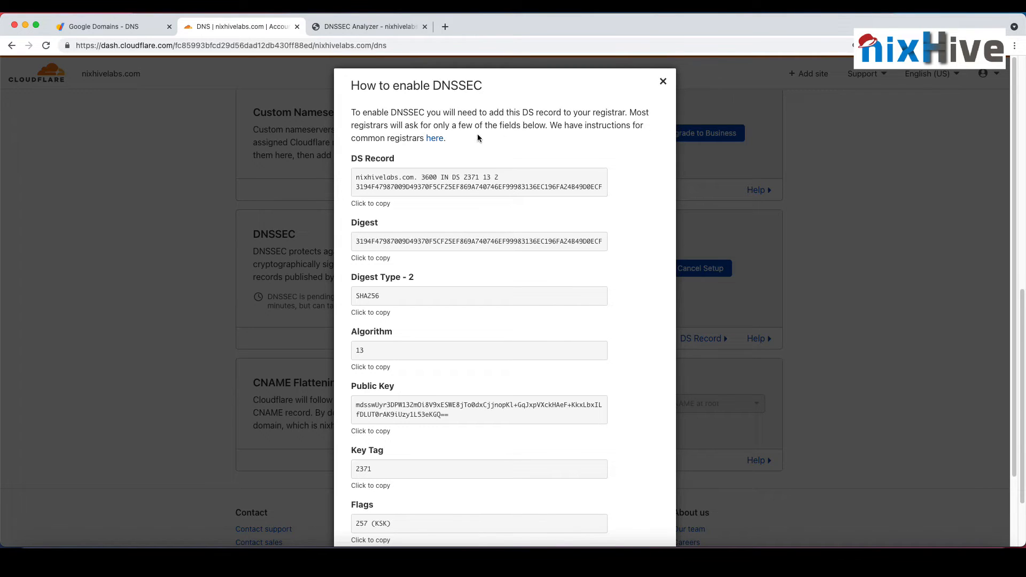
Step: Open the linked DNSSEC instructions for common registrars and look through the registrar list
{"action": "left_click", "coordinate": [436, 139]}
{"action": "left_click", "coordinate": [362, 25]}
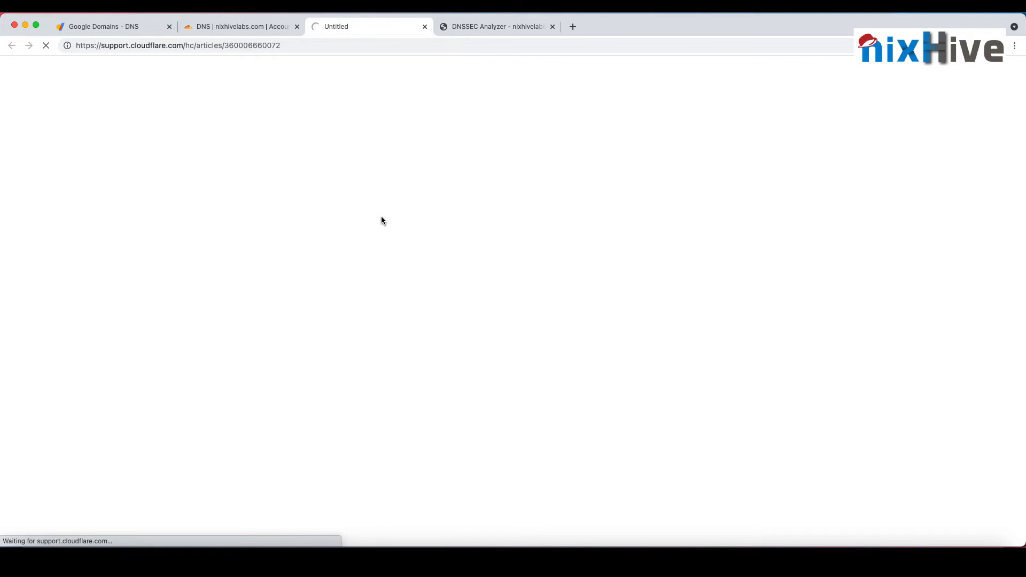
{"action": "scroll", "coordinate": [374, 268], "scroll_direction": "down", "scroll_amount": 7}
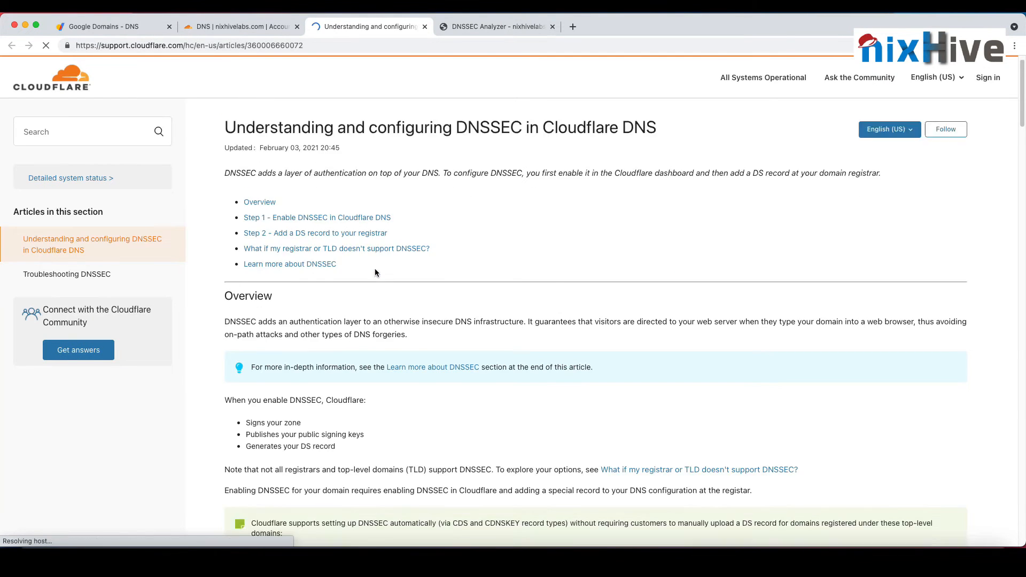
{"action": "scroll", "coordinate": [375, 273], "scroll_direction": "down", "scroll_amount": 10}
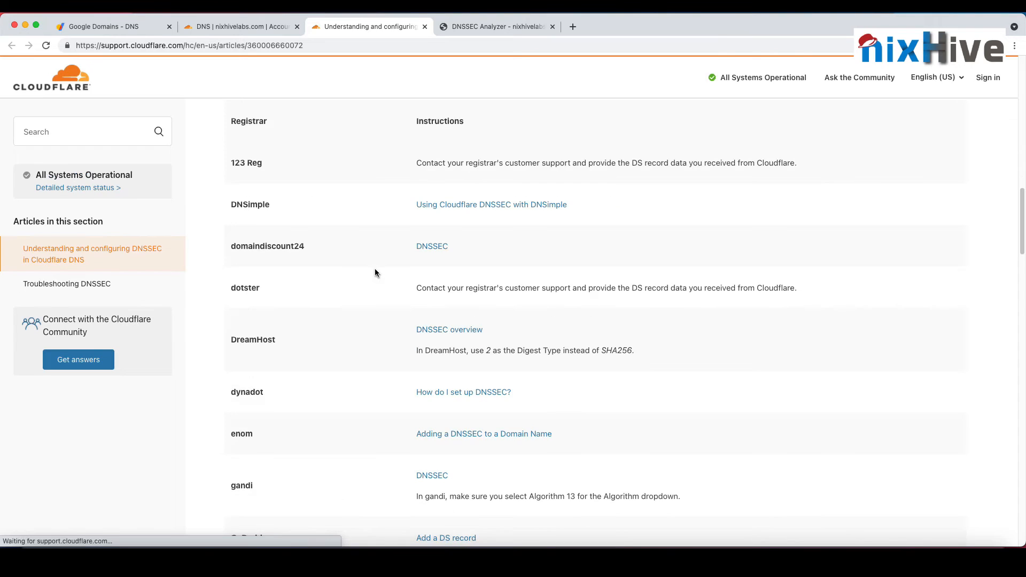
{"action": "scroll", "coordinate": [375, 273], "scroll_direction": "down", "scroll_amount": 6}
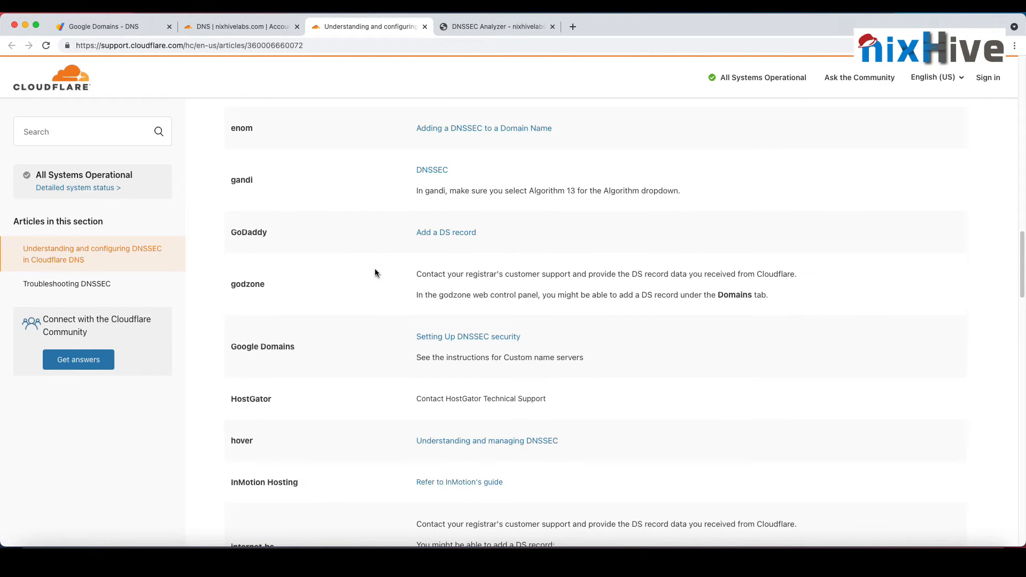
Step: Find "google" in the DNSSEC article and open the setup guide for Google Domains
{"action": "scroll", "coordinate": [301, 250], "scroll_direction": "up", "scroll_amount": 12}
{"action": "key", "text": "super+f"}
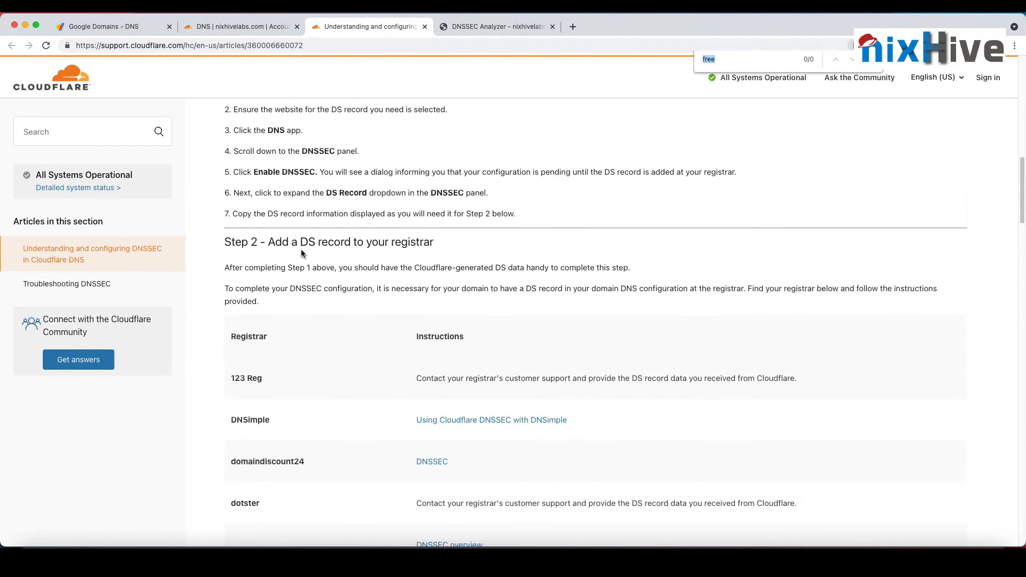
{"action": "type", "text": "googlo"}
{"action": "key", "text": "BackSpace"}
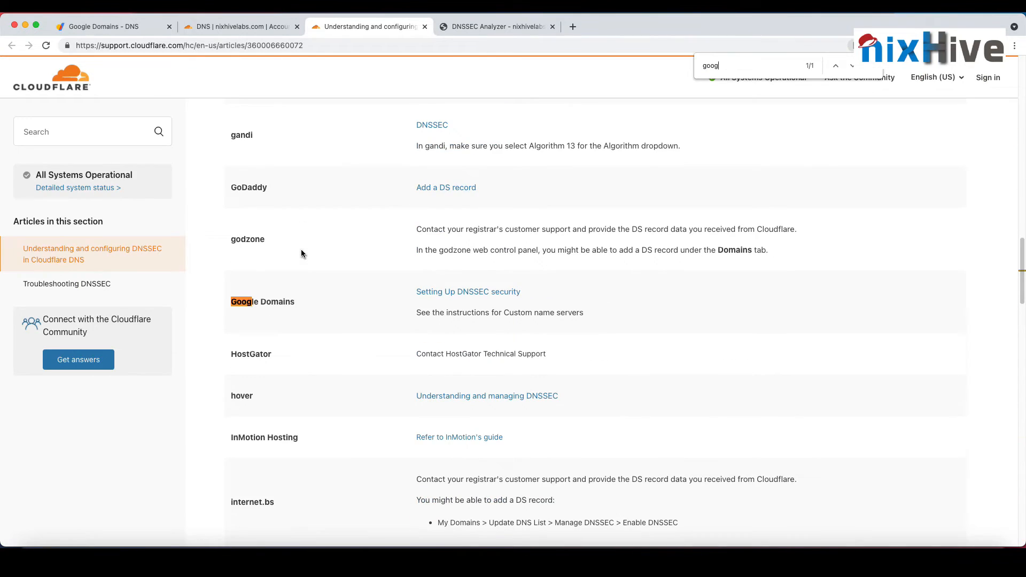
{"action": "type", "text": "e"}
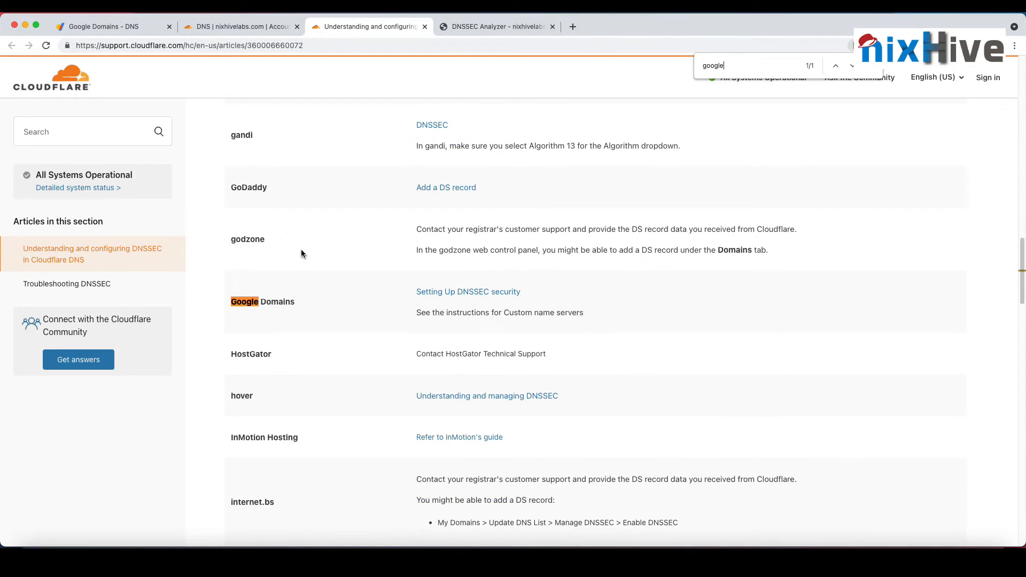
{"action": "left_click", "coordinate": [484, 297]}
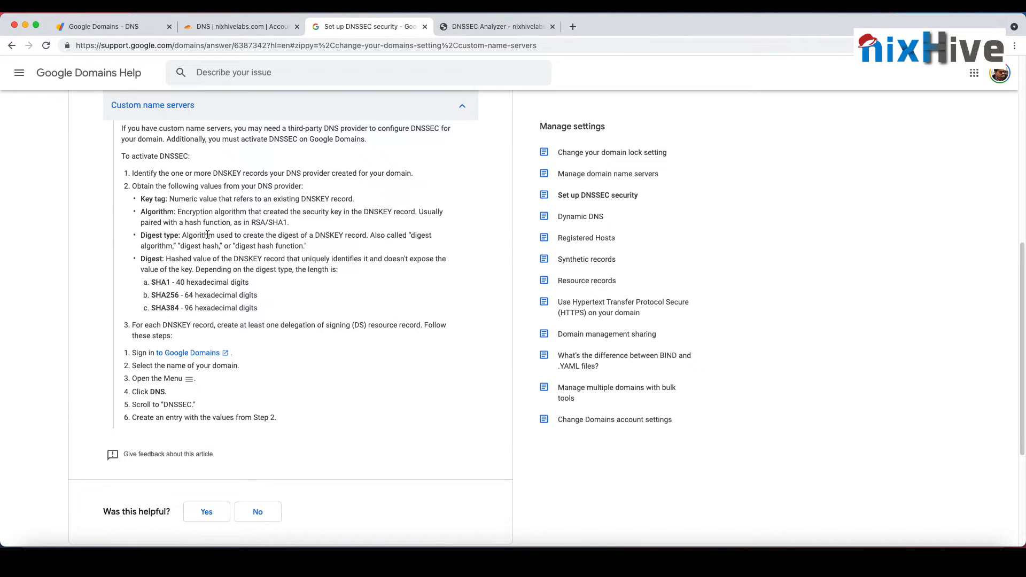
Step: Read the custom name server steps for activating DNSSEC and compare the required values with the DS record details in Cloudflare
{"action": "scroll", "coordinate": [208, 230], "scroll_direction": "up", "scroll_amount": 4}
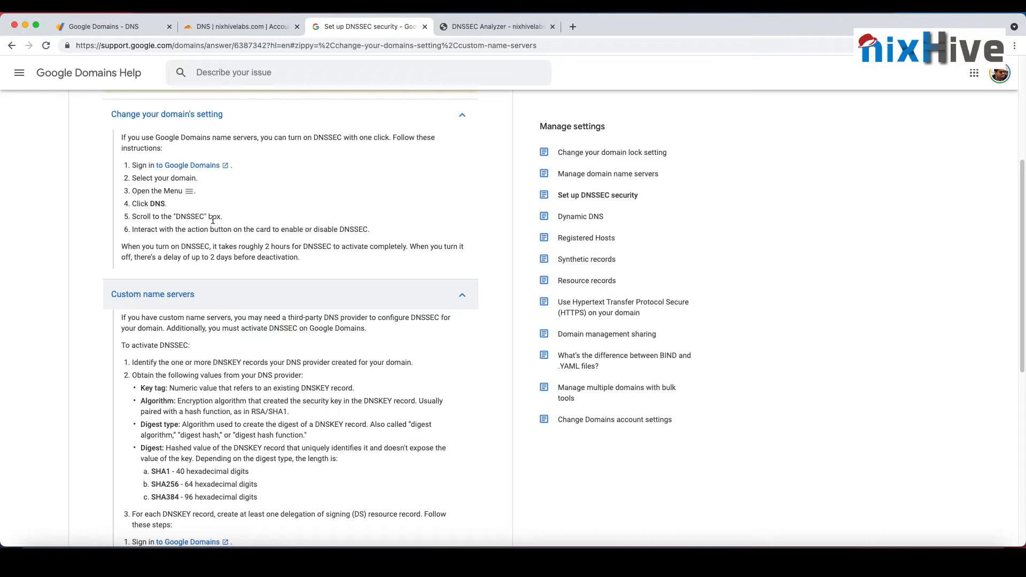
{"action": "scroll", "coordinate": [211, 220], "scroll_direction": "down", "scroll_amount": 5}
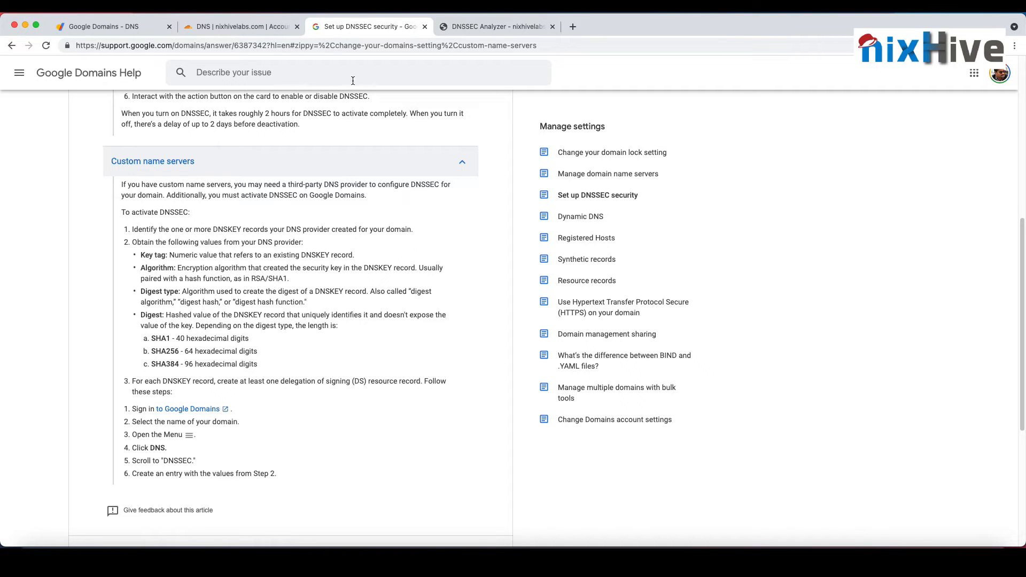
{"action": "left_click", "coordinate": [259, 24]}
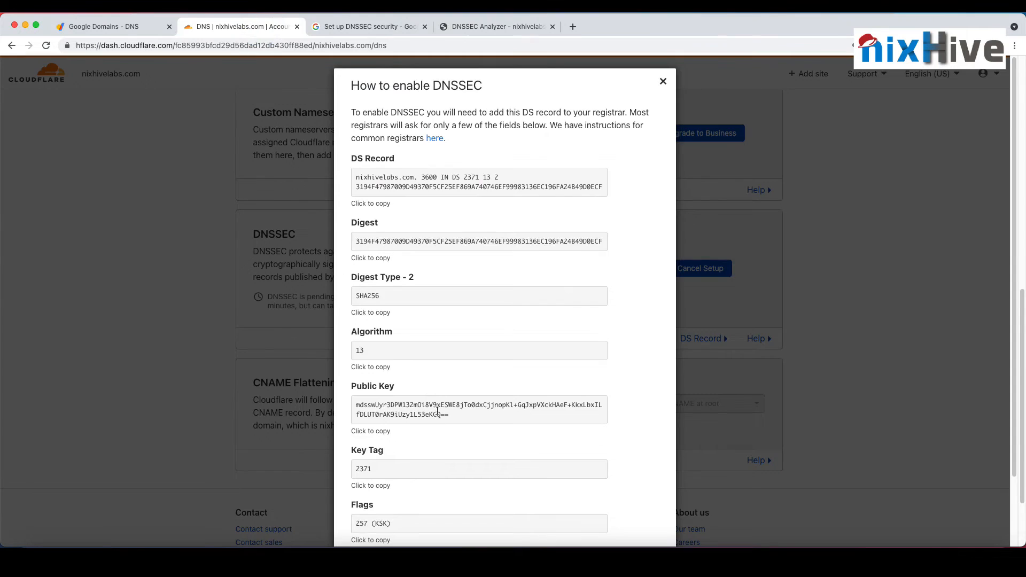
{"action": "scroll", "coordinate": [435, 409], "scroll_direction": "down", "scroll_amount": 3}
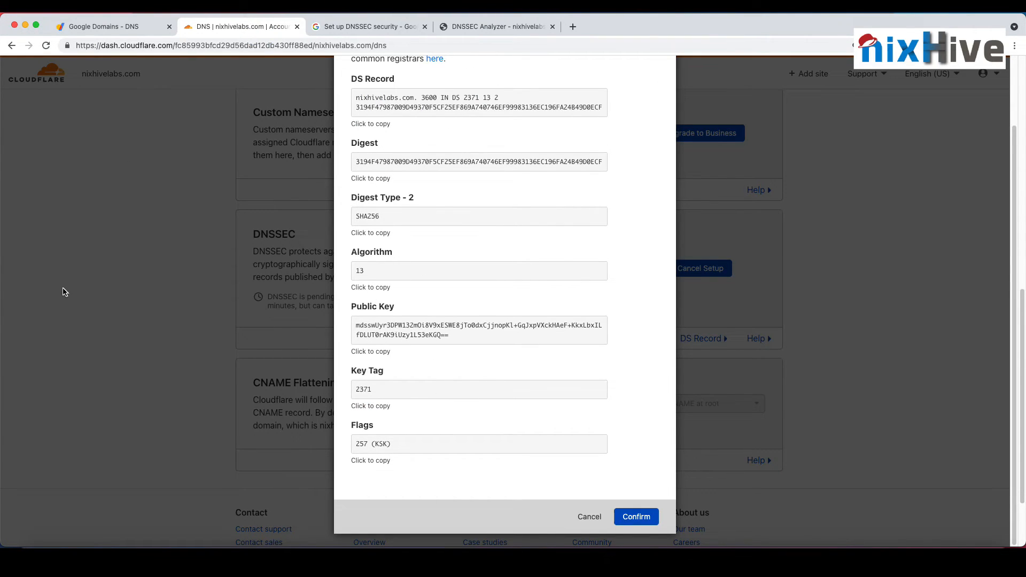
{"action": "left_click", "coordinate": [370, 24]}
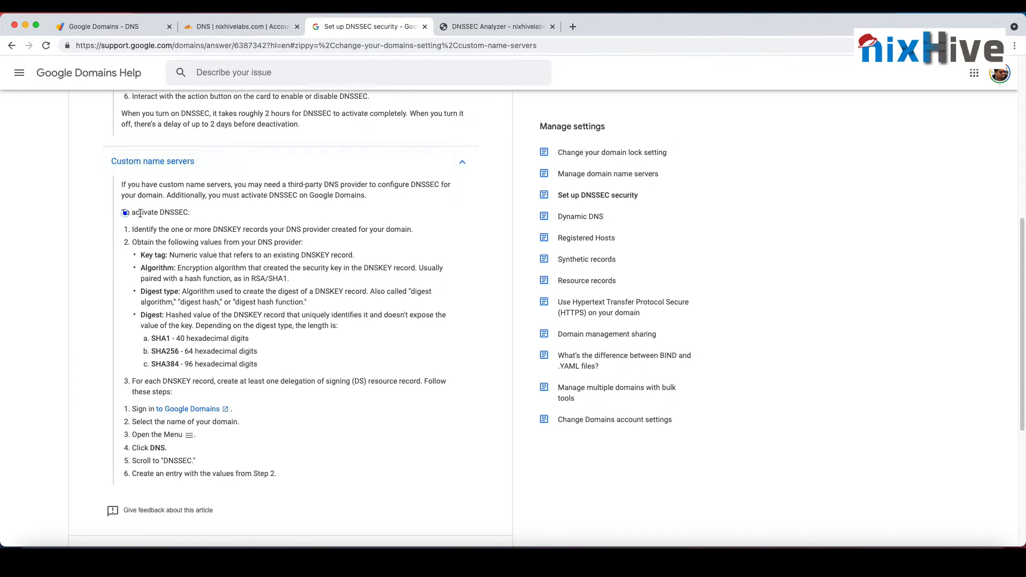
{"action": "left_click_drag", "start_coordinate": [125, 213], "coordinate": [191, 213]}
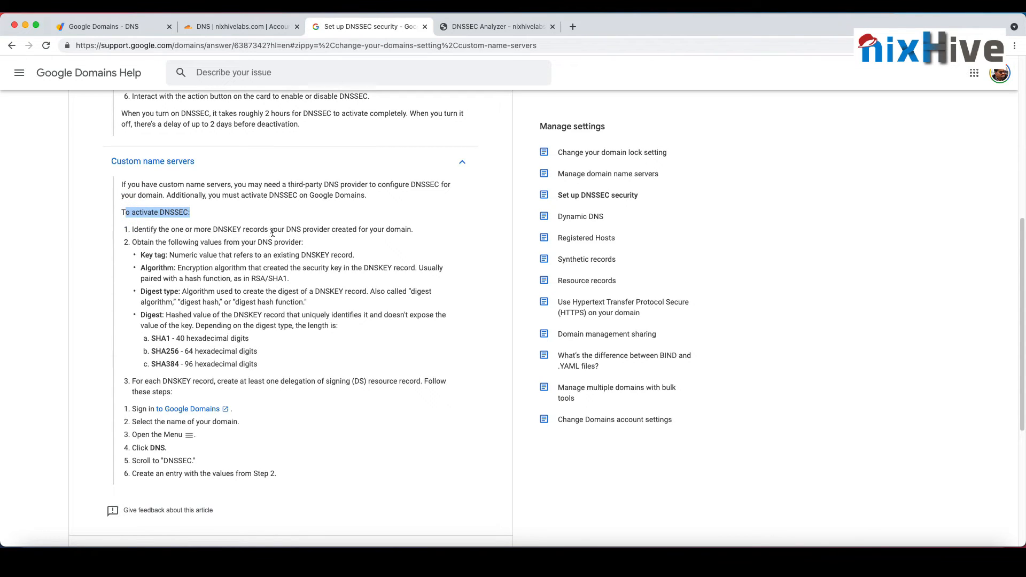
{"action": "triple_click", "coordinate": [393, 229]}
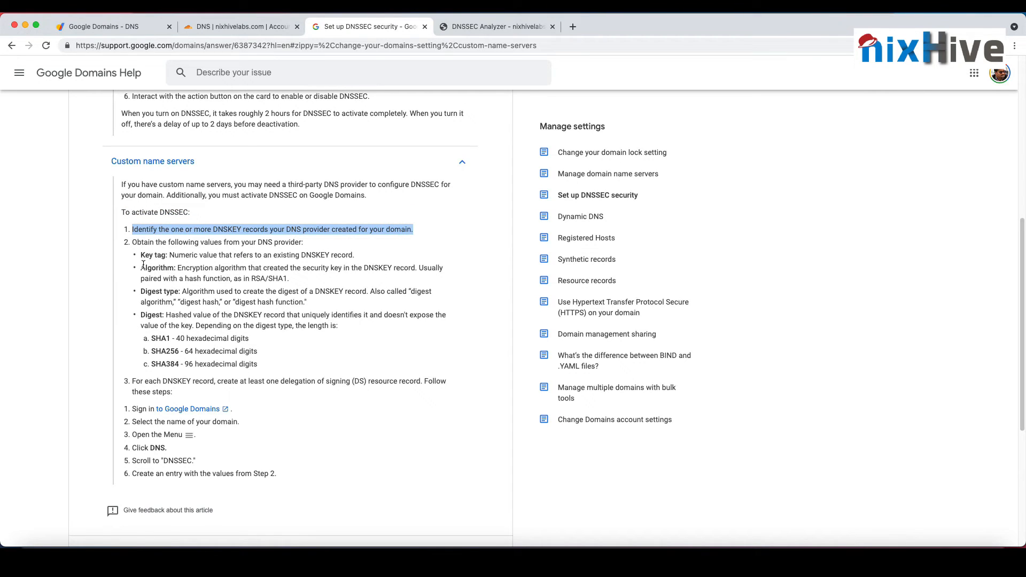
{"action": "left_click_drag", "start_coordinate": [144, 242], "coordinate": [304, 250]}
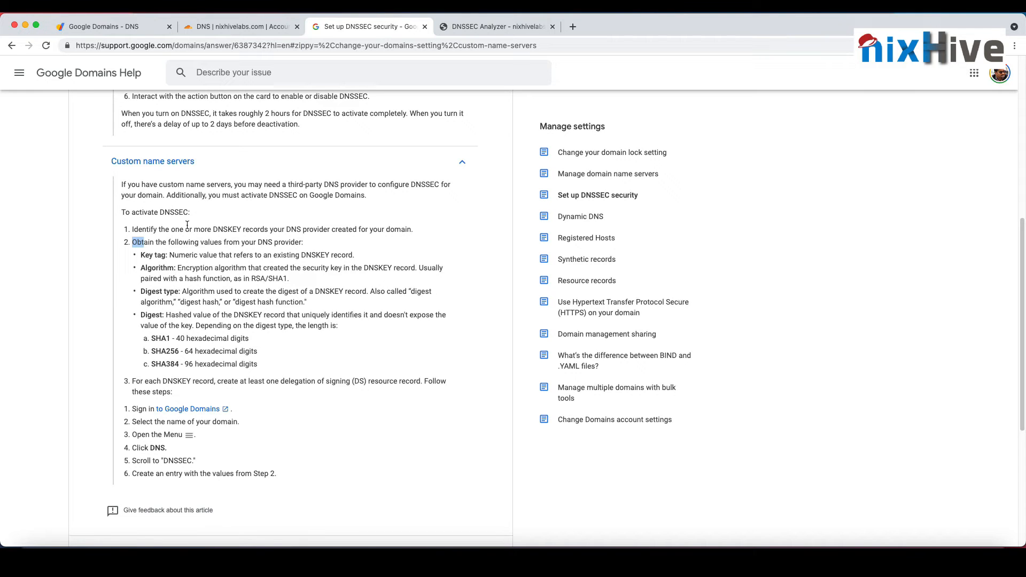
{"action": "left_click", "coordinate": [237, 27]}
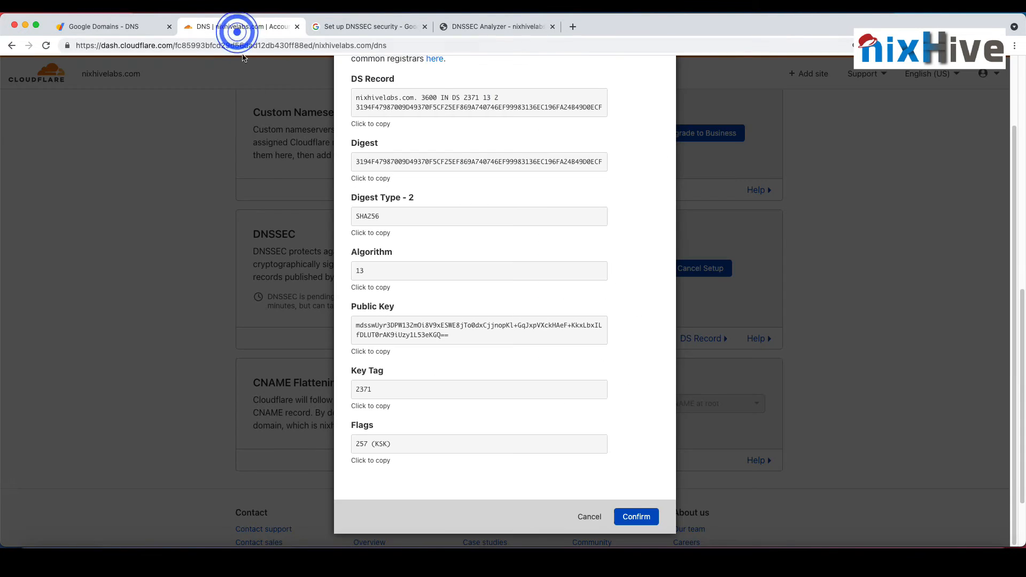
{"action": "scroll", "coordinate": [392, 235], "scroll_direction": "up", "scroll_amount": 3}
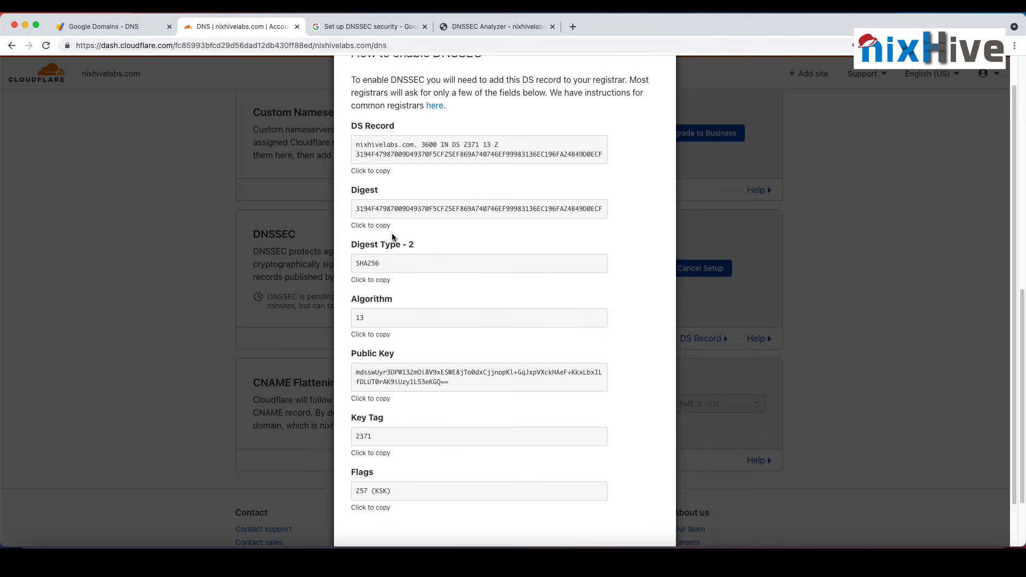
Step: In Google Domains, enter the key tag 2371 from Cloudflare's DS record in the DNSSEC section of nixhivelabs.com
{"action": "left_click", "coordinate": [128, 27]}
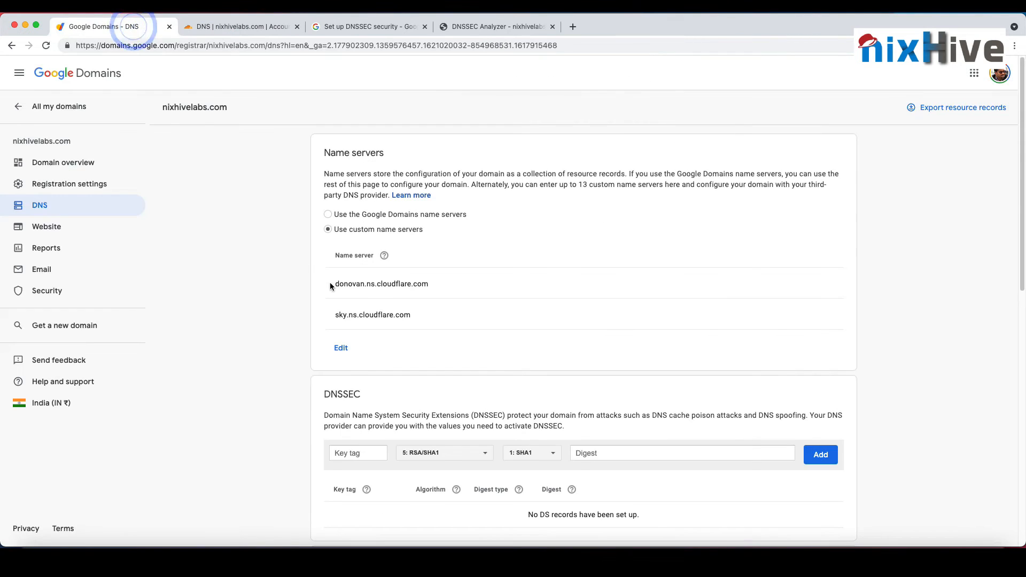
{"action": "scroll", "coordinate": [327, 286], "scroll_direction": "down", "scroll_amount": 5}
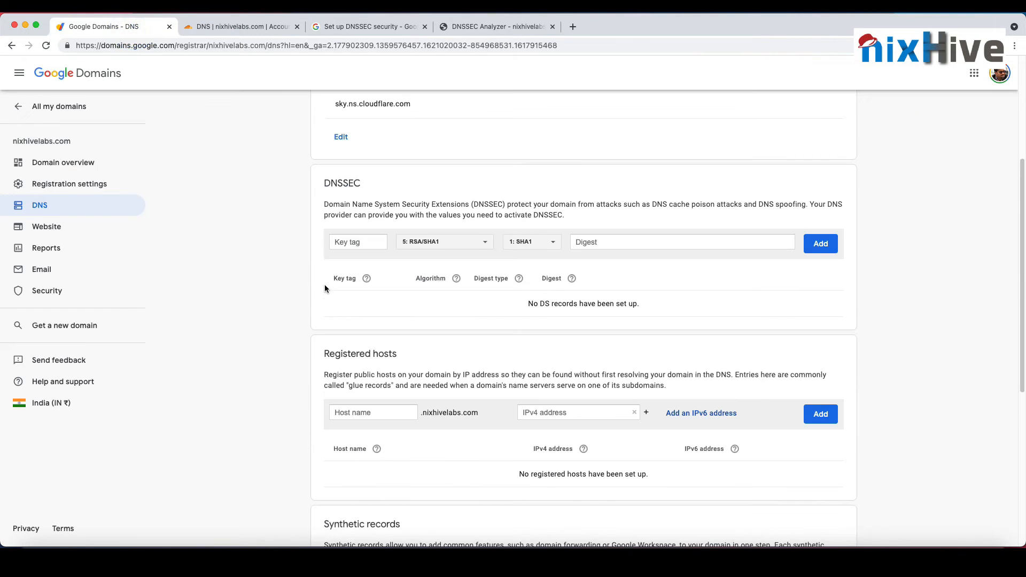
{"action": "left_click", "coordinate": [819, 244]}
{"action": "left_click", "coordinate": [366, 245]}
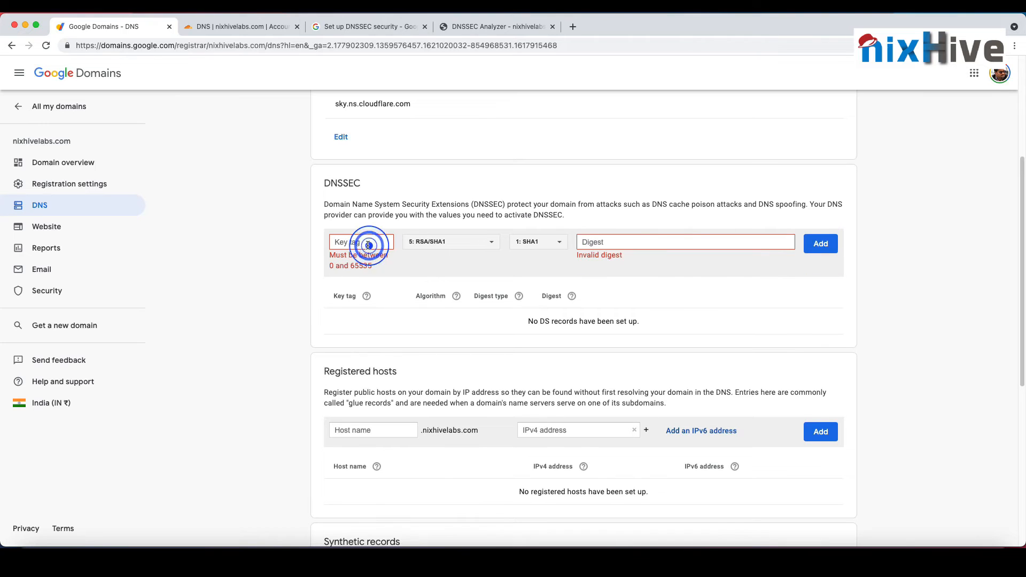
{"action": "left_click", "coordinate": [241, 27]}
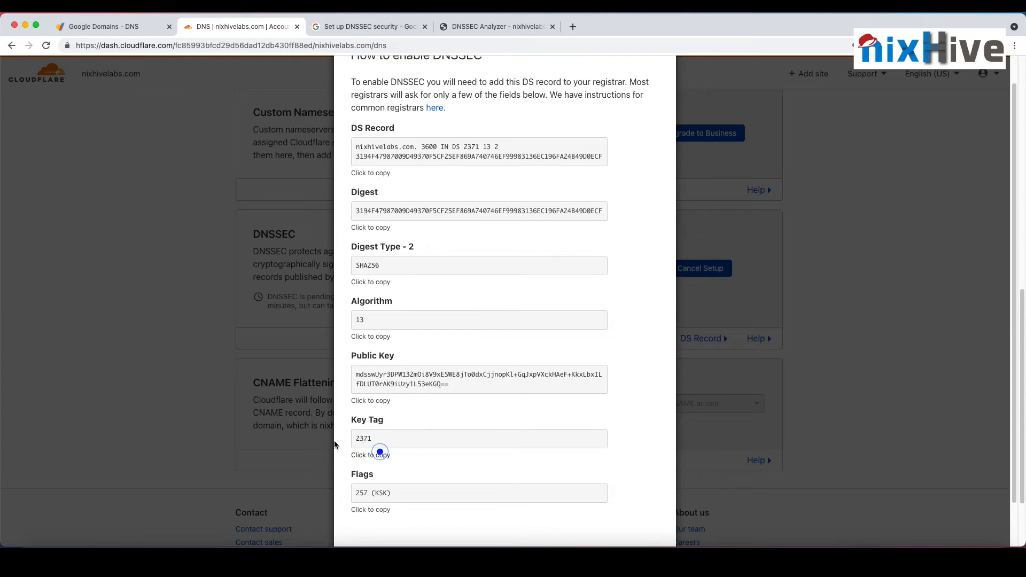
{"action": "left_click", "coordinate": [377, 447]}
{"action": "left_click", "coordinate": [146, 27]}
{"action": "left_click", "coordinate": [369, 239]}
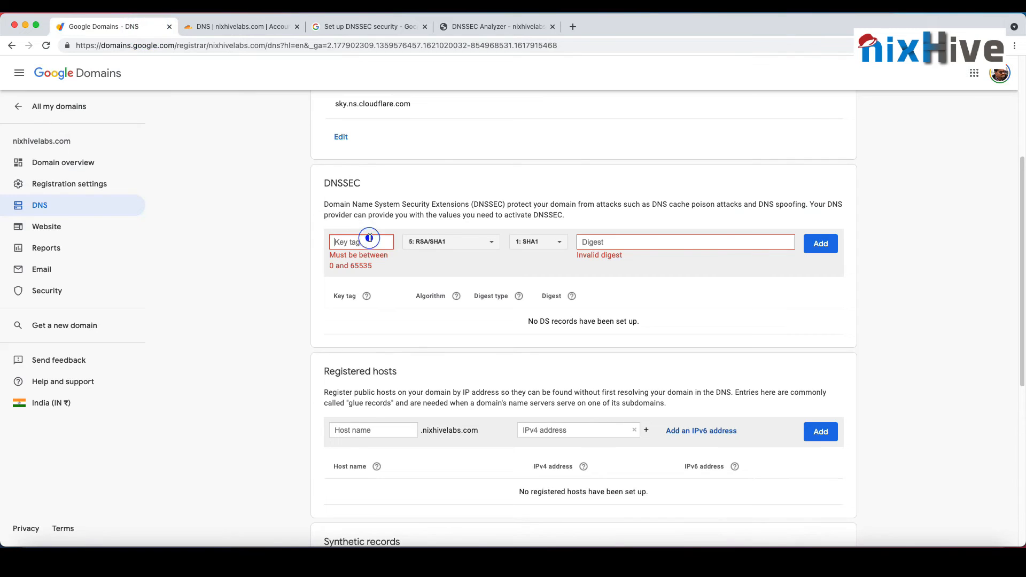
{"action": "type", "text": "2371"}
Step: Check the algorithm in Cloudflare's DS record and set the new DNSSEC entry's algorithm to 13: ECDSA/P256/SHA256 in Google Domains
{"action": "left_click", "coordinate": [229, 28]}
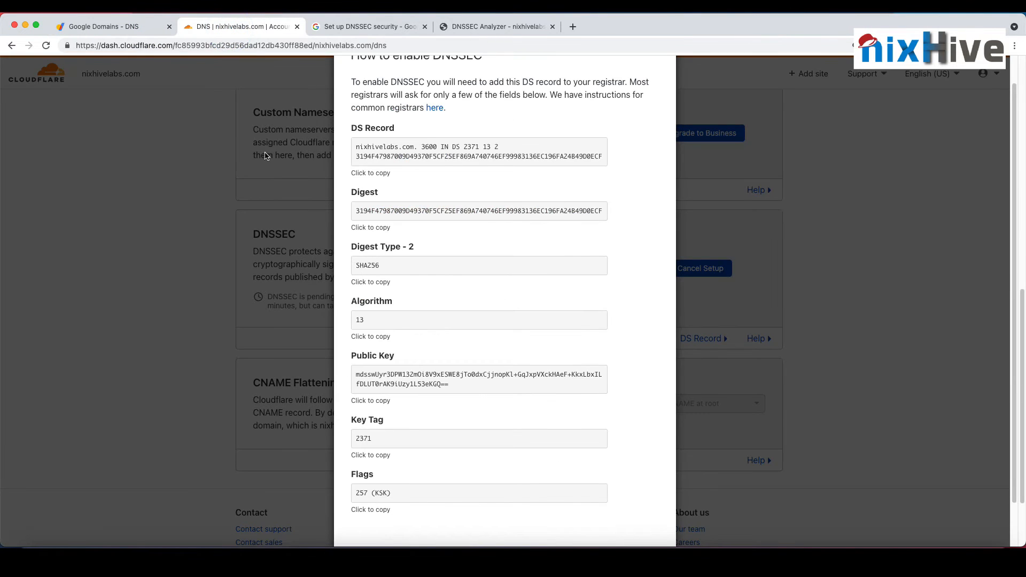
{"action": "left_click", "coordinate": [92, 22]}
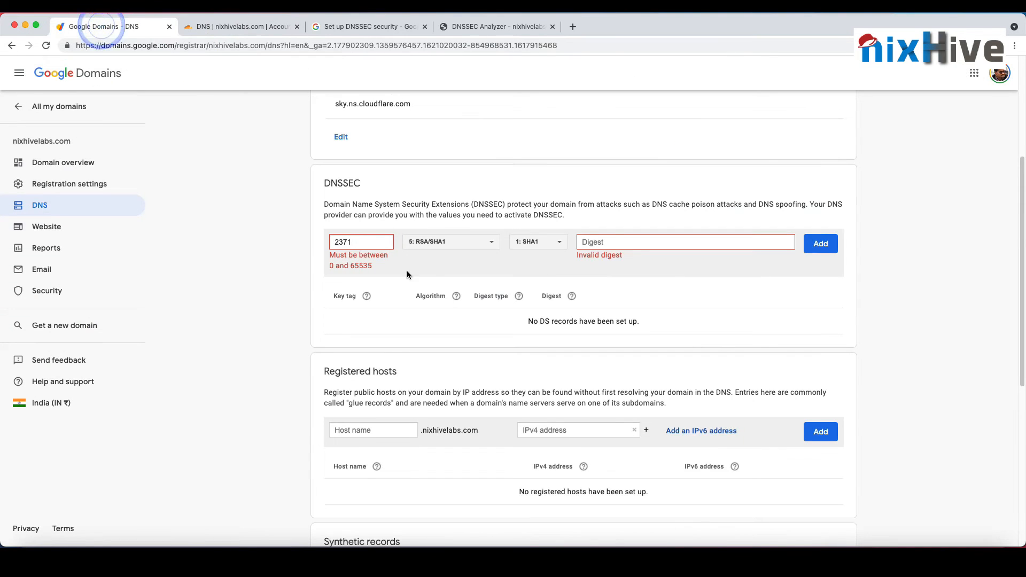
{"action": "left_click", "coordinate": [447, 247]}
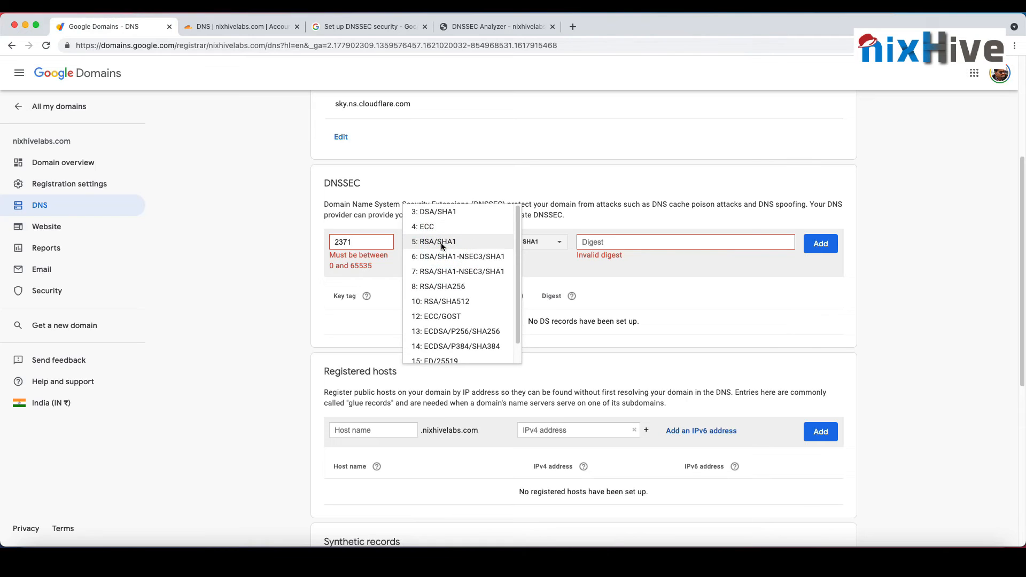
{"action": "left_click", "coordinate": [279, 270]}
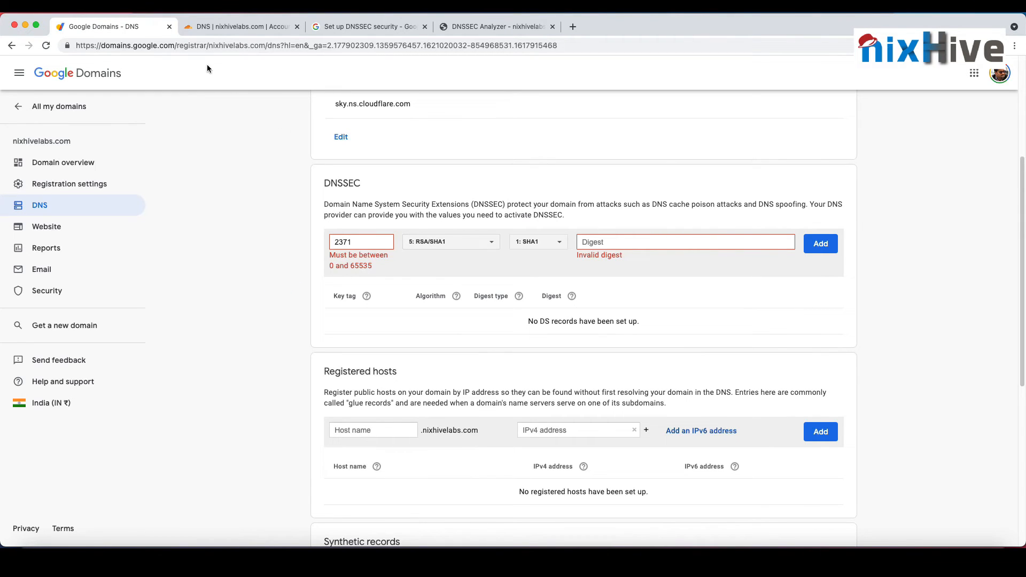
{"action": "left_click", "coordinate": [221, 27]}
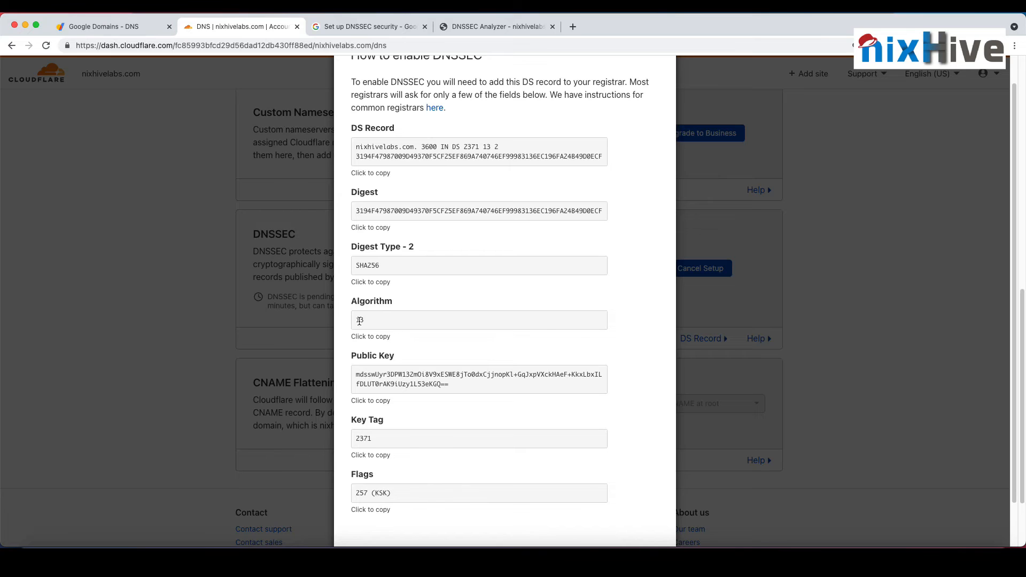
{"action": "left_click", "coordinate": [149, 24]}
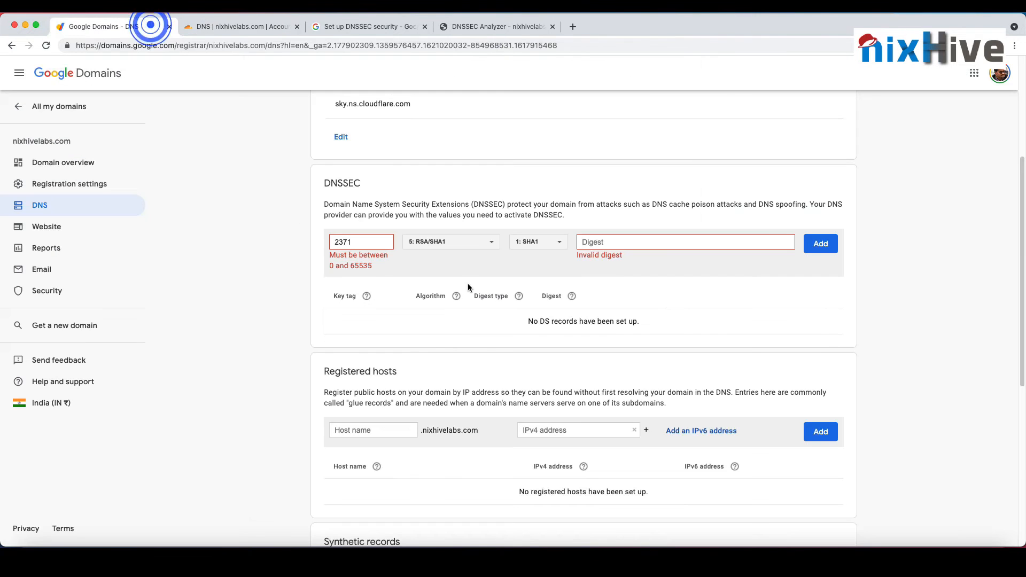
{"action": "left_click", "coordinate": [467, 244]}
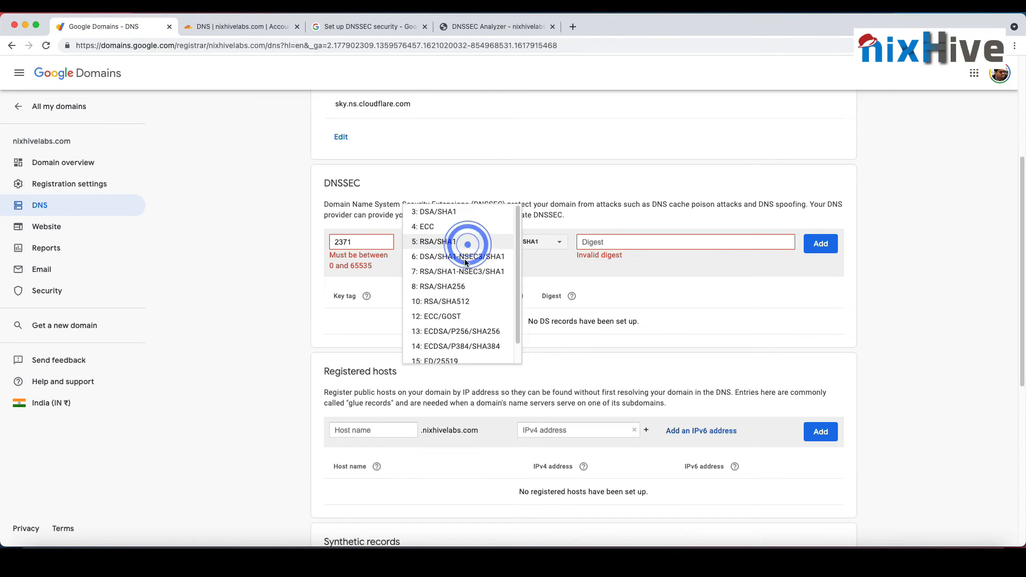
{"action": "left_click", "coordinate": [448, 331]}
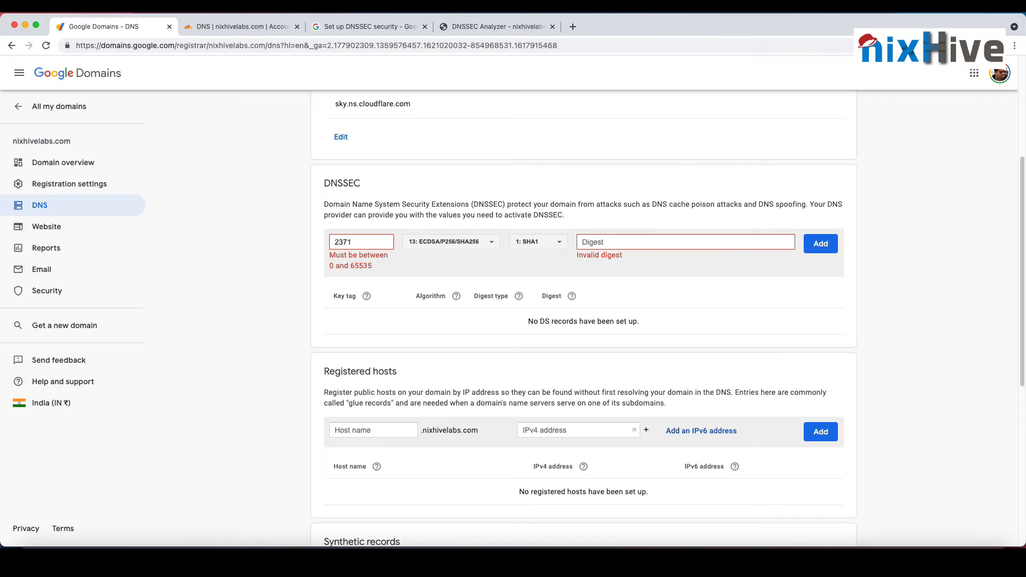
Step: Check the digest type in Cloudflare and set it to 2: SHA256 for the DNSSEC entry in Google Domains
{"action": "left_click", "coordinate": [203, 27]}
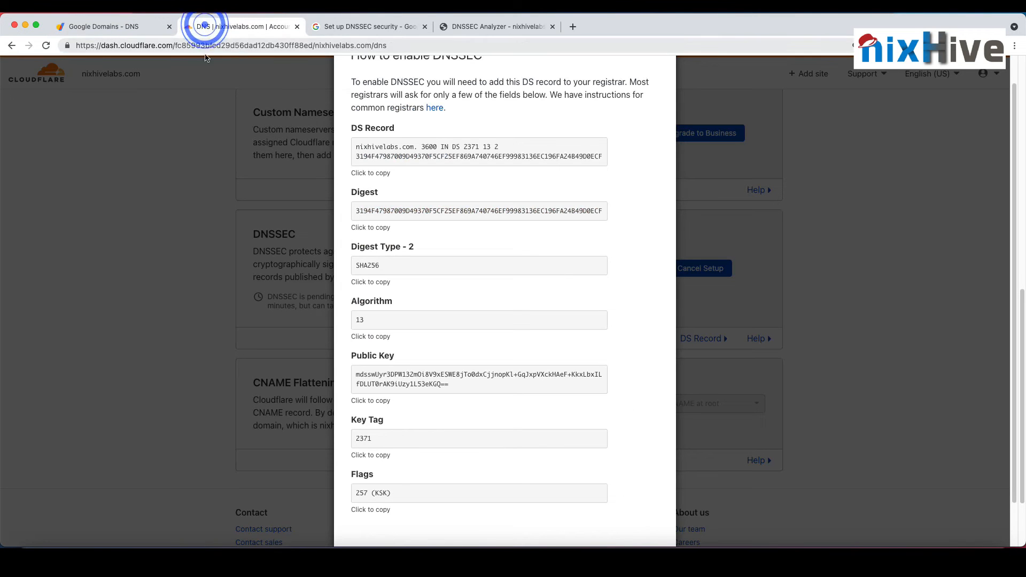
{"action": "left_click", "coordinate": [149, 30]}
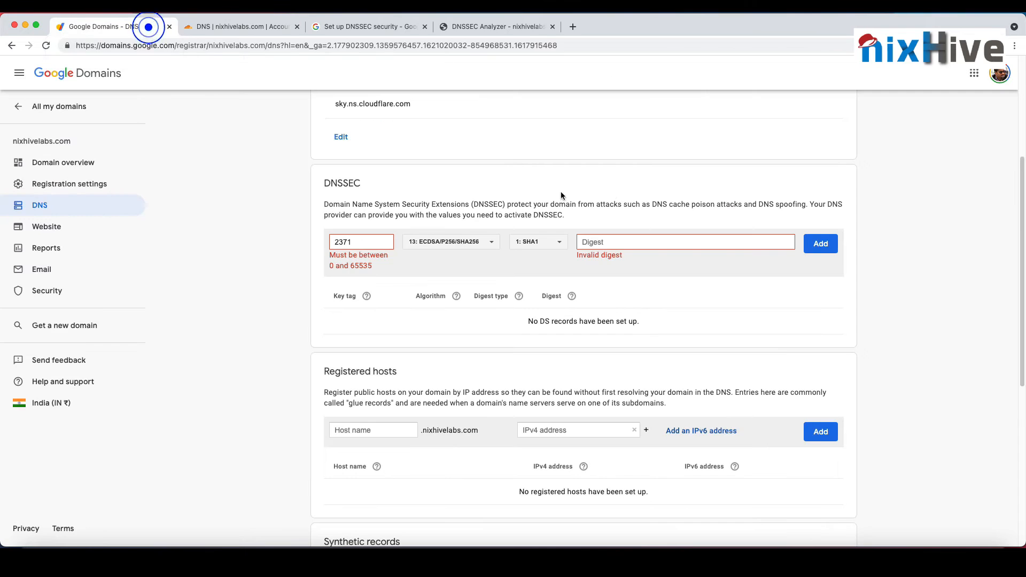
{"action": "left_click", "coordinate": [563, 250]}
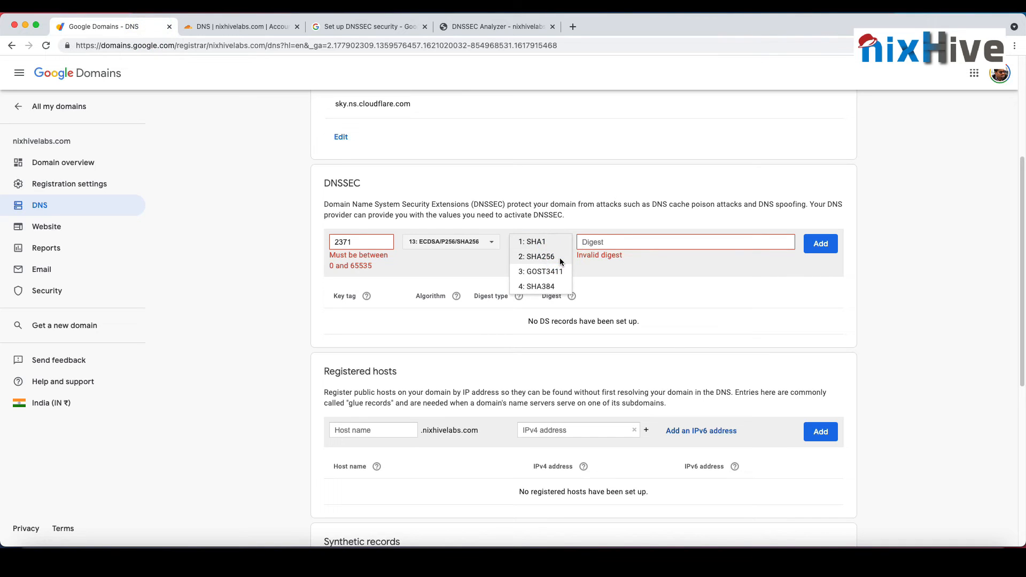
{"action": "left_click", "coordinate": [559, 256]}
Step: Copy the digest from Cloudflare's DS record into the DNSSEC entry in Google Domains and add the record
{"action": "left_click", "coordinate": [252, 25]}
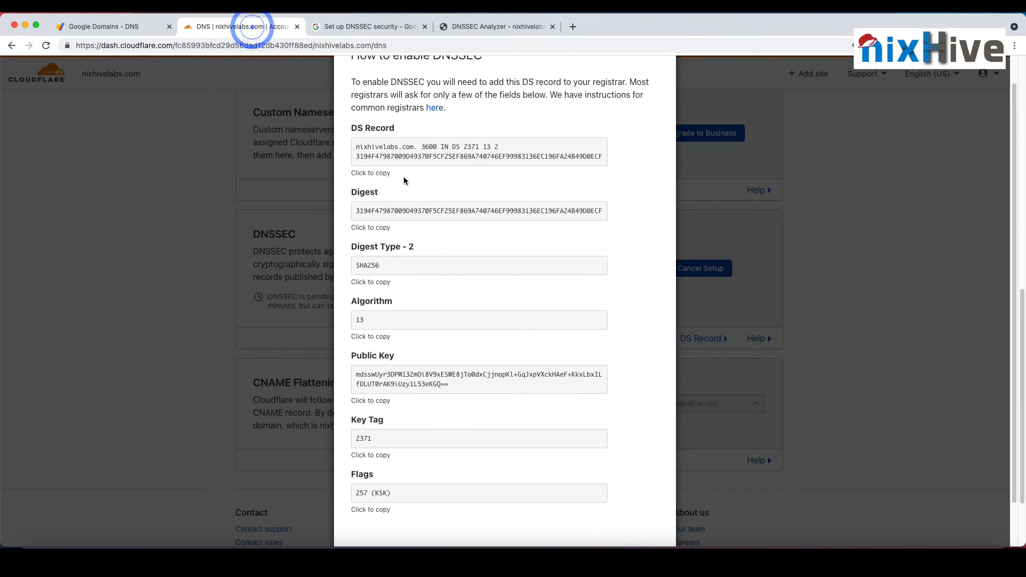
{"action": "left_click", "coordinate": [404, 206]}
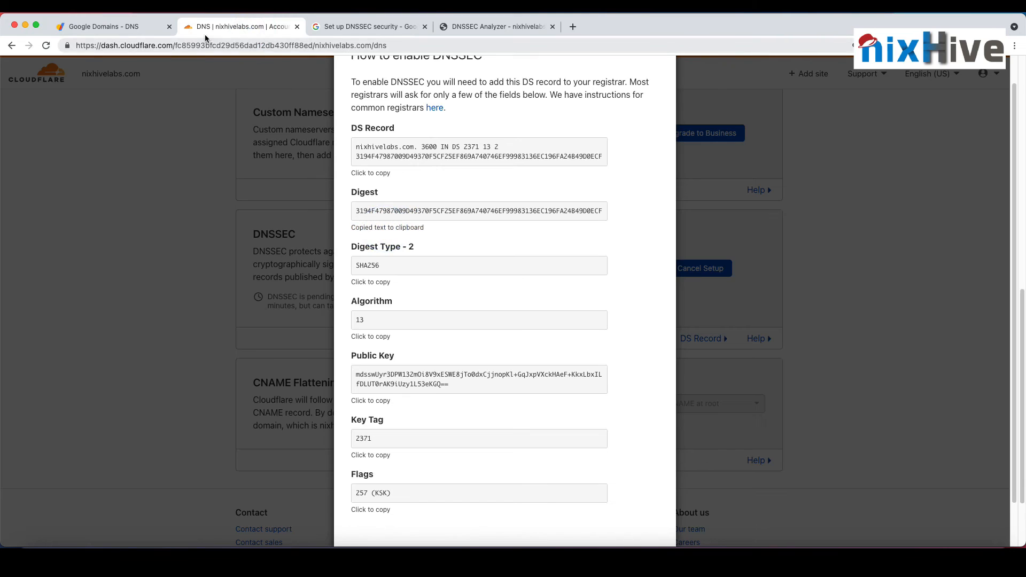
{"action": "left_click", "coordinate": [134, 27]}
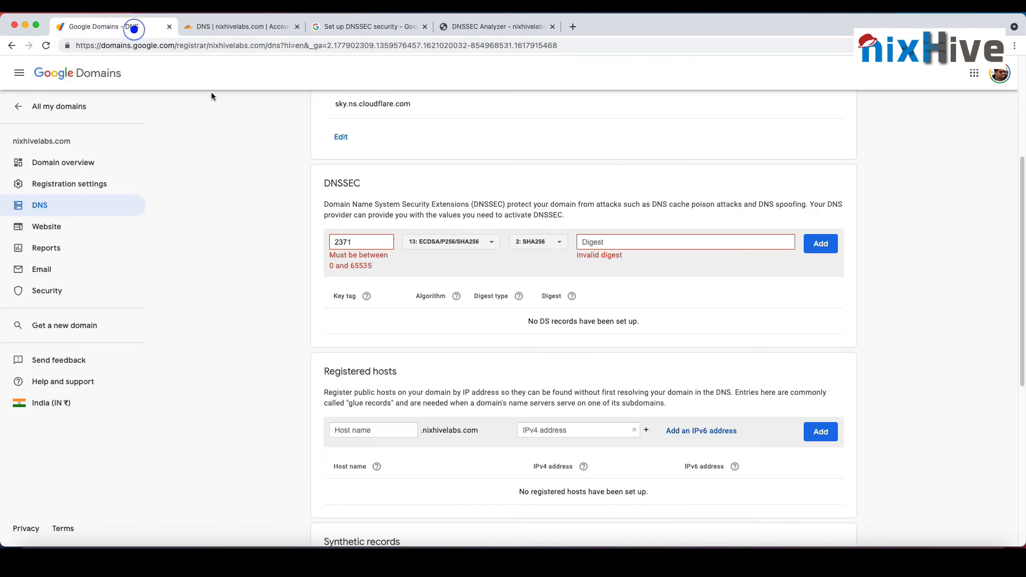
{"action": "left_click", "coordinate": [622, 241]}
{"action": "key", "text": "super+v"}
{"action": "left_click", "coordinate": [805, 250]}
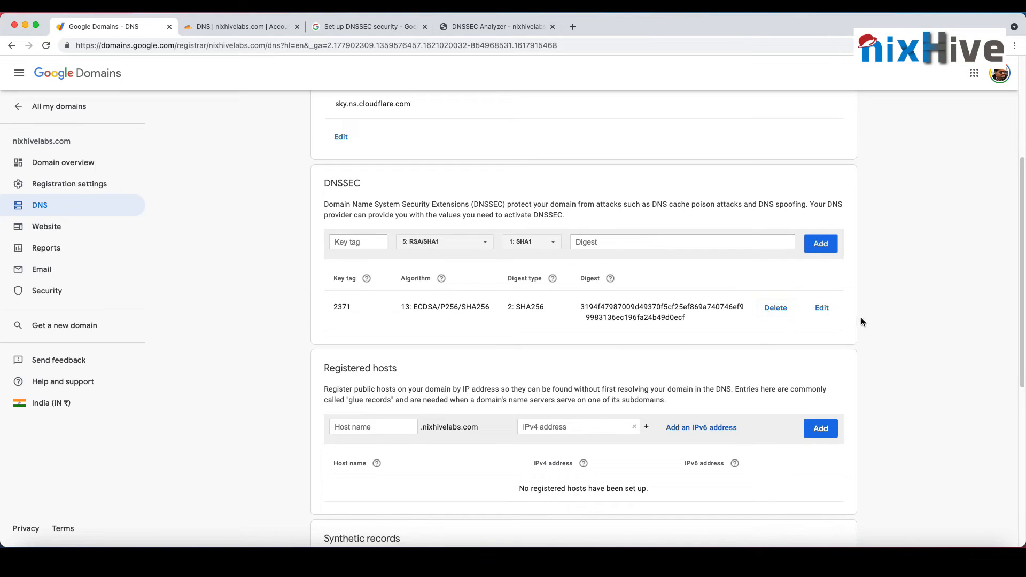
{"action": "scroll", "coordinate": [454, 289], "scroll_direction": "down", "scroll_amount": 5}
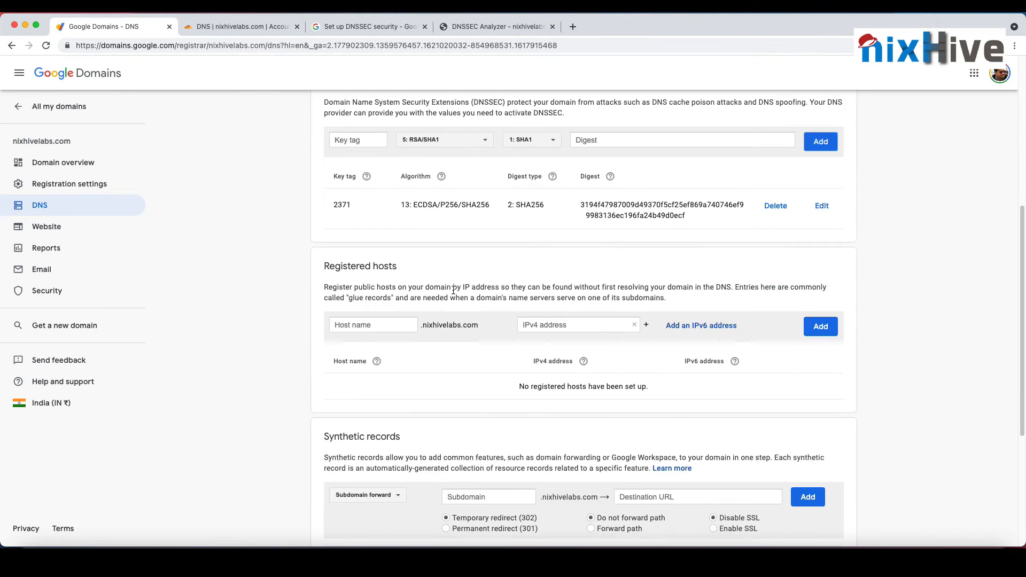
Step: Switch to the terminal and query the domain's DS record with "dig nixhivelabs.com ds"
{"action": "left_click", "coordinate": [264, 26]}
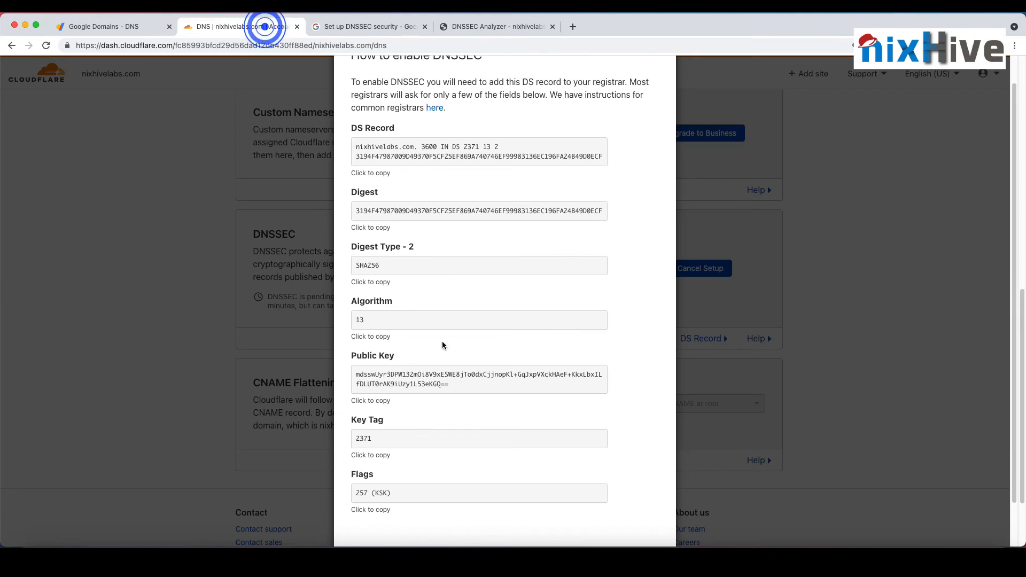
{"action": "key", "text": "super+Tab"}
{"action": "key", "text": "Return"}
{"action": "key", "text": "Return"}
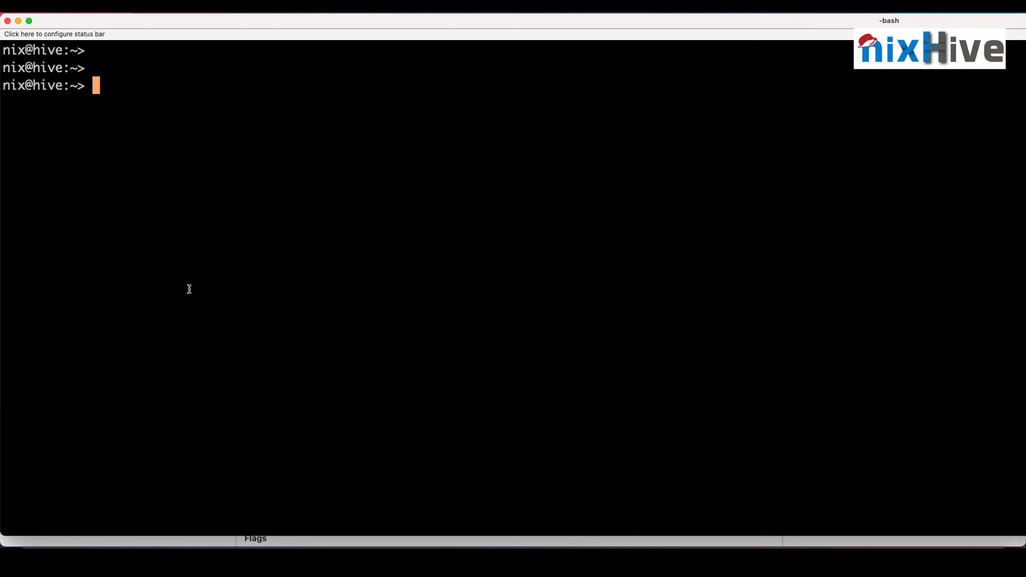
{"action": "type", "text": "dig nixgh"}
{"action": "key", "text": "BackSpace"}
{"action": "key", "text": "BackSpace"}
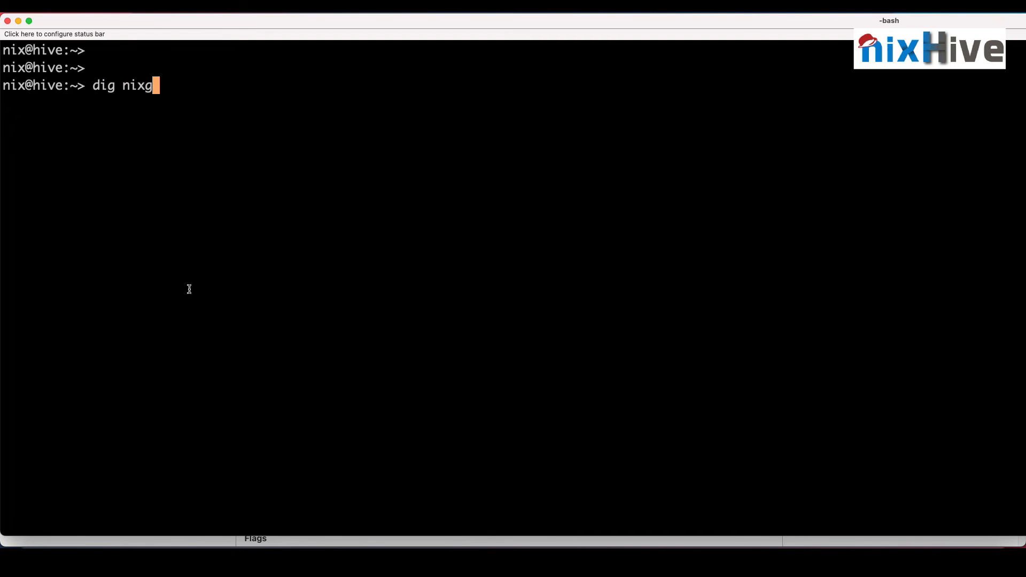
{"action": "type", "text": "hivelabs.com "}
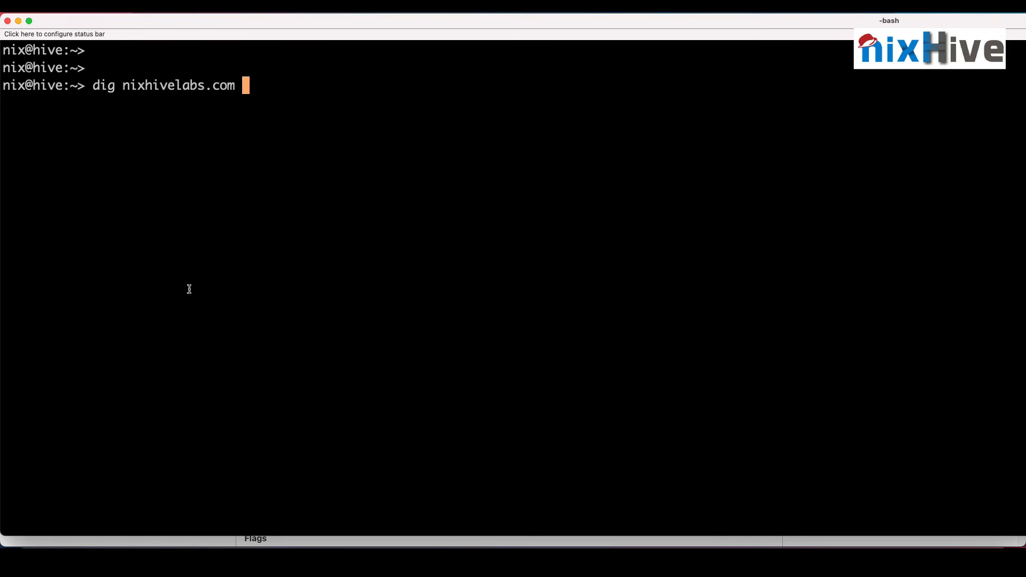
{"action": "type", "text": "ds"}
{"action": "key", "text": "Return"}
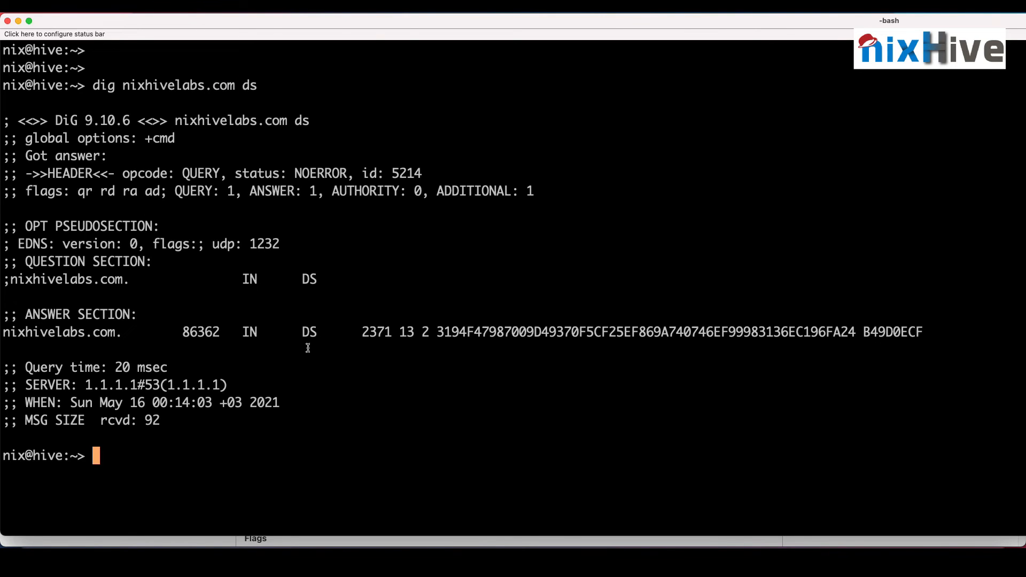
Step: Compare the DS record in the dig answer with Cloudflare's DS record, and view the DNSSEC Analyzer results for nixhivelabs.com
{"action": "left_click_drag", "start_coordinate": [10, 332], "coordinate": [565, 326]}
{"action": "key", "text": "super+Tab"}
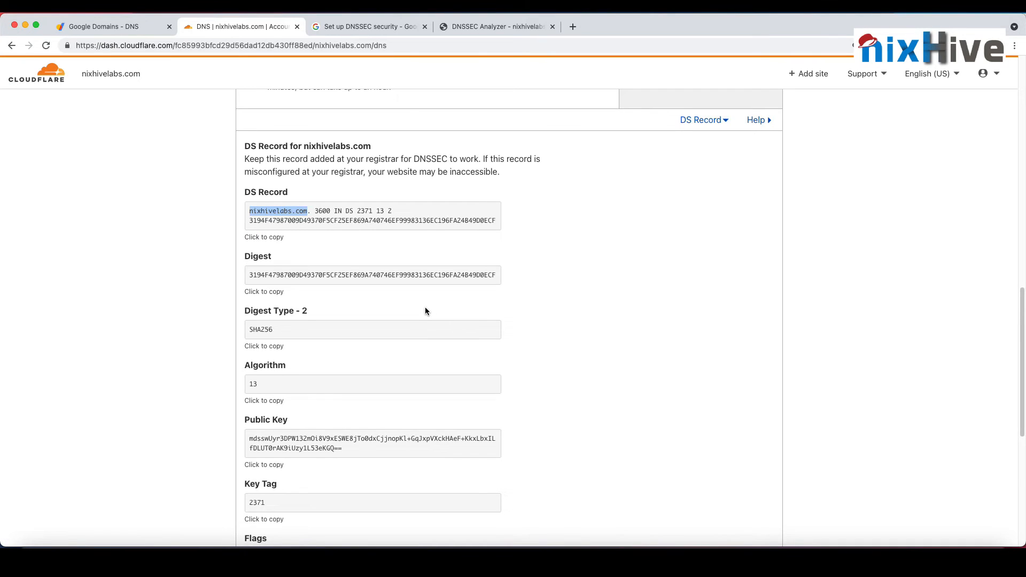
{"action": "double_click", "coordinate": [310, 220]}
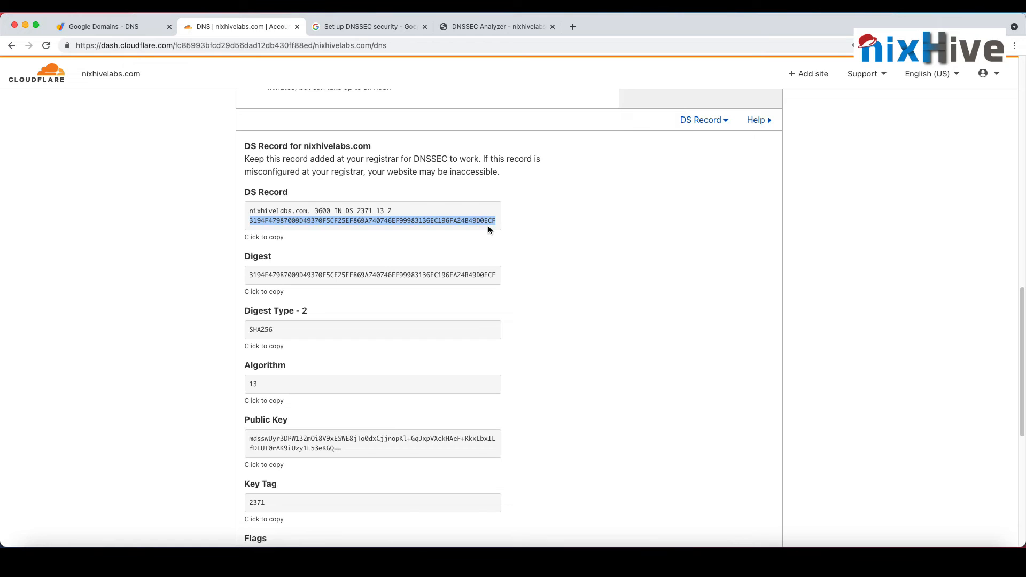
{"action": "key", "text": "super+Tab"}
{"action": "left_click", "coordinate": [431, 331]}
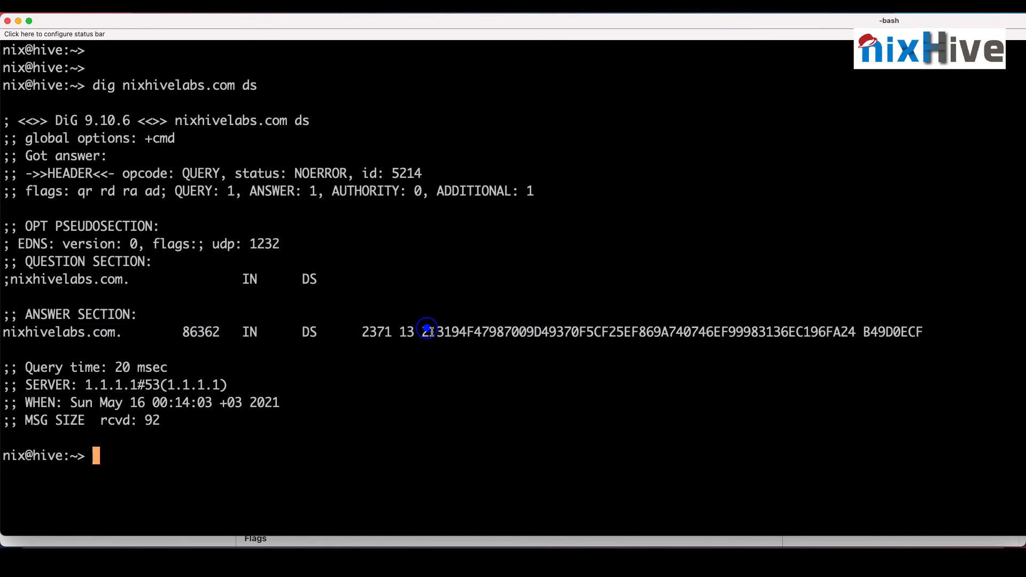
{"action": "left_click_drag", "start_coordinate": [431, 331], "coordinate": [458, 332]}
{"action": "left_click_drag", "start_coordinate": [924, 333], "coordinate": [901, 333]}
{"action": "key", "text": "super+Tab"}
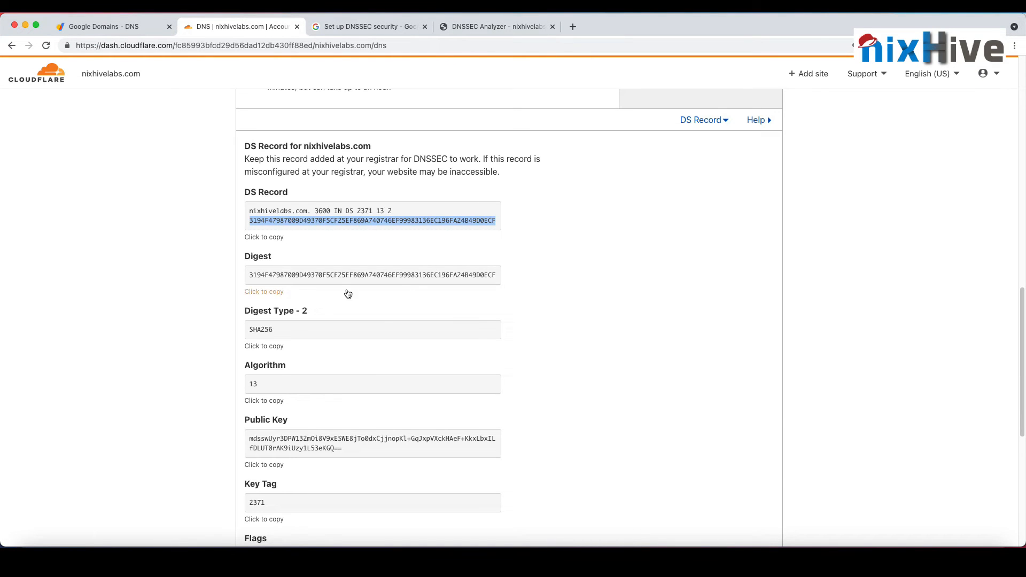
{"action": "left_click", "coordinate": [487, 26]}
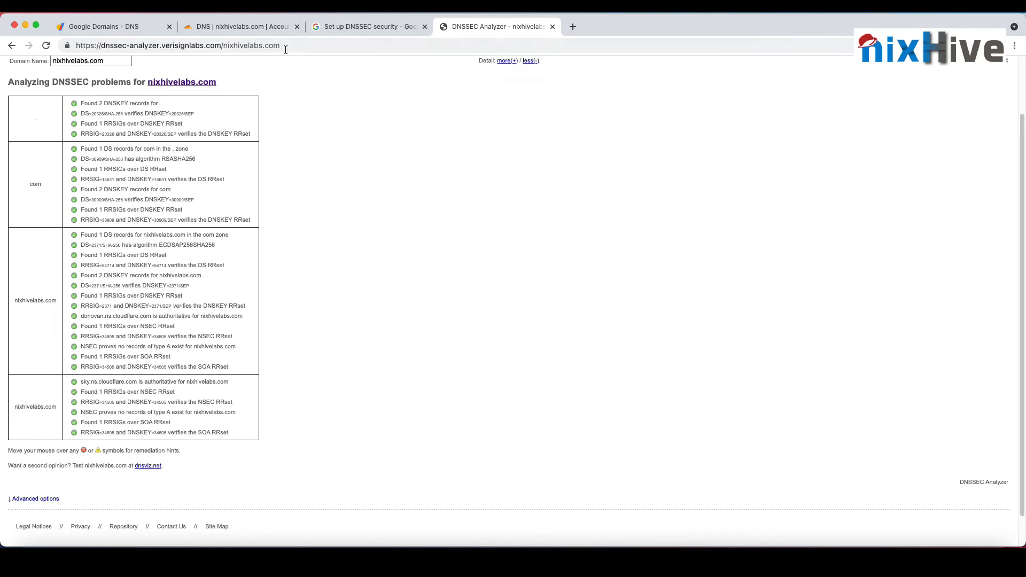
Step: Check the activation status of nixhivelabs.com in Cloudflare's site overview and open its SSL/TLS encryption settings
{"action": "left_click", "coordinate": [238, 25]}
{"action": "scroll", "coordinate": [470, 396], "scroll_direction": "up", "scroll_amount": 15}
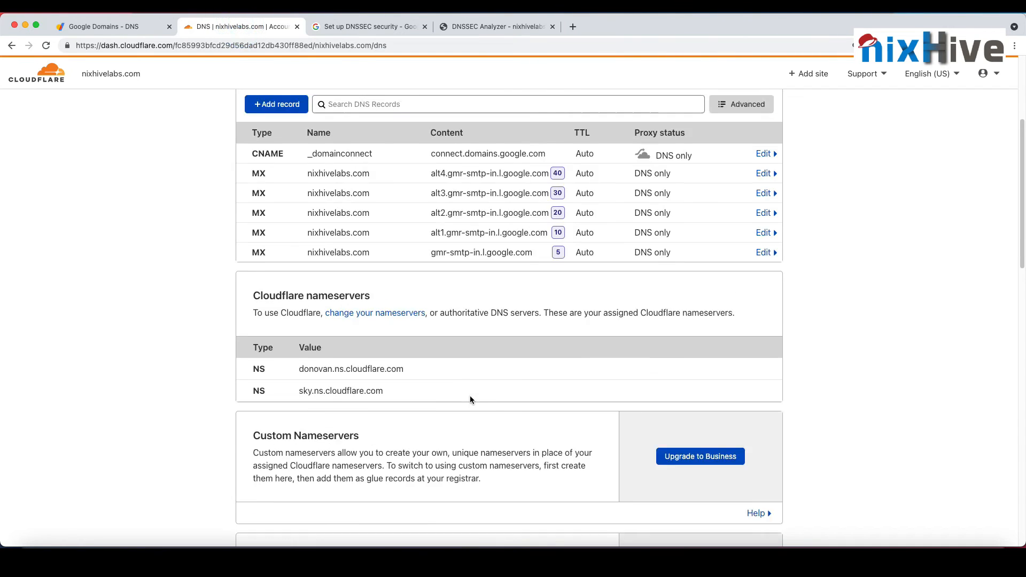
{"action": "left_click", "coordinate": [260, 112]}
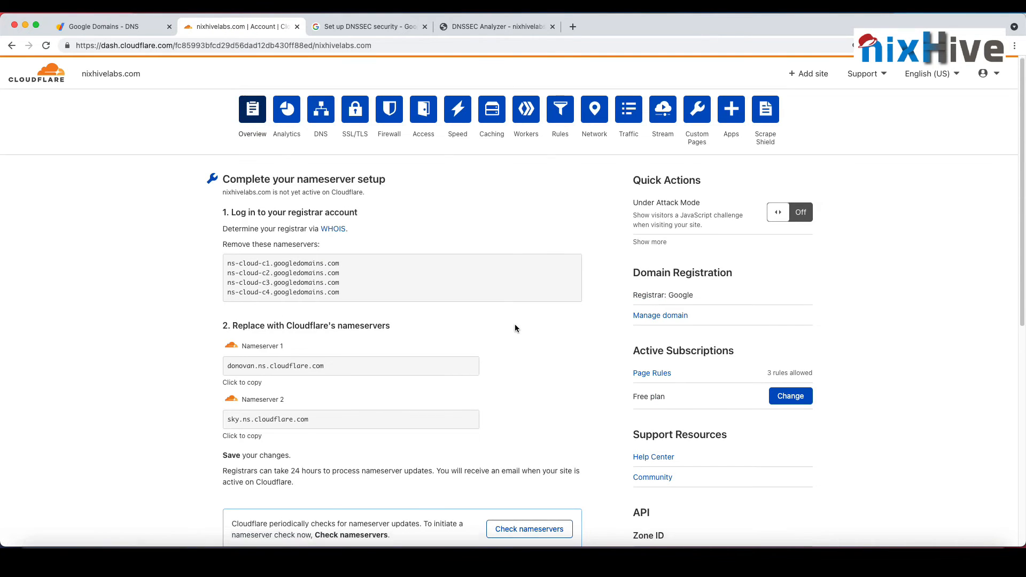
{"action": "scroll", "coordinate": [412, 422], "scroll_direction": "down", "scroll_amount": 5}
{"action": "left_click", "coordinate": [249, 101]}
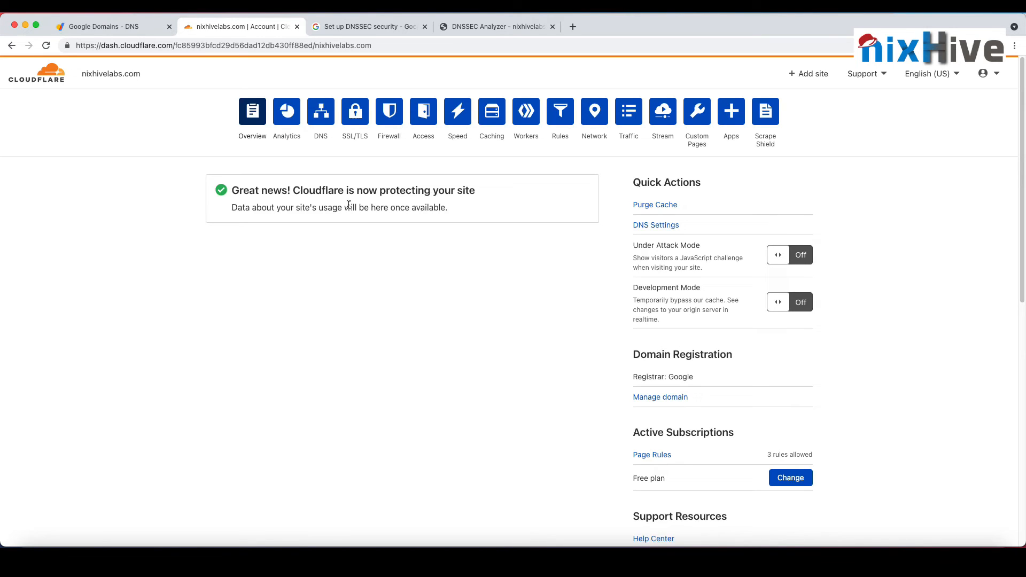
{"action": "left_click", "coordinate": [352, 122]}
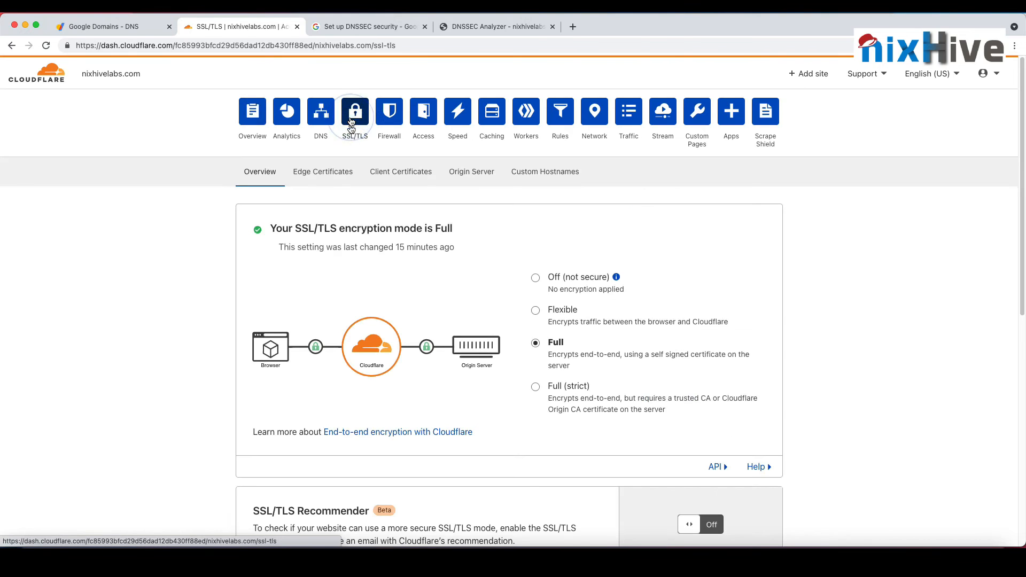
Step: Open the Edge Certificates settings and review the details of the Universal certificate for nixhivelabs.com
{"action": "left_click", "coordinate": [326, 172]}
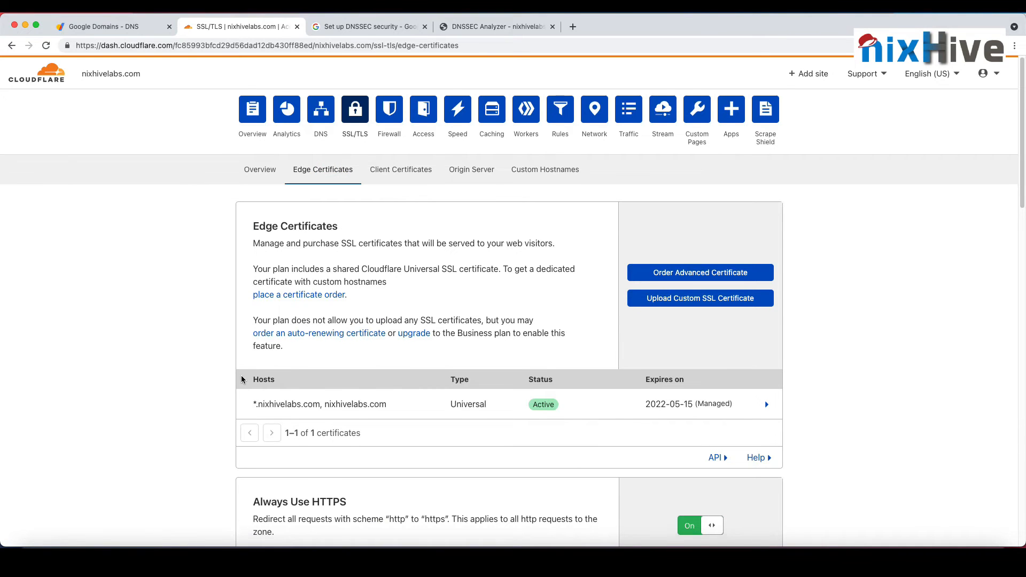
{"action": "scroll", "coordinate": [285, 348], "scroll_direction": "down", "scroll_amount": 1}
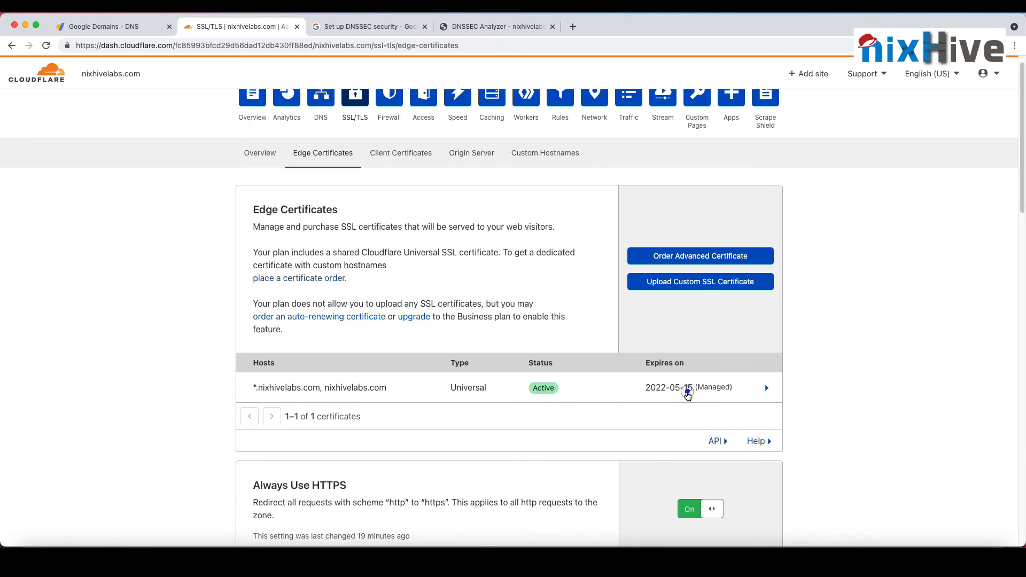
{"action": "left_click", "coordinate": [689, 393]}
{"action": "scroll", "coordinate": [588, 406], "scroll_direction": "down", "scroll_amount": 4}
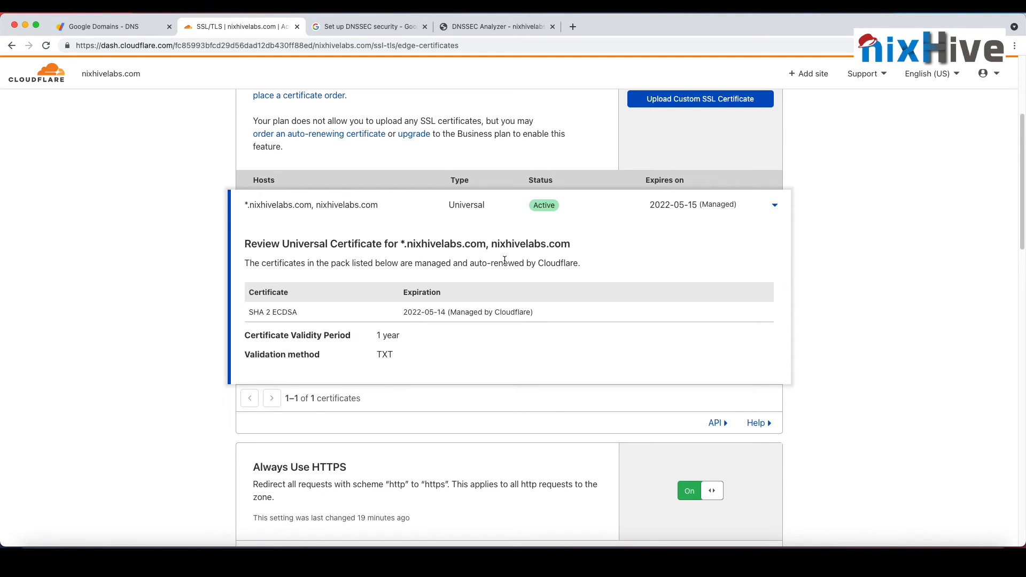
{"action": "left_click", "coordinate": [681, 213]}
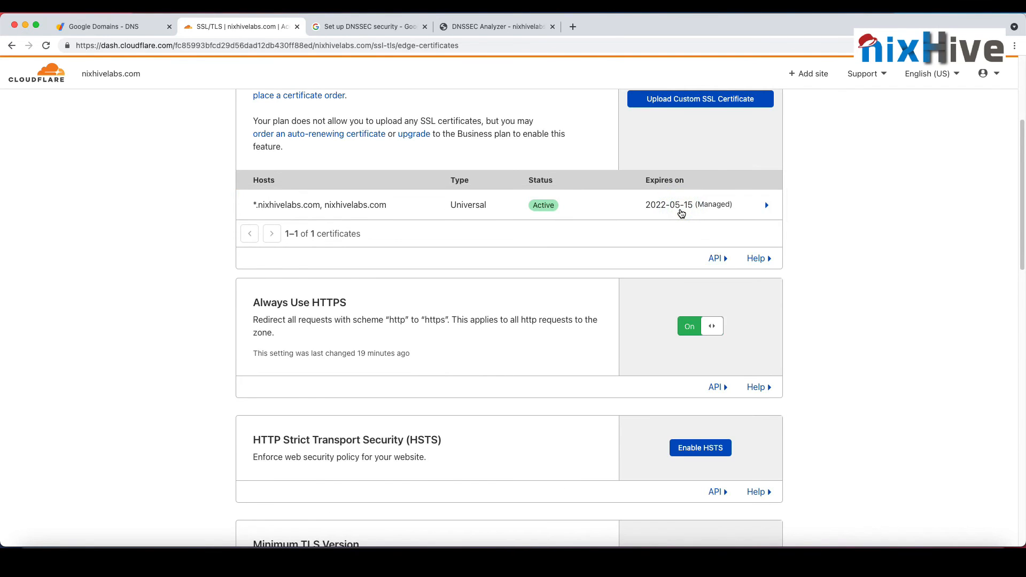
{"action": "left_click", "coordinate": [681, 213]}
{"action": "left_click", "coordinate": [680, 211]}
{"action": "scroll", "coordinate": [428, 249], "scroll_direction": "up", "scroll_amount": 5}
Step: Add a proxied A record for the root domain (@) pointing to 1.2.3.4 in the DNS records
{"action": "left_click", "coordinate": [321, 115]}
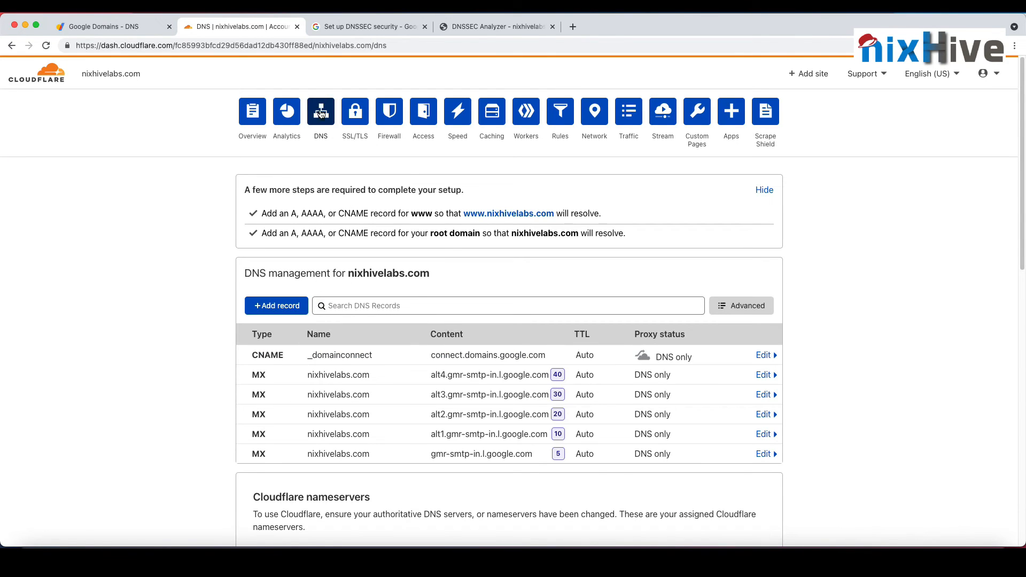
{"action": "left_click", "coordinate": [278, 306]}
{"action": "left_click", "coordinate": [378, 367]}
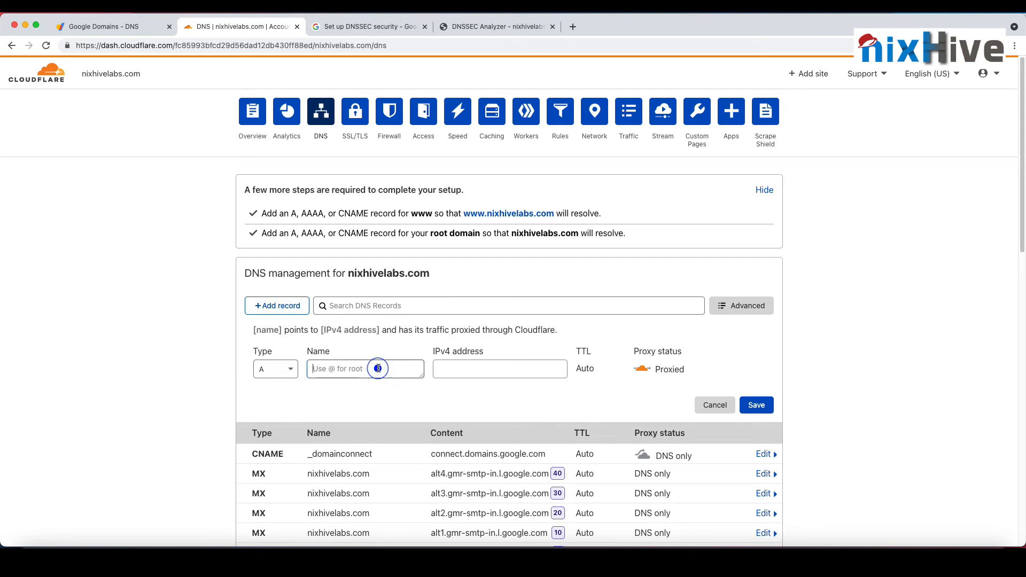
{"action": "type", "text": "@"}
{"action": "left_click", "coordinate": [467, 368]}
{"action": "type", "text": "1.1"}
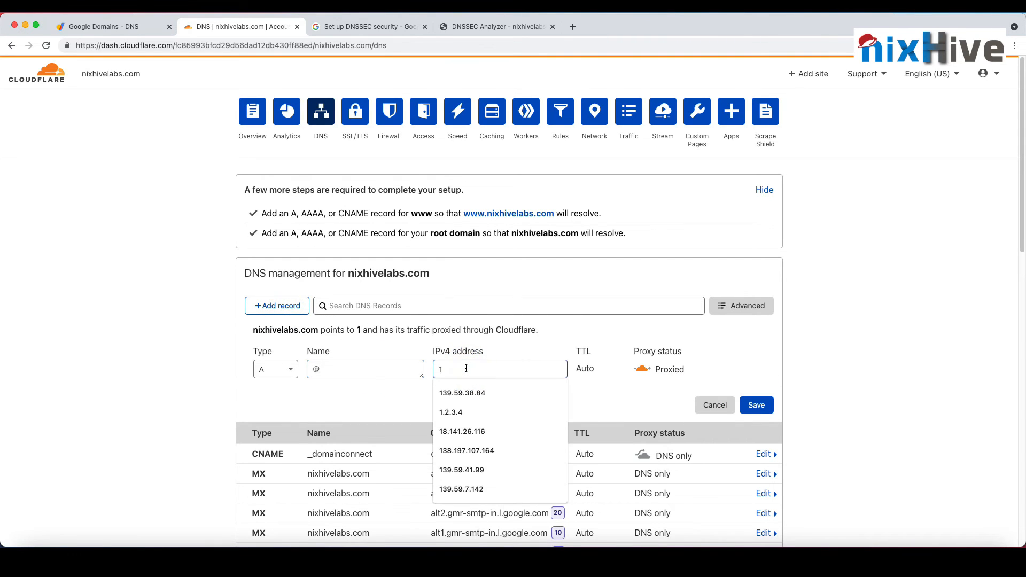
{"action": "key", "text": "BackSpace"}
{"action": "type", "text": "1"}
{"action": "key", "text": "BackSpace"}
{"action": "key", "text": "BackSpace"}
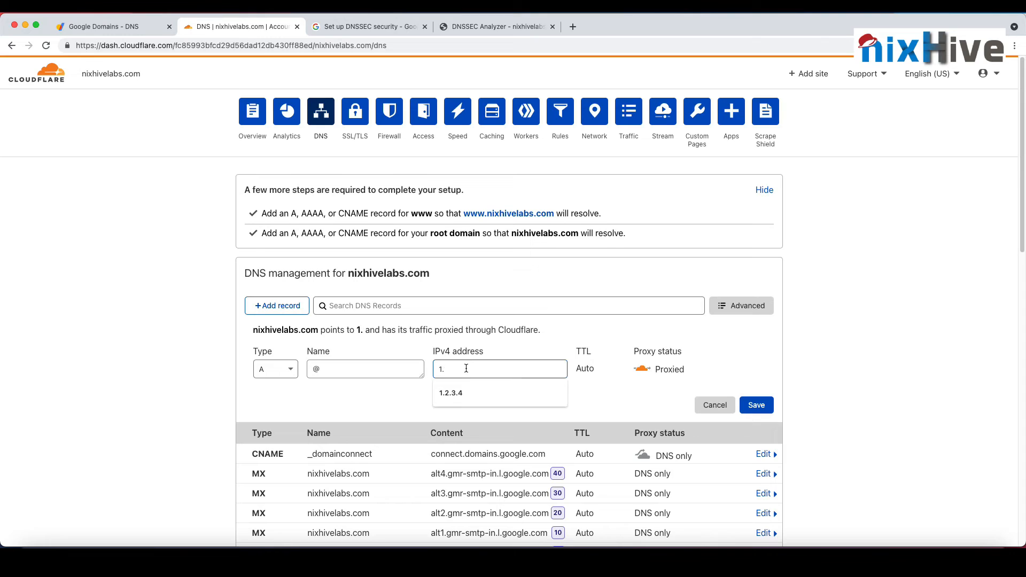
{"action": "left_click", "coordinate": [499, 385]}
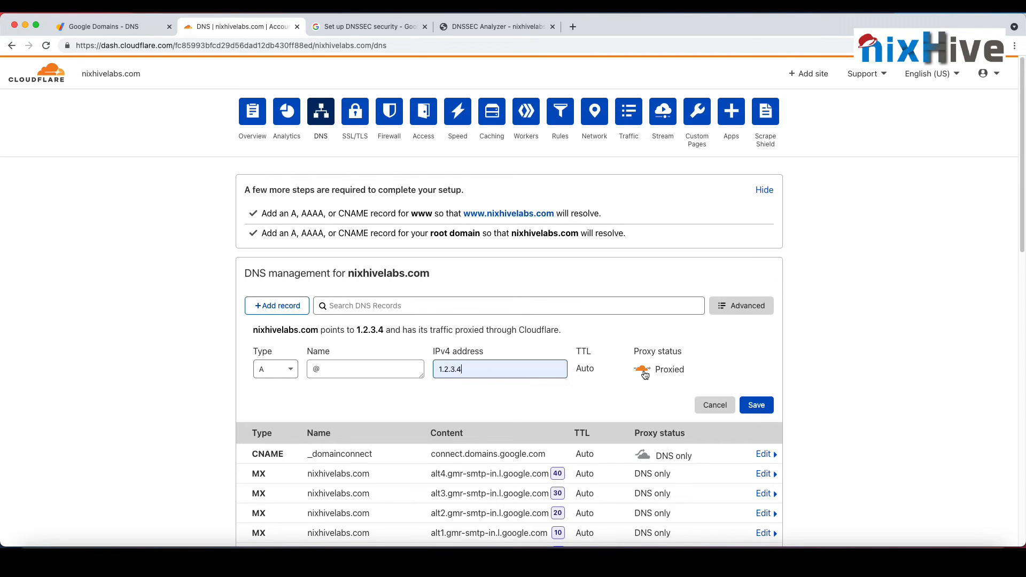
{"action": "left_click", "coordinate": [753, 406]}
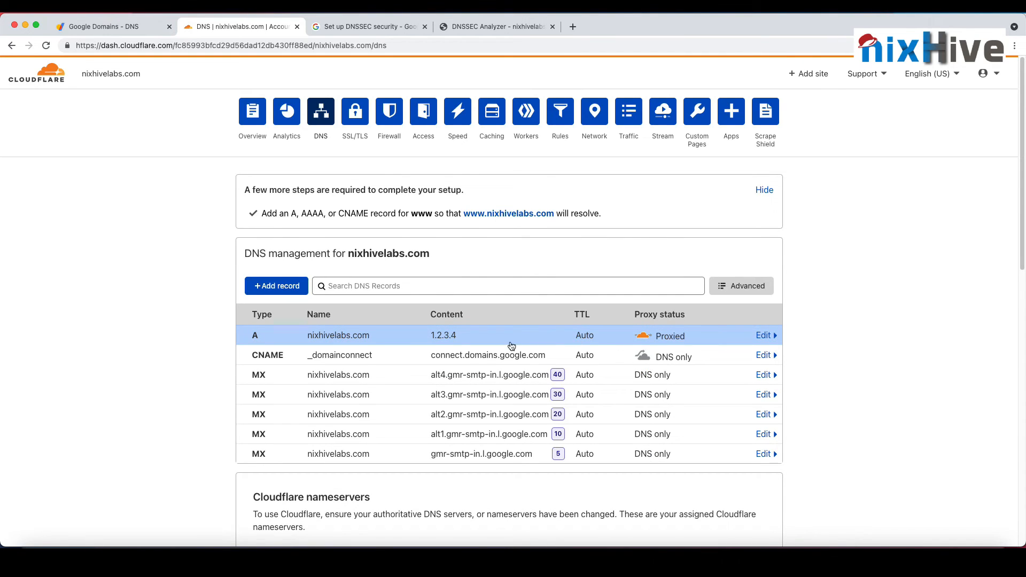
Step: Add a proxied A record named www pointing to 1.2.3.4
{"action": "left_click", "coordinate": [283, 287]}
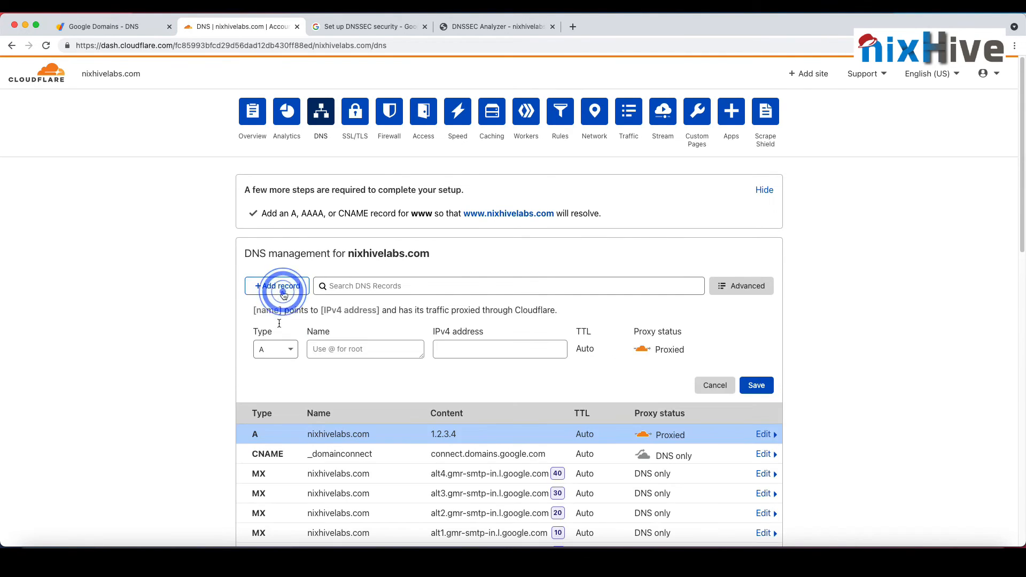
{"action": "left_click", "coordinate": [356, 349]}
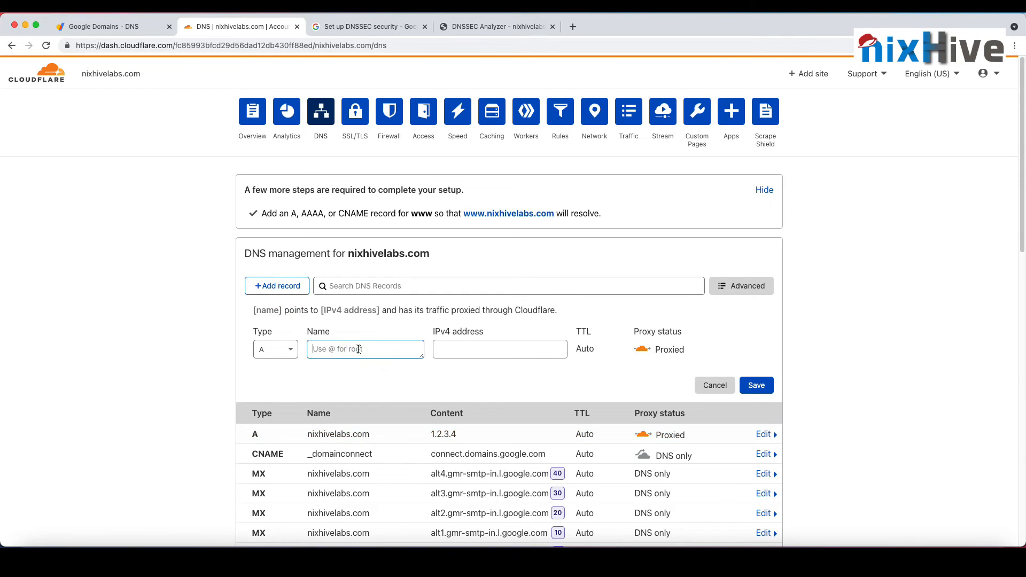
{"action": "type", "text": "www"}
{"action": "left_click", "coordinate": [500, 349]}
{"action": "type", "text": "1"}
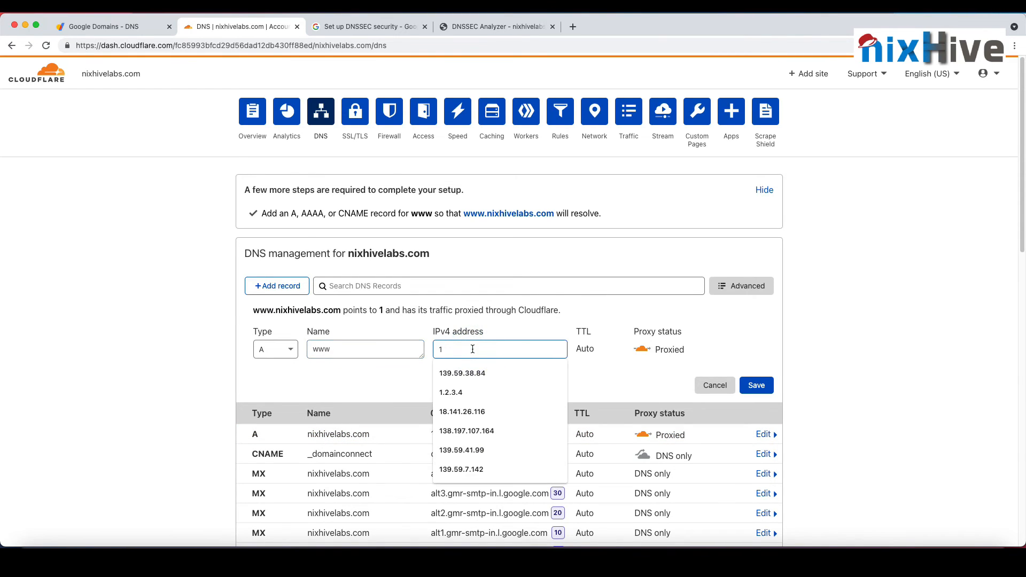
{"action": "type", "text": ".2.3.4"}
{"action": "left_click", "coordinate": [477, 372]}
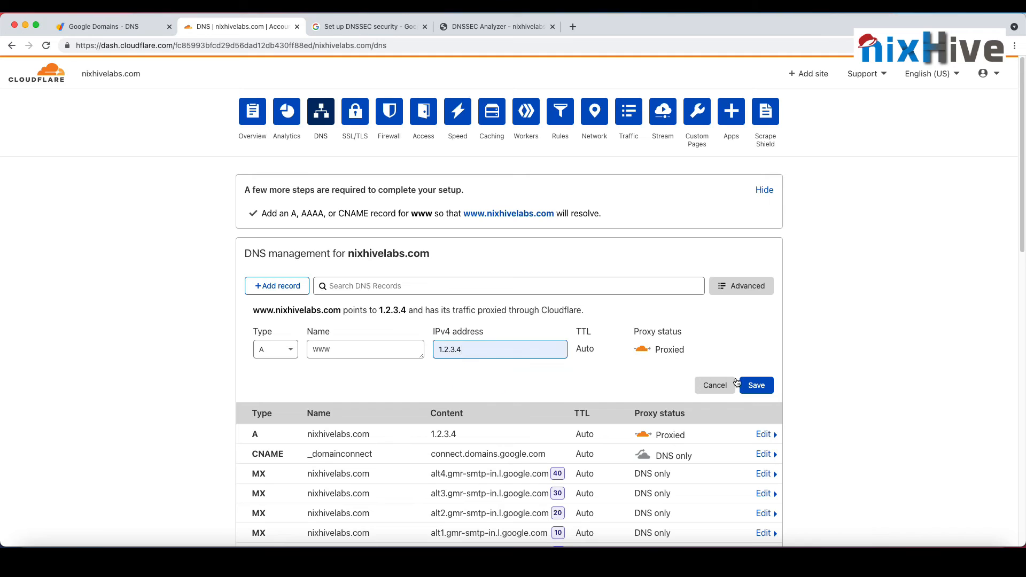
{"action": "left_click", "coordinate": [756, 385]}
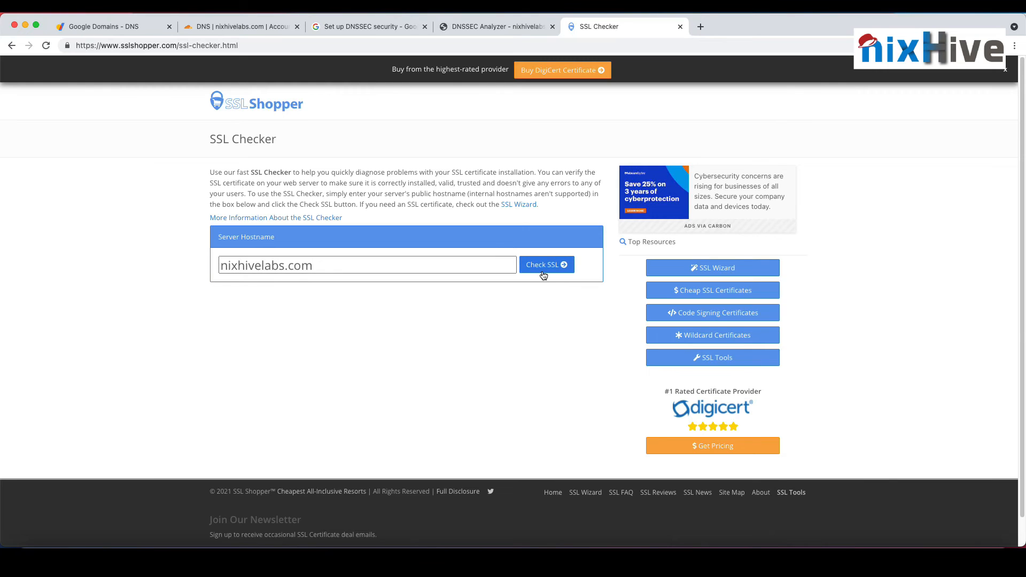
Step: Check the SSL certificate of nixhivelabs.com in SSL Shopper's SSL Checker and examine its expiry, chain common name and SANs
{"action": "left_click", "coordinate": [525, 264]}
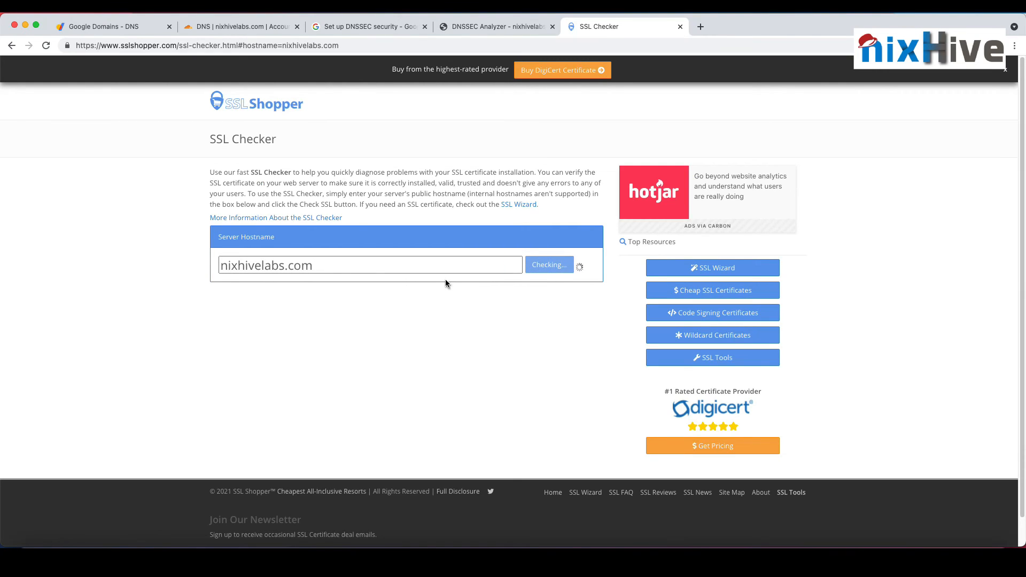
{"action": "scroll", "coordinate": [447, 279], "scroll_direction": "down", "scroll_amount": 5}
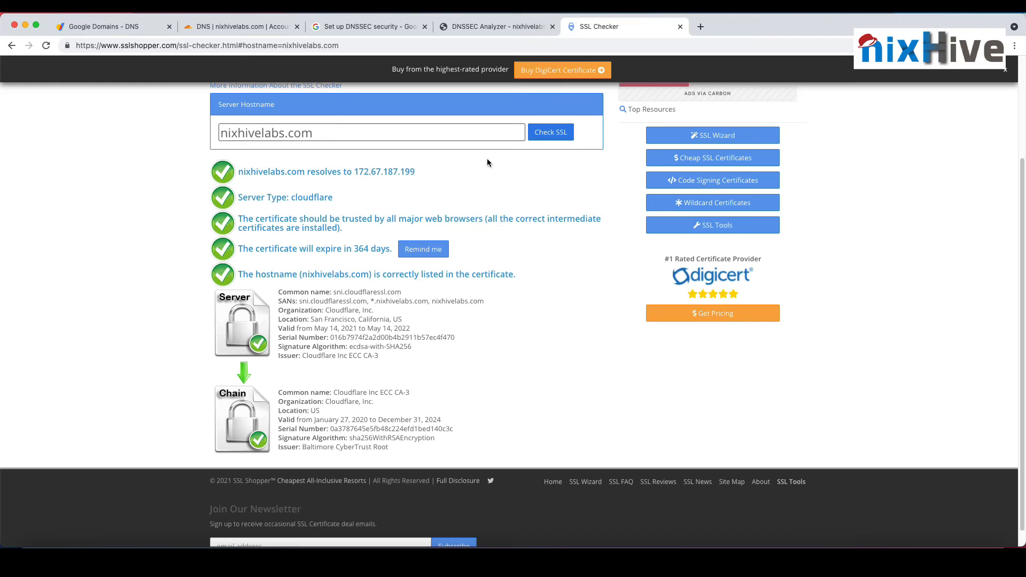
{"action": "double_click", "coordinate": [361, 249]}
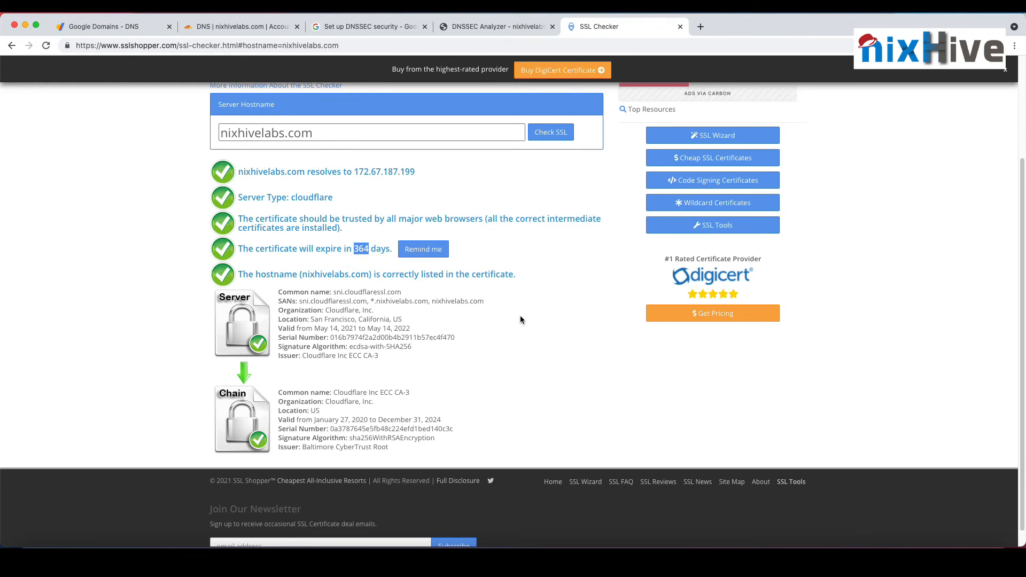
{"action": "left_click_drag", "start_coordinate": [338, 394], "coordinate": [444, 389]}
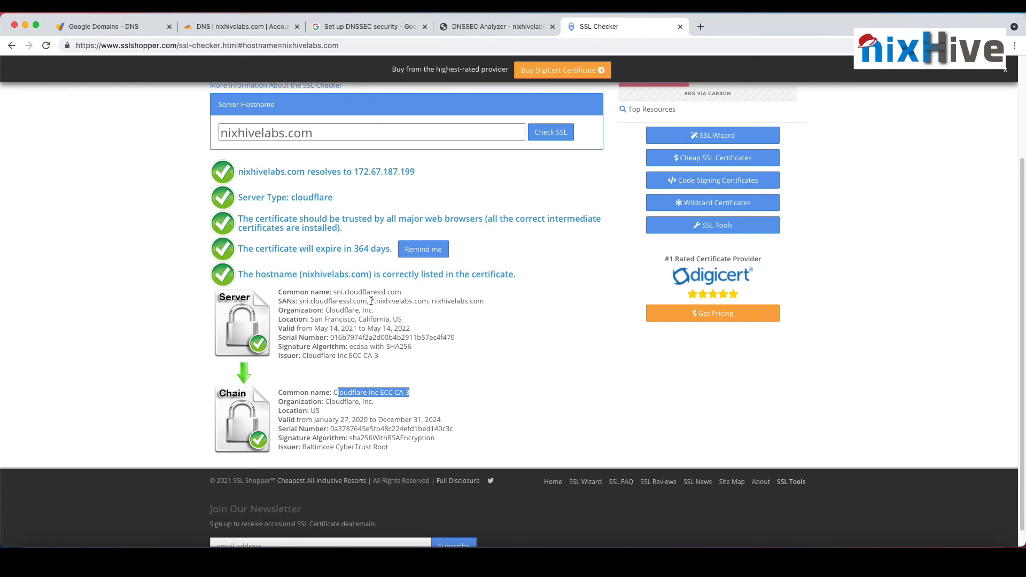
{"action": "left_click_drag", "start_coordinate": [371, 301], "coordinate": [490, 302]}
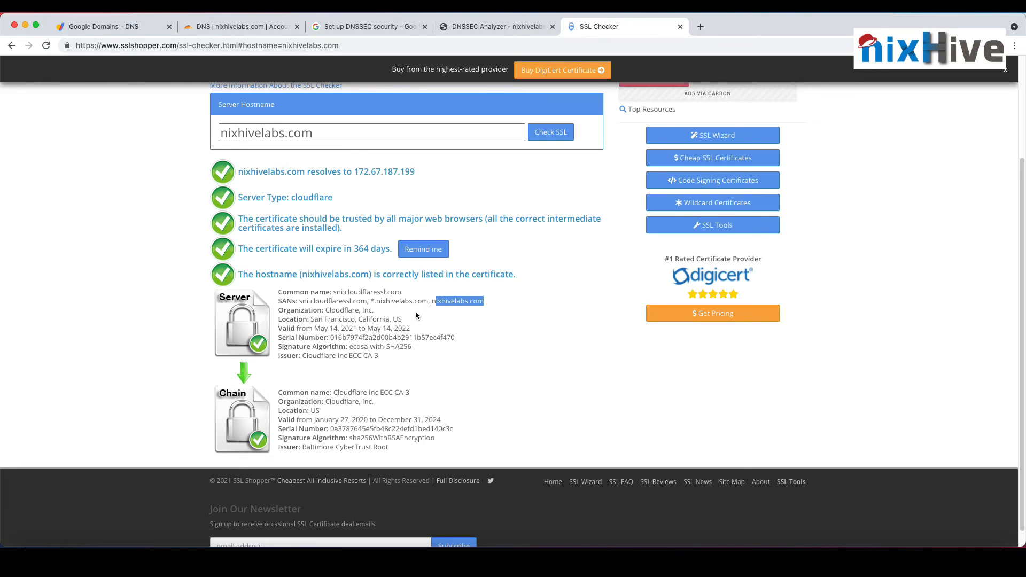
{"action": "left_click", "coordinate": [241, 131]}
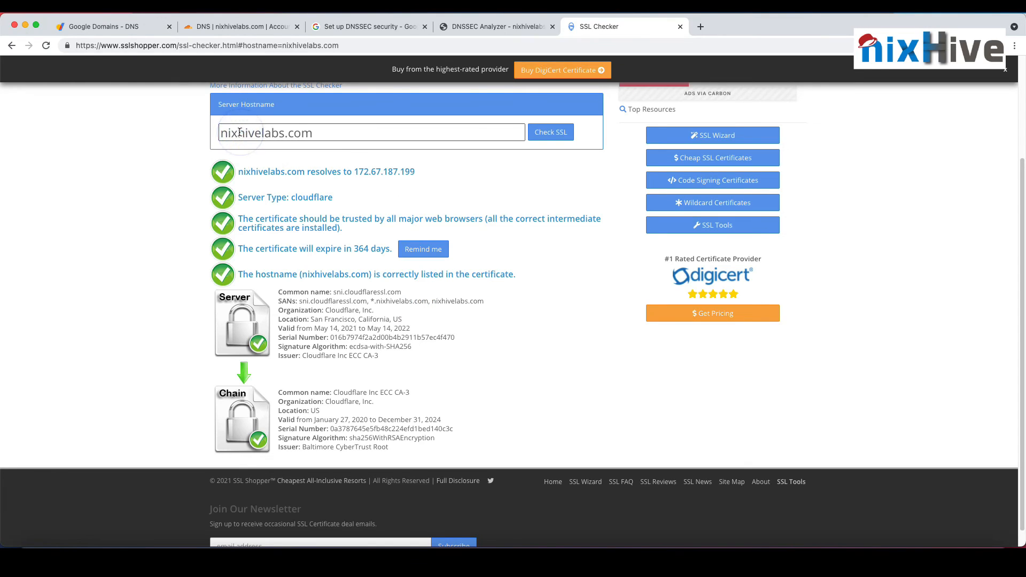
{"action": "type", "text": "www"}
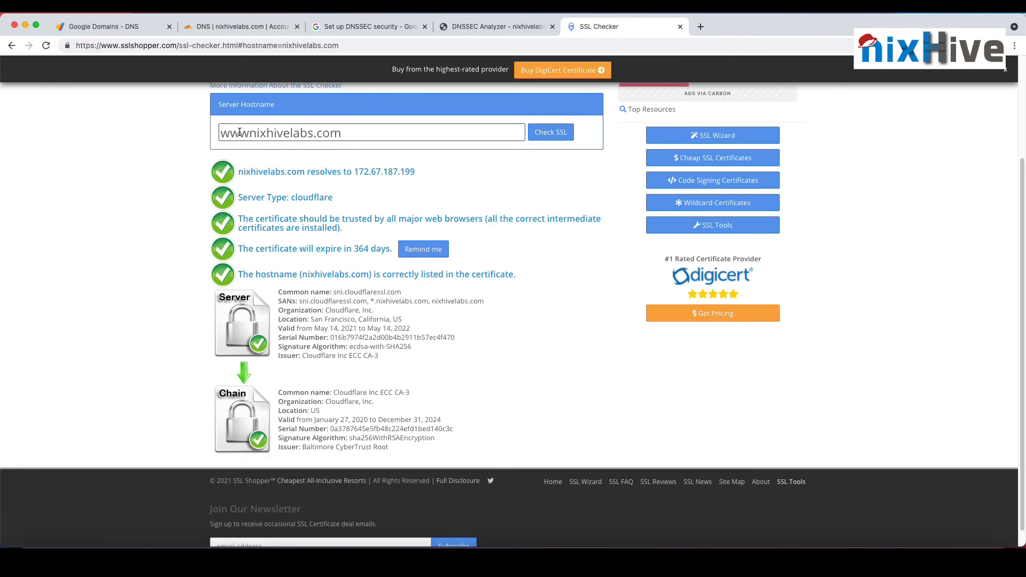
{"action": "type", "text": "."}
{"action": "left_click", "coordinate": [541, 134]}
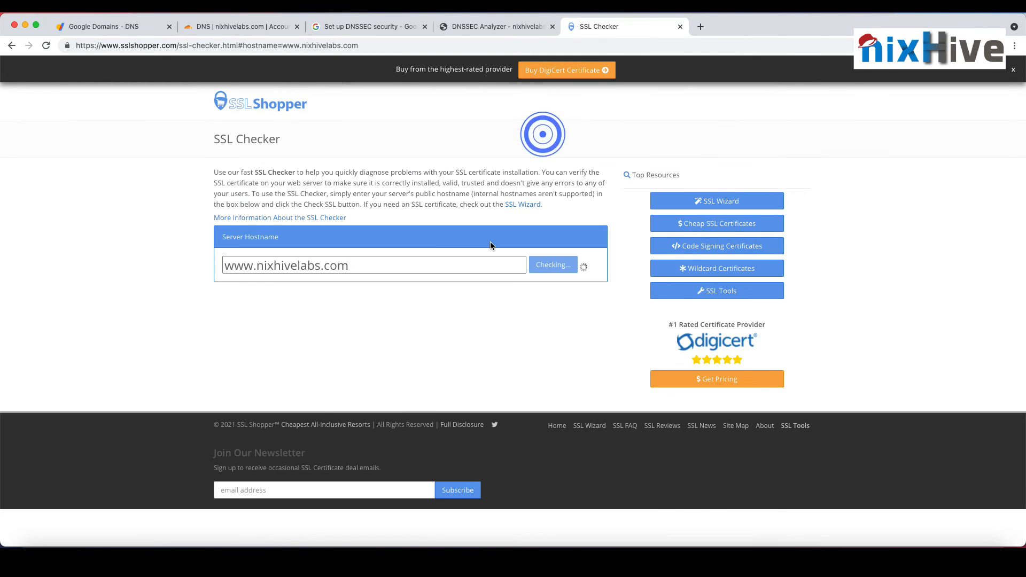
{"action": "scroll", "coordinate": [460, 310], "scroll_direction": "down", "scroll_amount": 1}
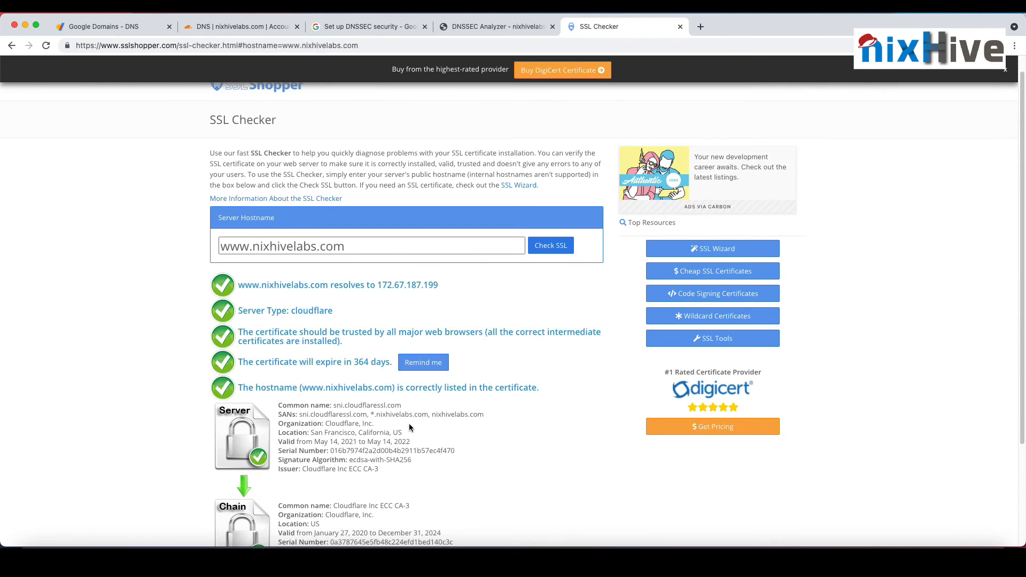
{"action": "left_click_drag", "start_coordinate": [372, 414], "coordinate": [428, 414]}
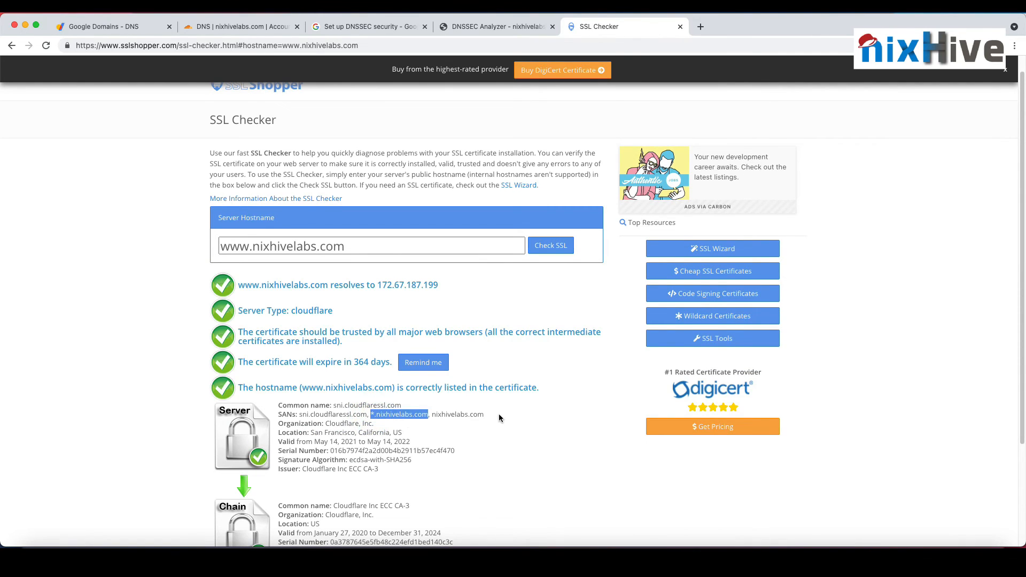
{"action": "scroll", "coordinate": [499, 414], "scroll_direction": "down", "scroll_amount": 1}
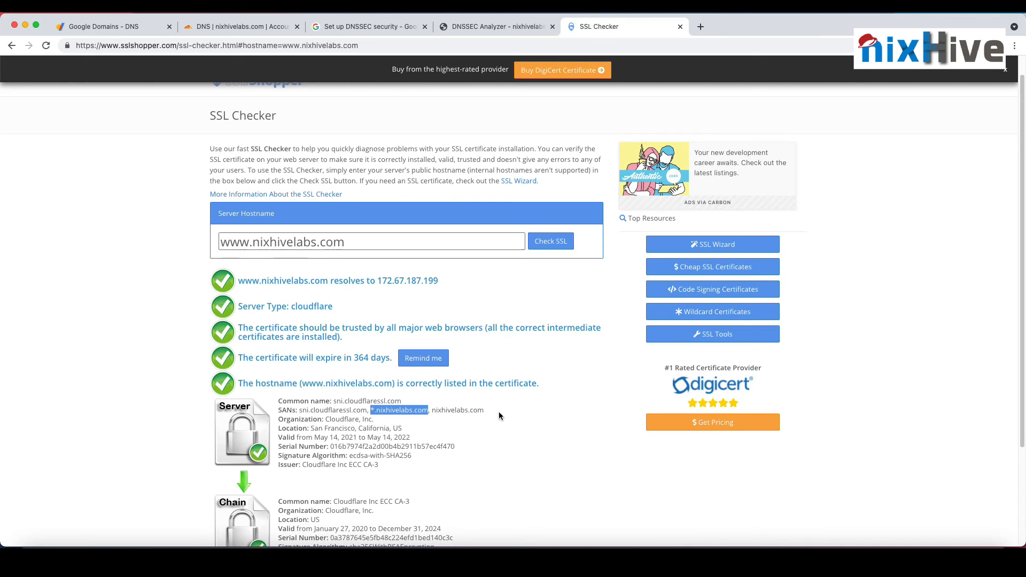
{"action": "left_click", "coordinate": [253, 28]}
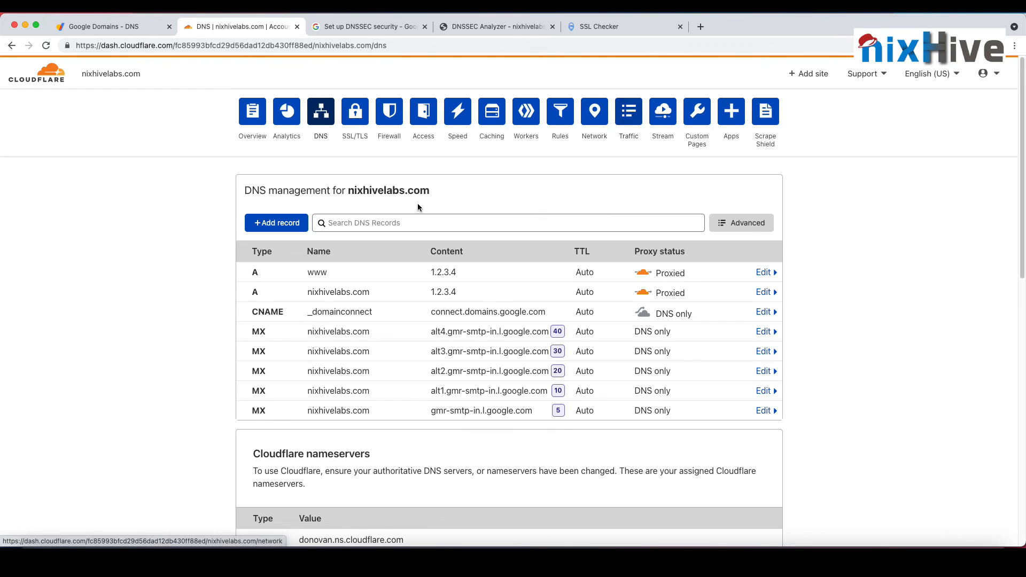
{"action": "left_click", "coordinate": [146, 541]}
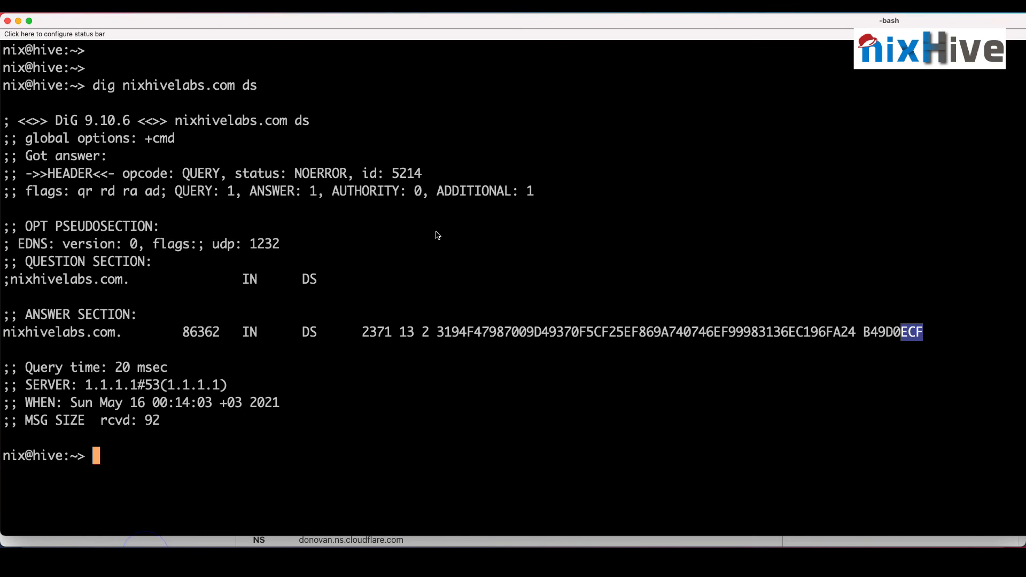
{"action": "type", "text": "dig www"}
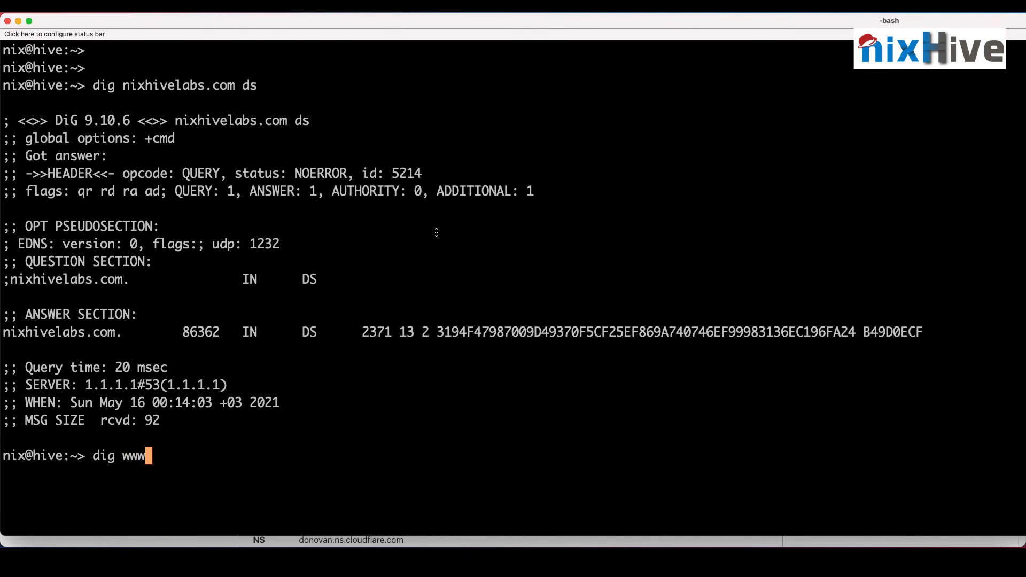
{"action": "type", "text": ".nixhivelabs.com"}
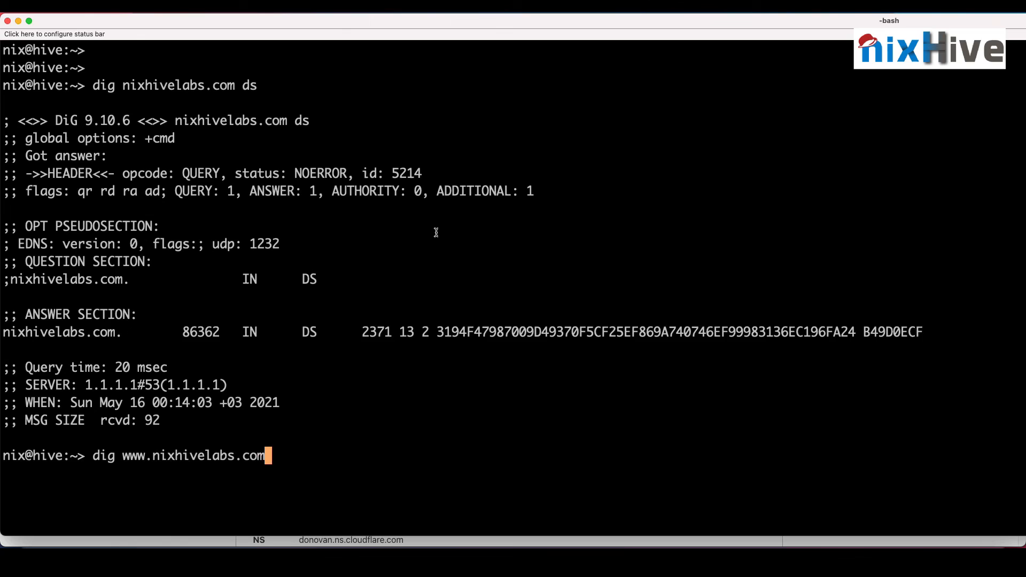
{"action": "key", "text": "Return"}
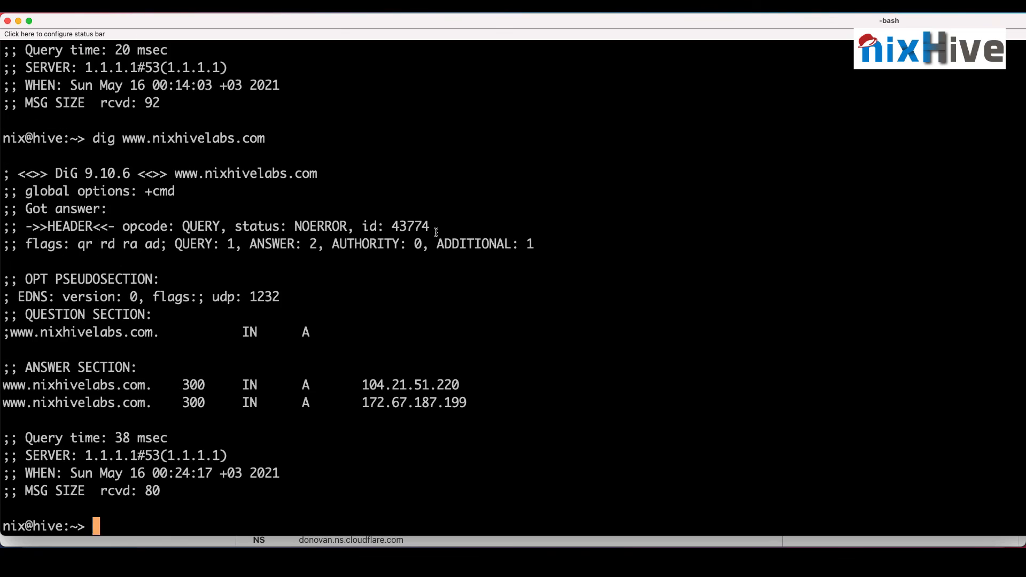
{"action": "double_click", "coordinate": [418, 380]}
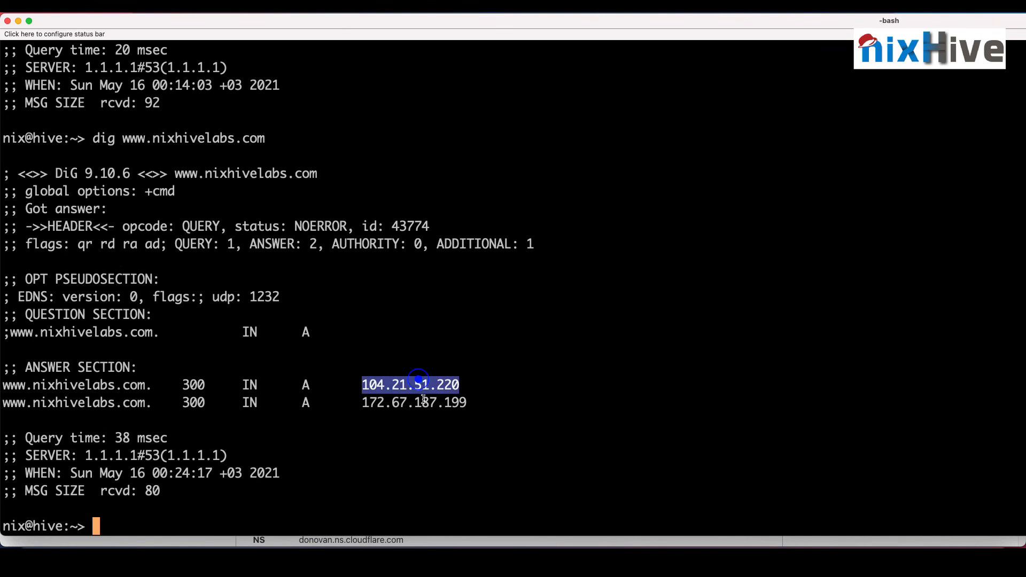
{"action": "left_click", "coordinate": [426, 400]}
{"action": "double_click", "coordinate": [426, 400]}
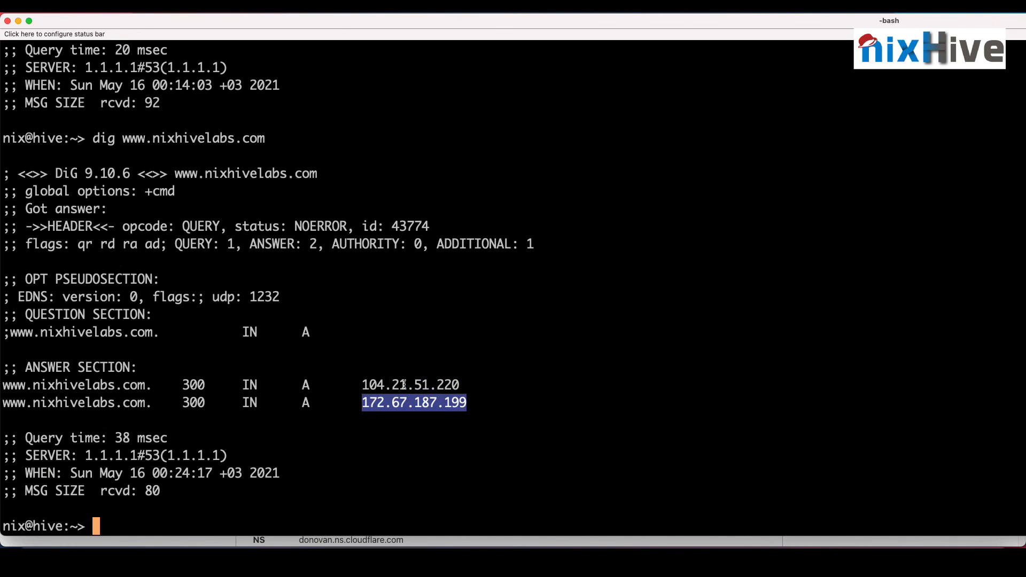
{"action": "key", "text": "super+Tab"}
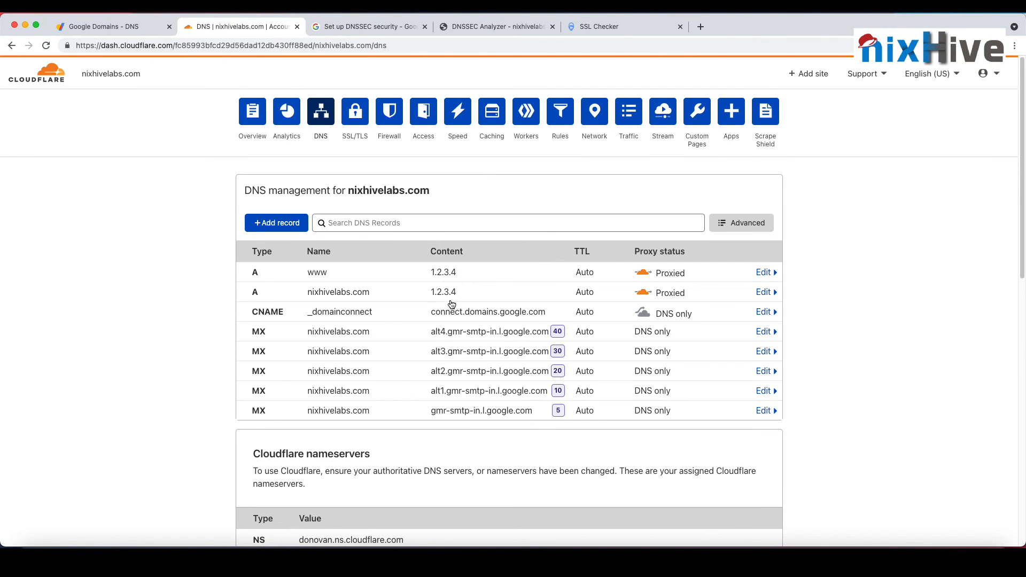
{"action": "key", "text": "super+Tab"}
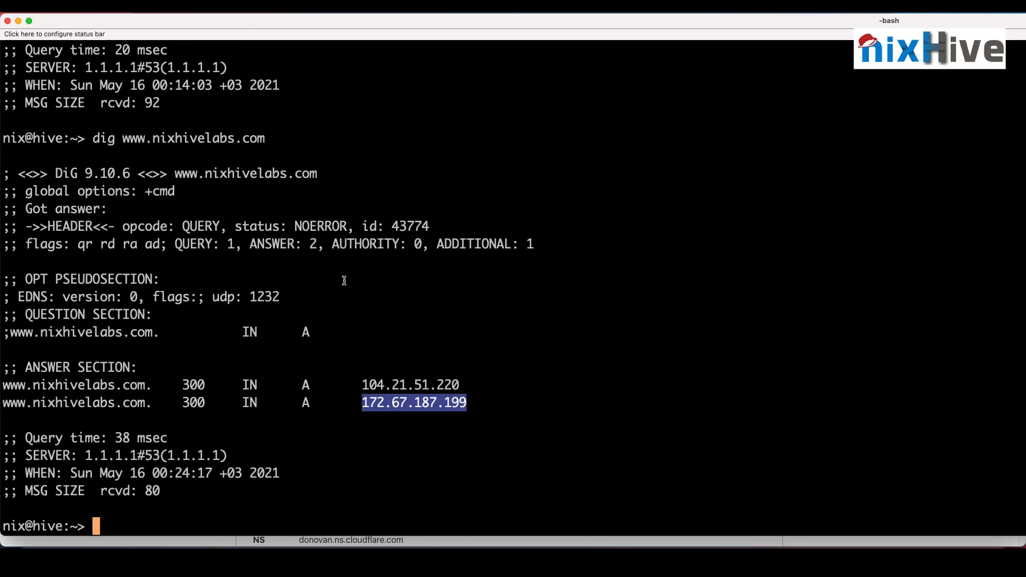
Step: Run "dig nixhivelabs.com", compare its answer with the www answer, and switch back to Cloudflare's DNS records
{"action": "key", "text": "Up"}
{"action": "key", "text": "Left"}
{"action": "key", "text": "Left"}
{"action": "key", "text": "Left"}
{"action": "key", "text": "Left"}
{"action": "key", "text": "Left"}
{"action": "key", "text": "Left"}
{"action": "key", "text": "Left"}
{"action": "key", "text": "Left"}
{"action": "key", "text": "Left"}
{"action": "key", "text": "Left"}
{"action": "key", "text": "Left"}
{"action": "key", "text": "Left"}
{"action": "key", "text": "Left"}
{"action": "key", "text": "Left"}
{"action": "key", "text": "Left"}
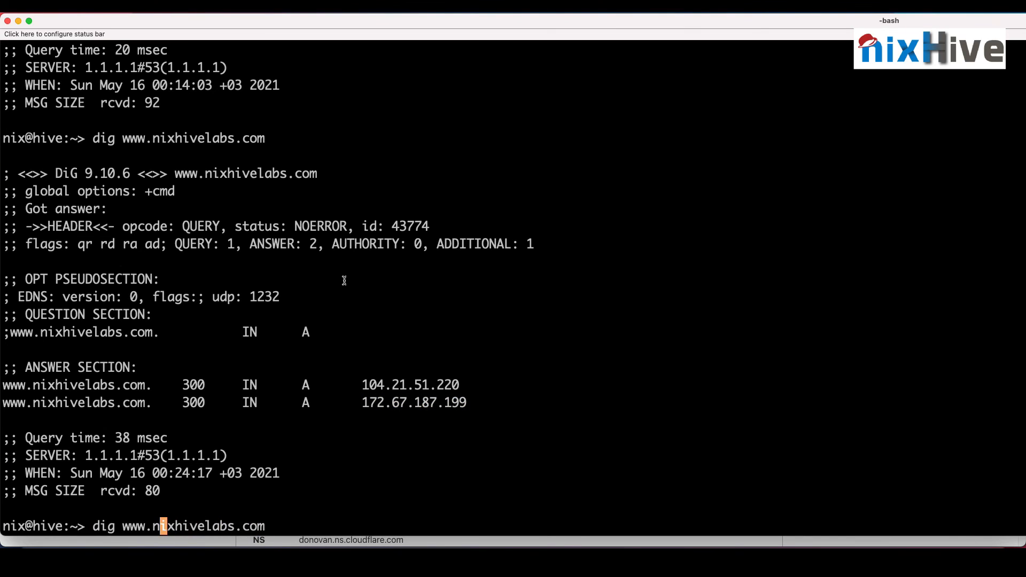
{"action": "key", "text": "BackSpace"}
{"action": "key", "text": "BackSpace"}
{"action": "key", "text": "BackSpace"}
{"action": "key", "text": "BackSpace"}
{"action": "key", "text": "Return"}
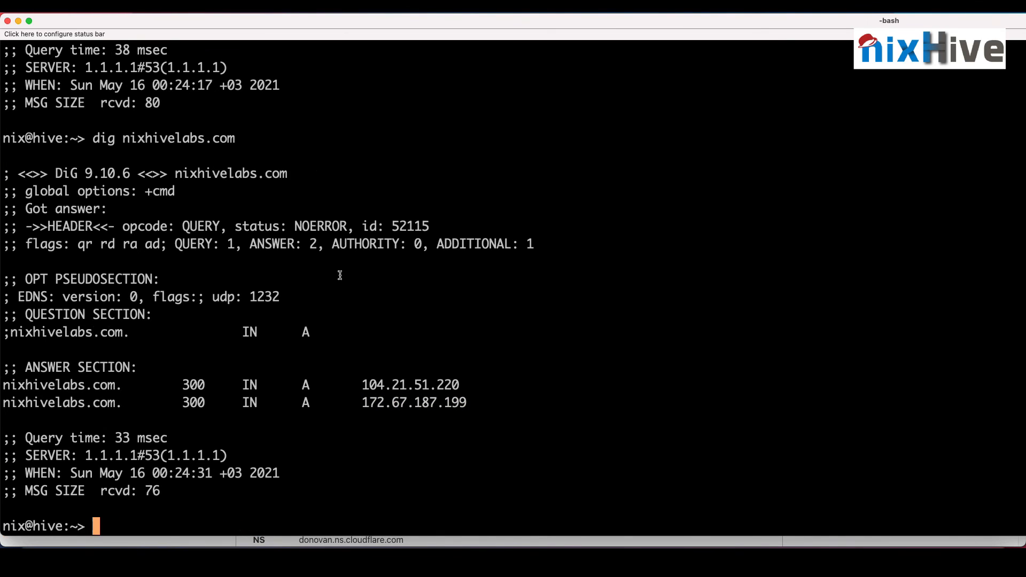
{"action": "scroll", "coordinate": [393, 317], "scroll_direction": "up", "scroll_amount": 4}
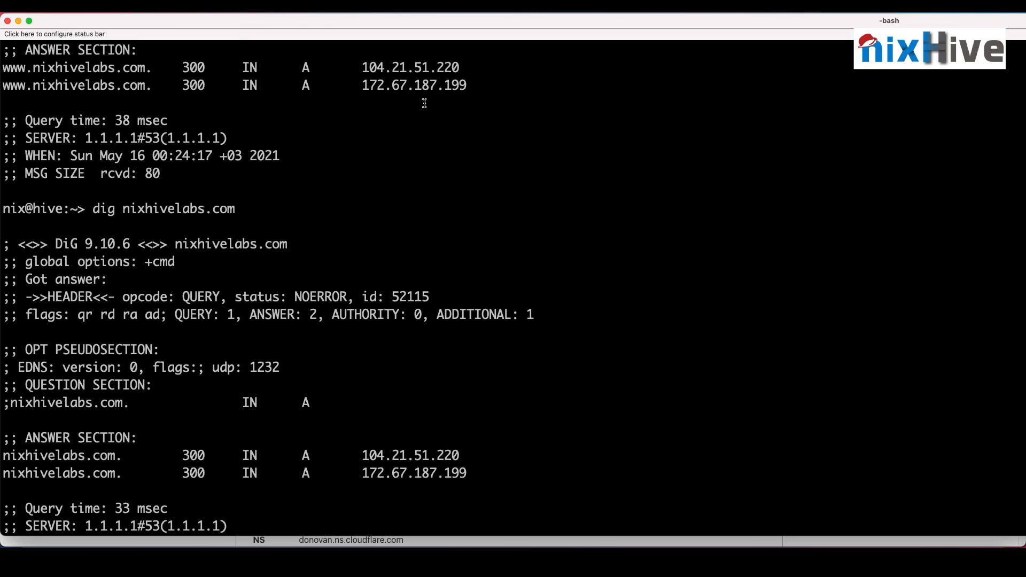
{"action": "key", "text": "super+Tab"}
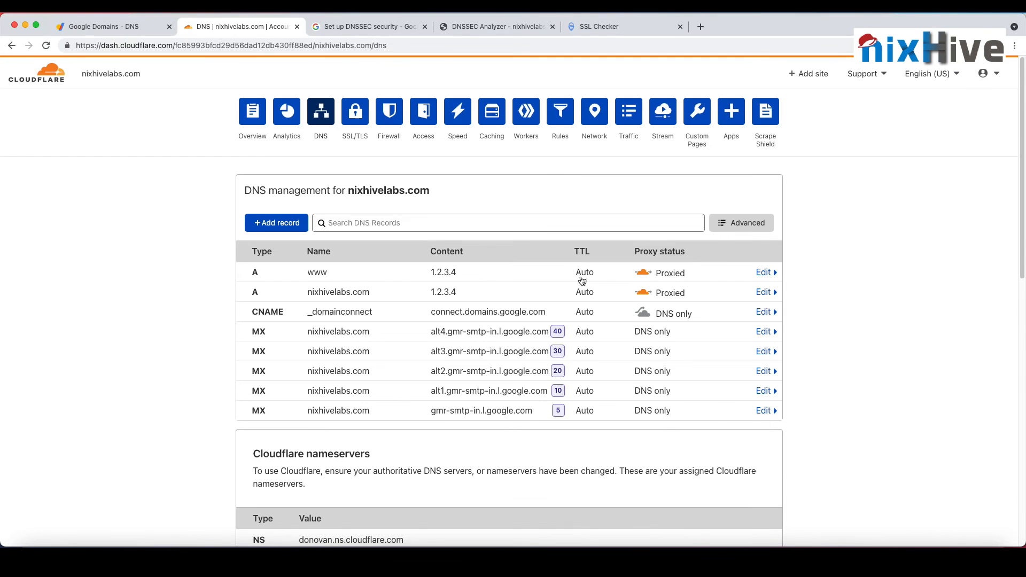